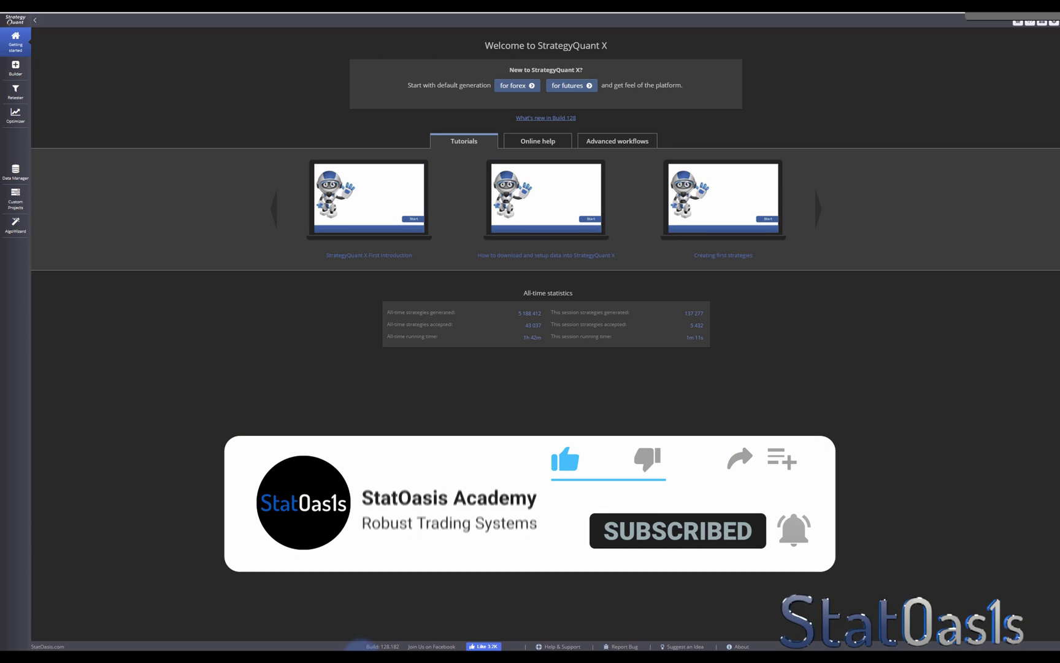
- Switch to the browser and download the Cboe Total Exchange Volume and Put/Call Ratios file covering 11-01-2006 to 10-04-2019
key(alt+Tab)
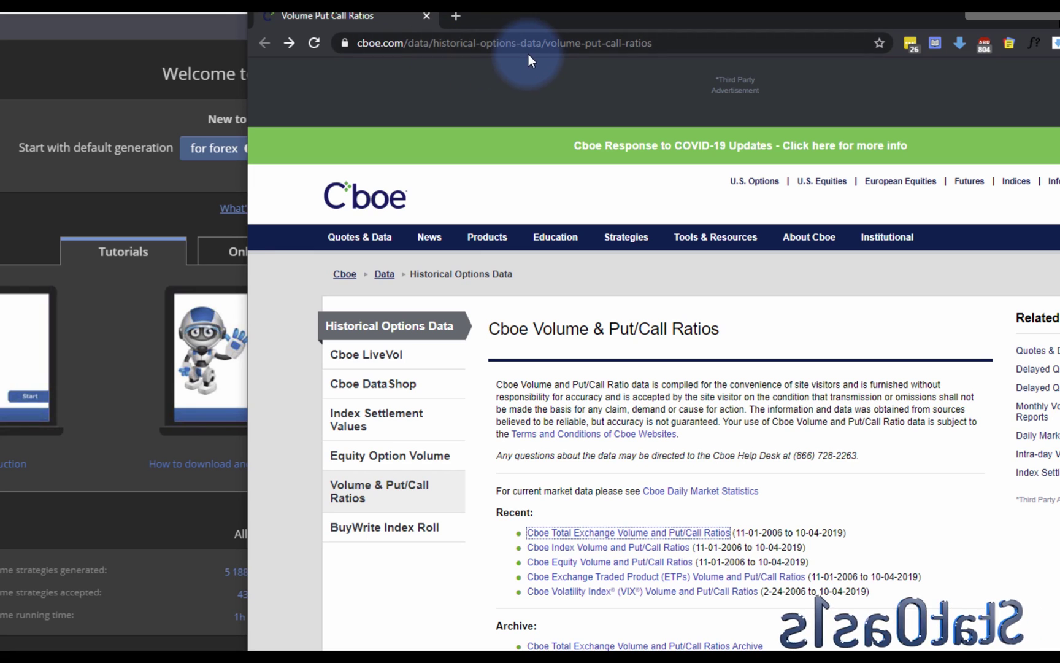
click(632, 52)
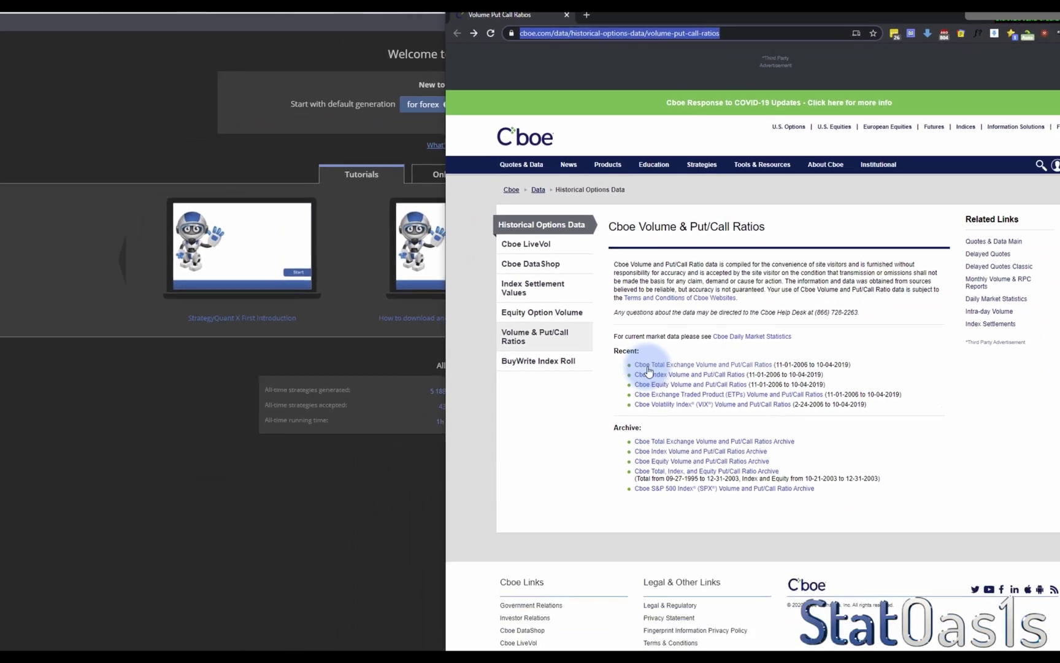
click(648, 366)
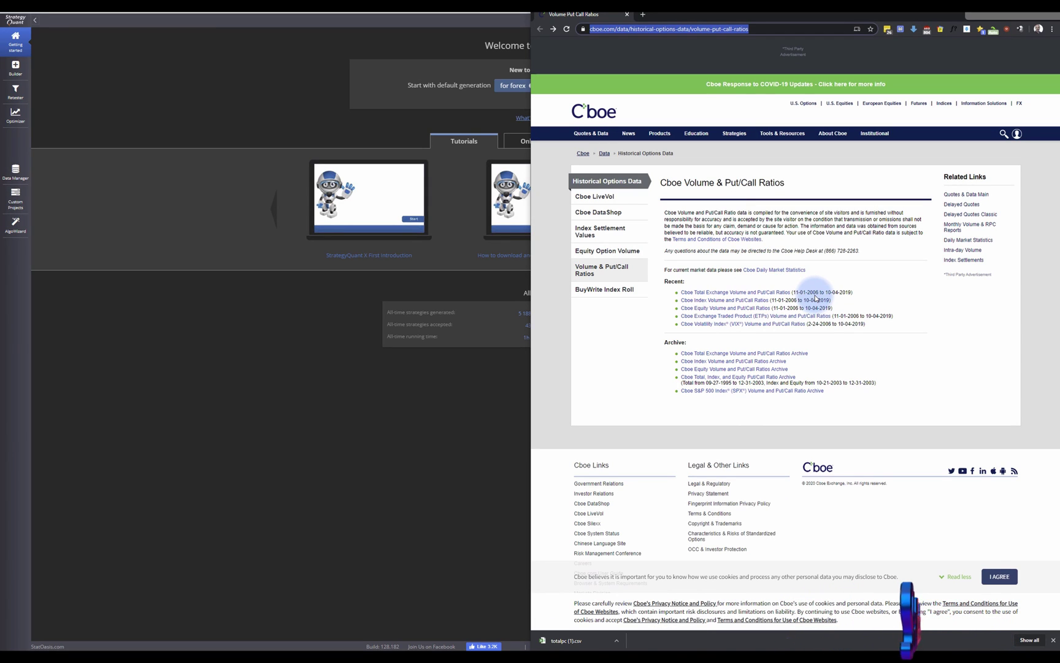
click(734, 293)
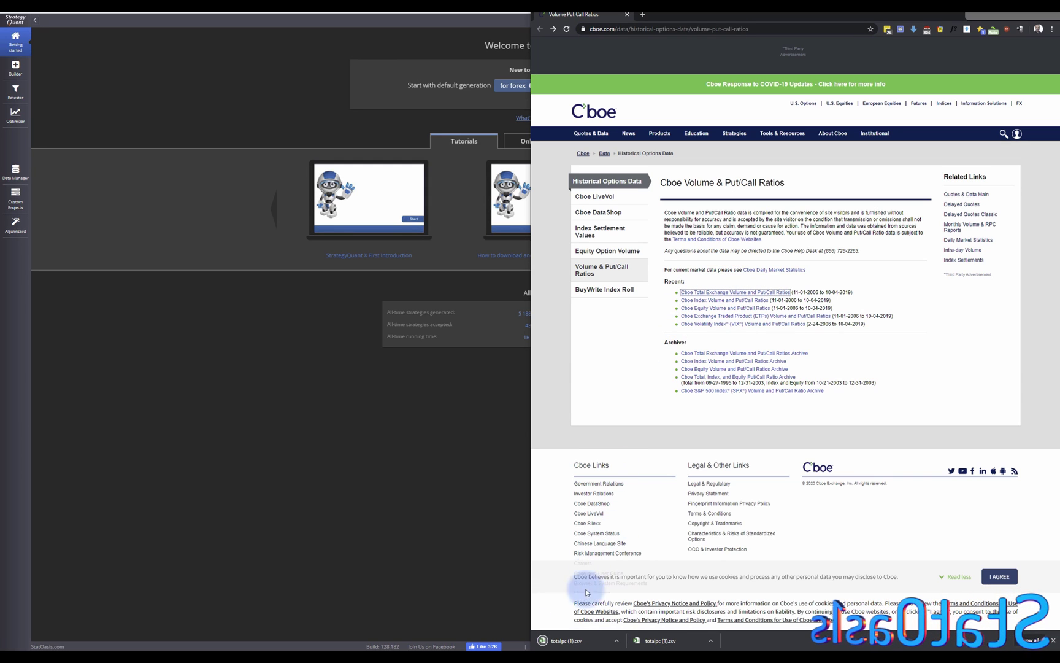
click(603, 643)
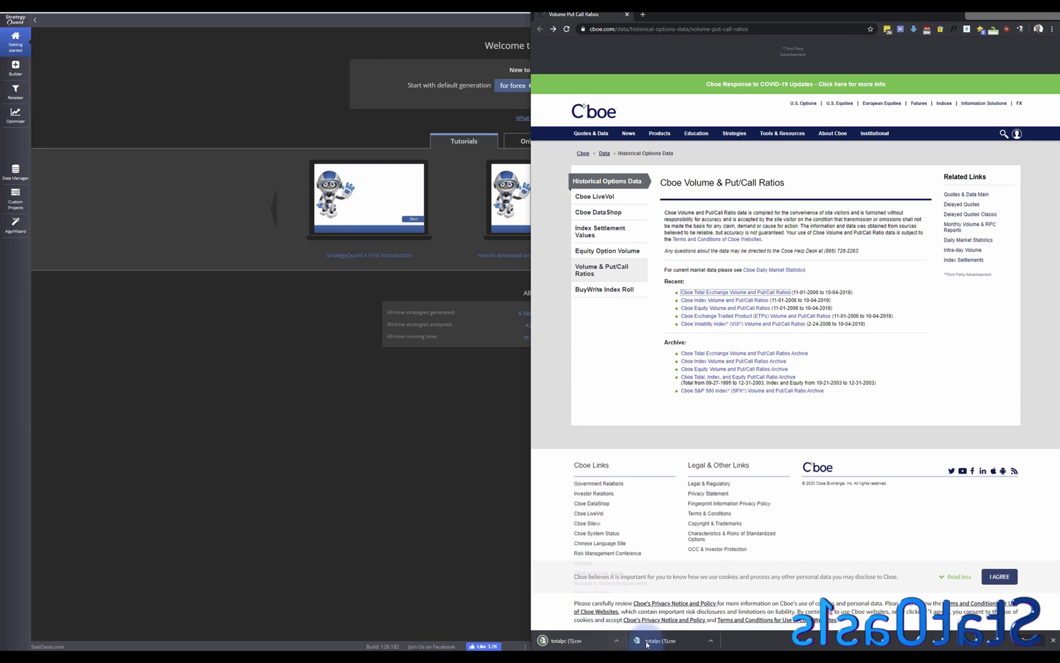
click(1054, 640)
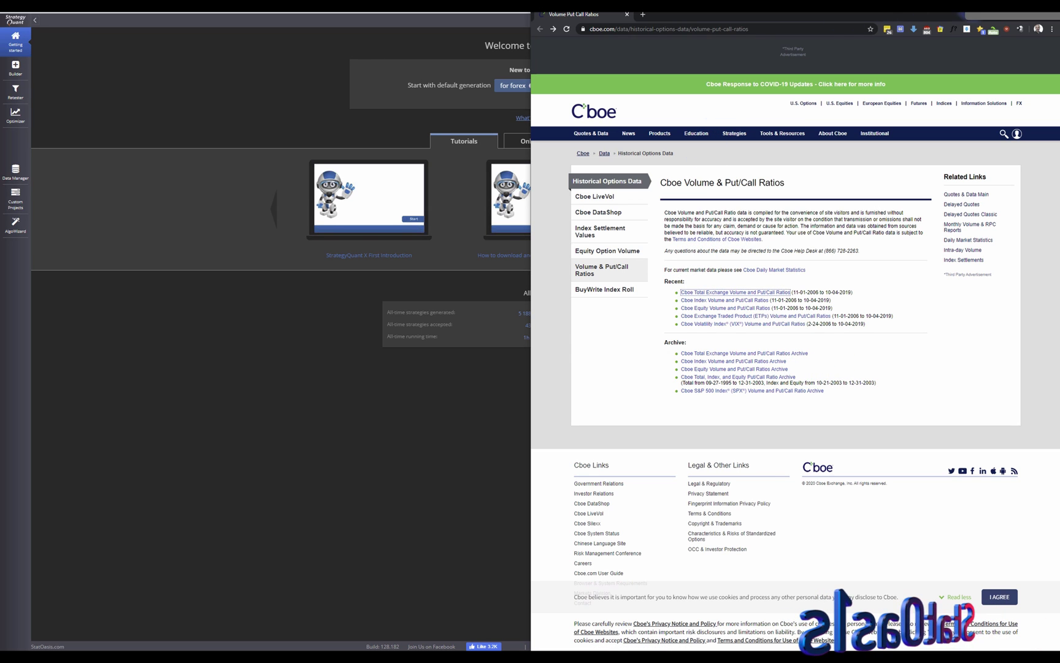
- Switch to StrategyQuant X and add a custom data indicator in Data Manager named PutCallRatio, with PCR as its first value line
click(205, 179)
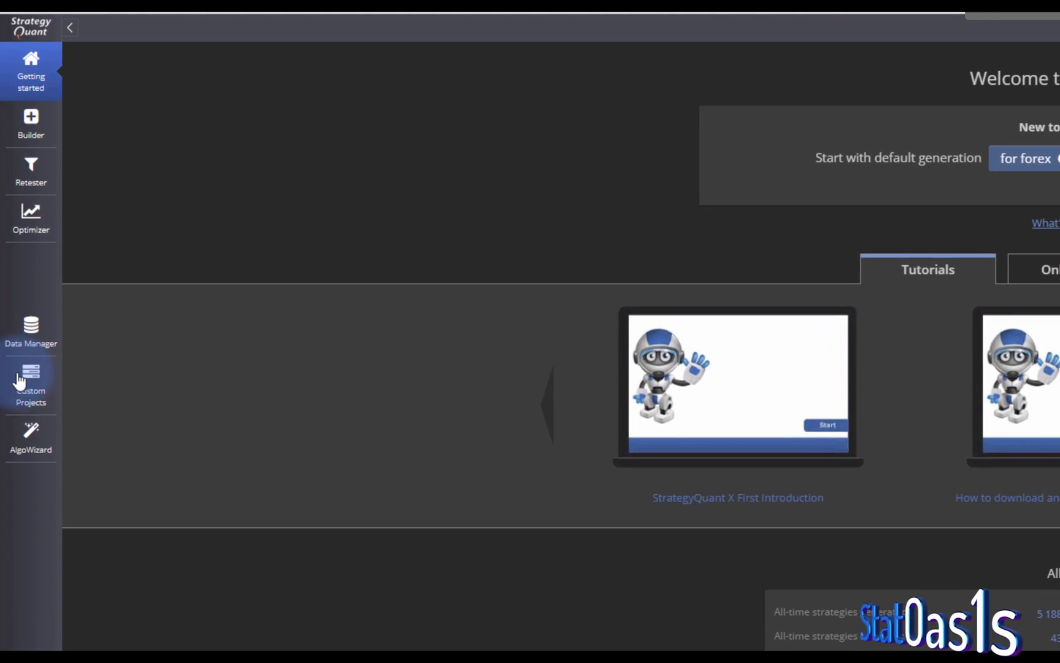
click(19, 336)
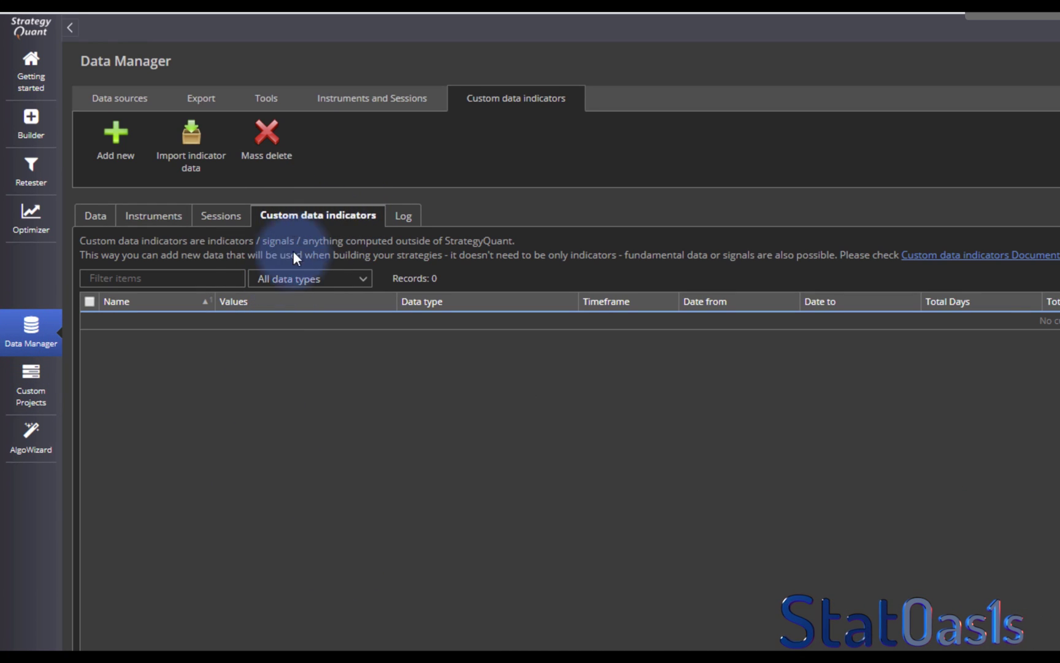
click(108, 144)
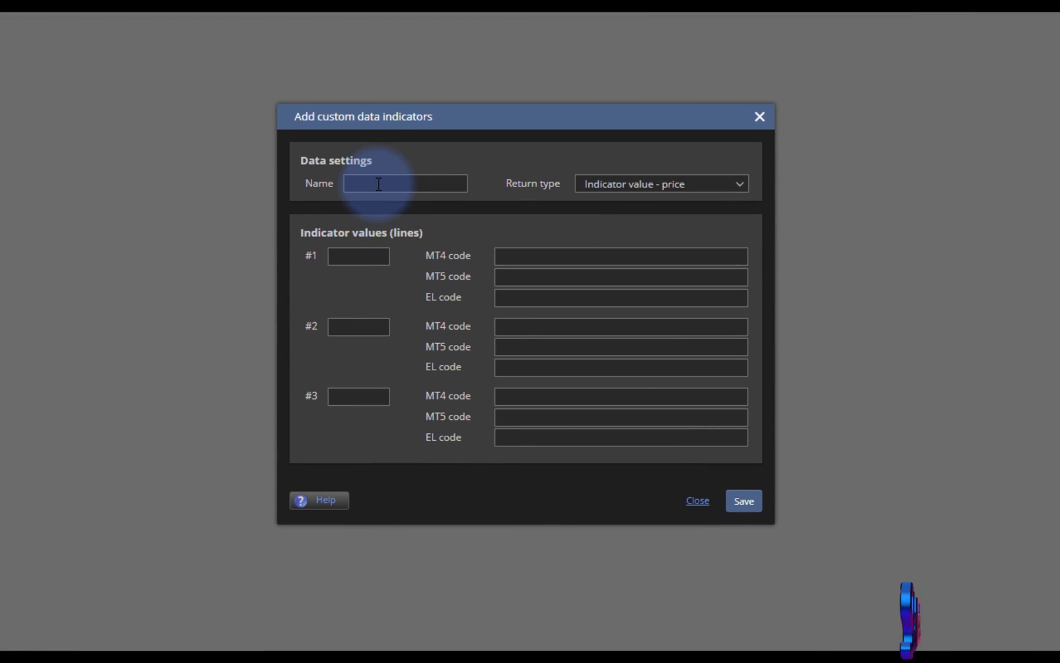
click(379, 183)
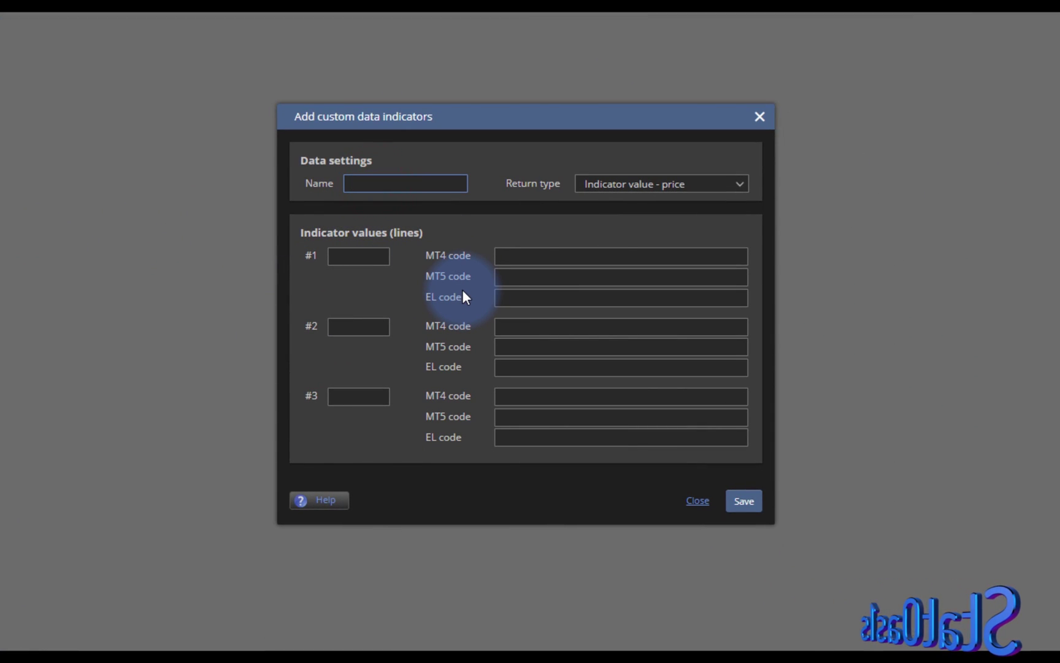
text(Pu)
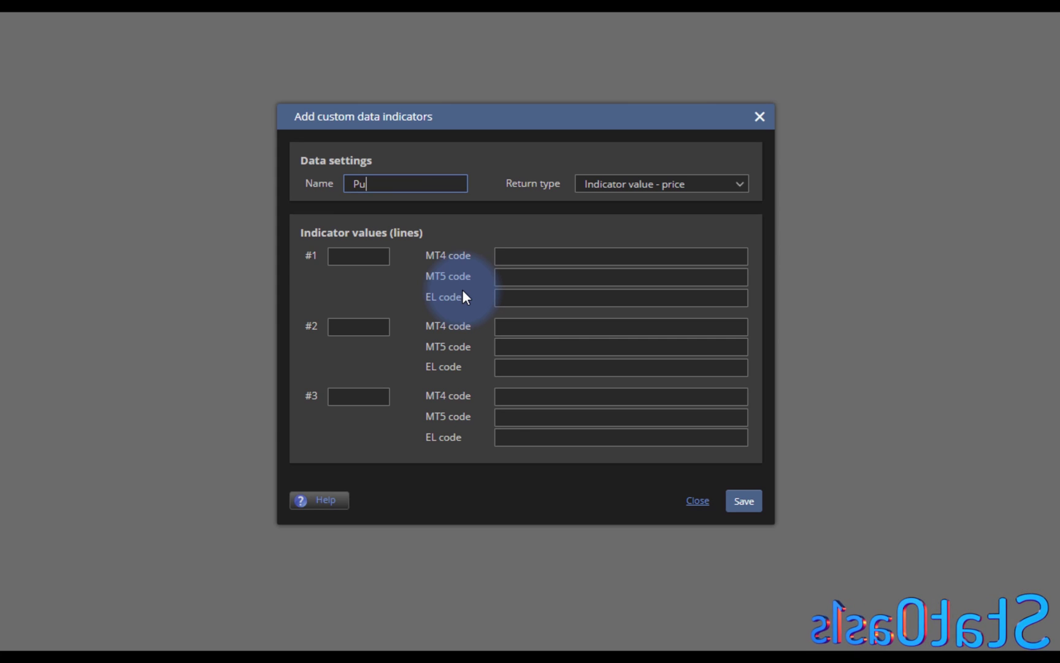
text(tCallRatio)
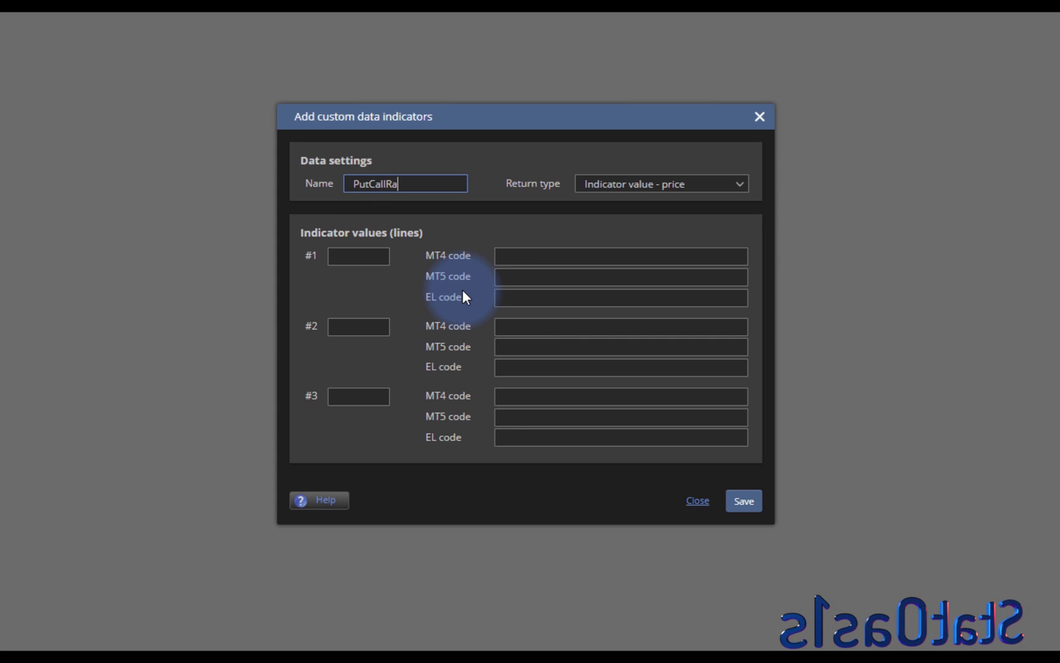
click(405, 437)
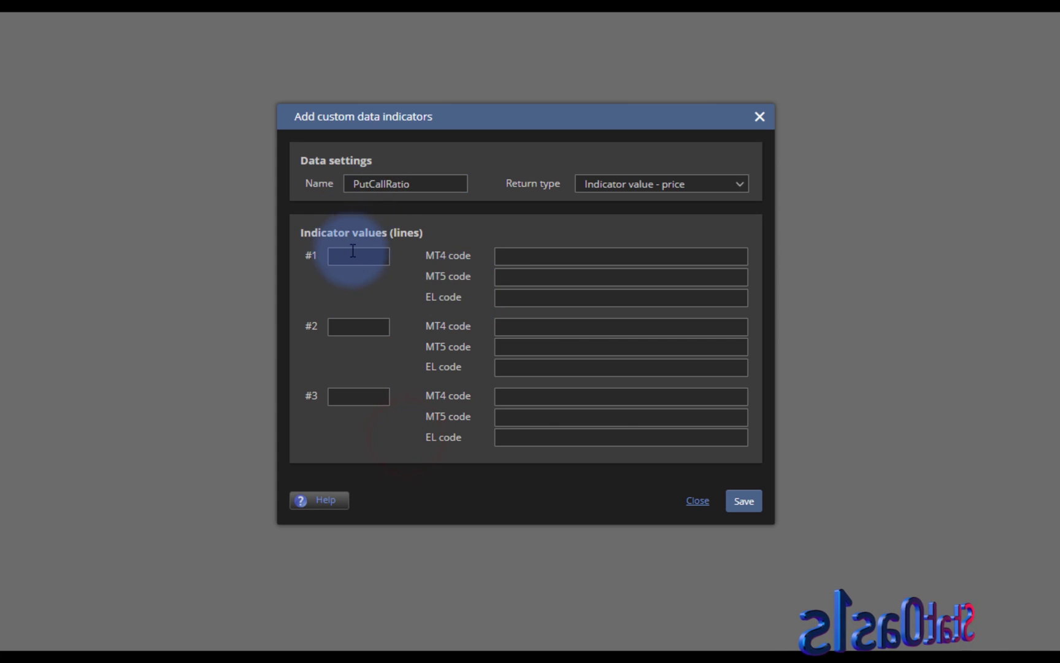
click(354, 258)
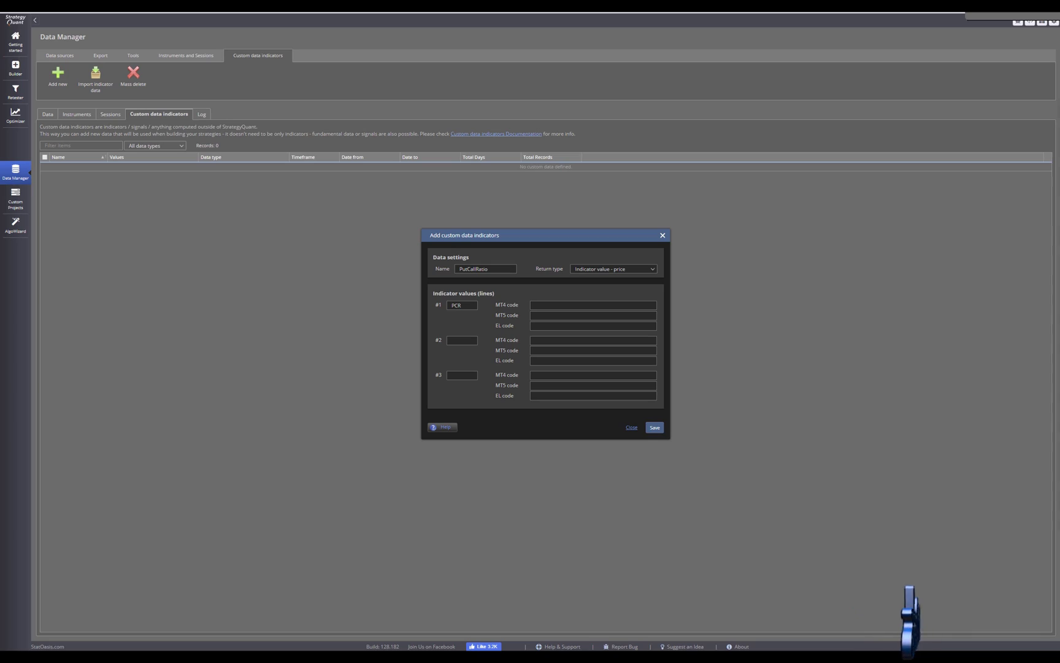
- Consult the custom data indicators documentation and set the EL code of the PCR line to PCR.Main[#Shift#]
click(442, 427)
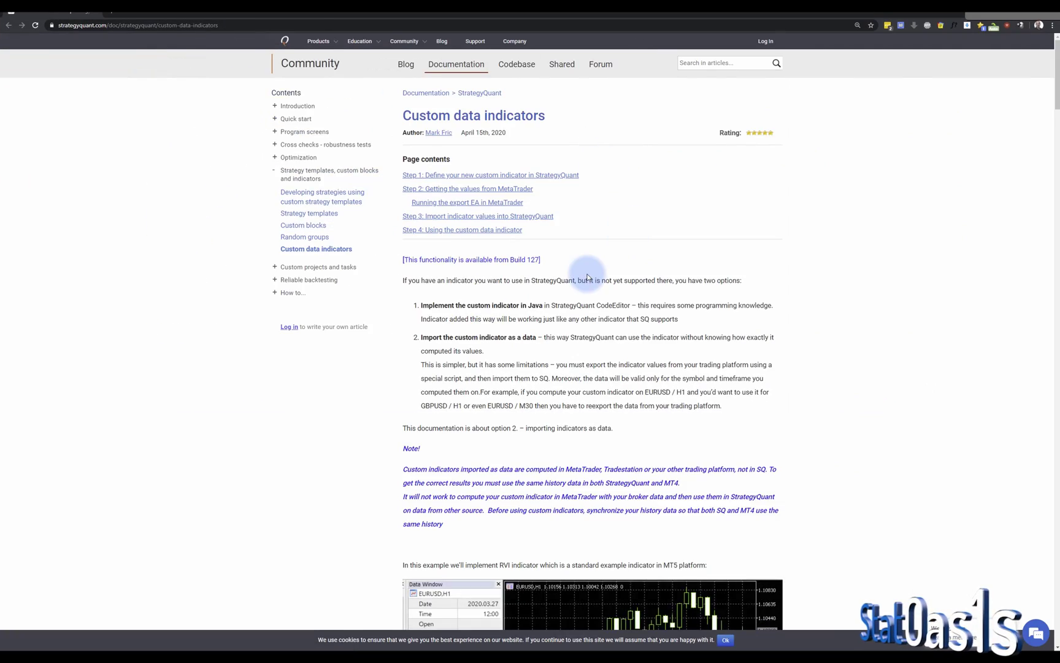
scroll(586, 277, down, 13)
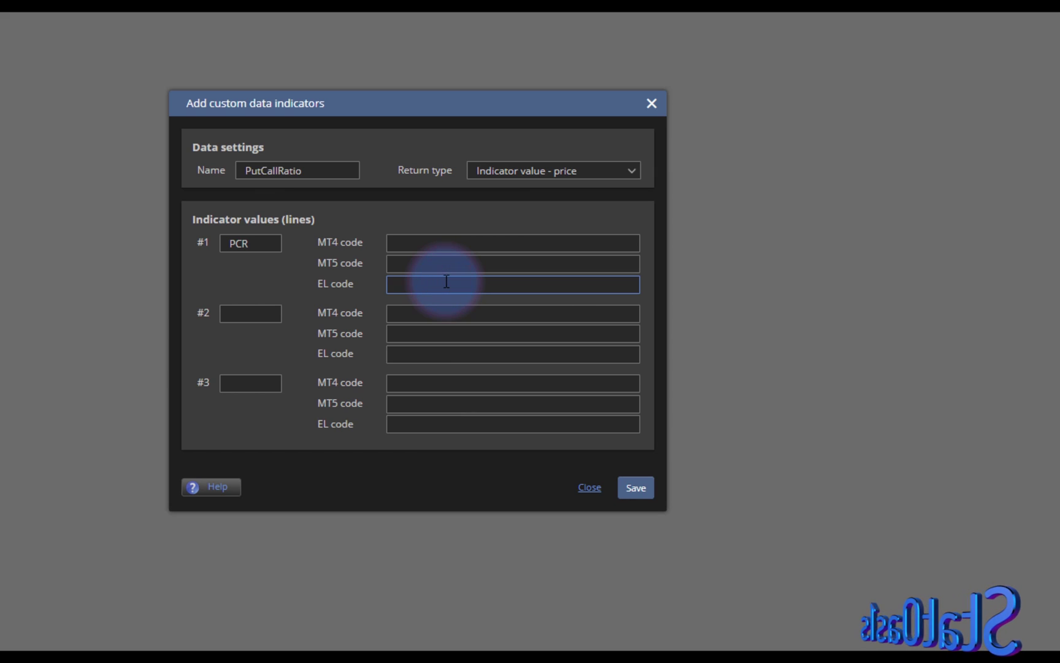
text(PC)
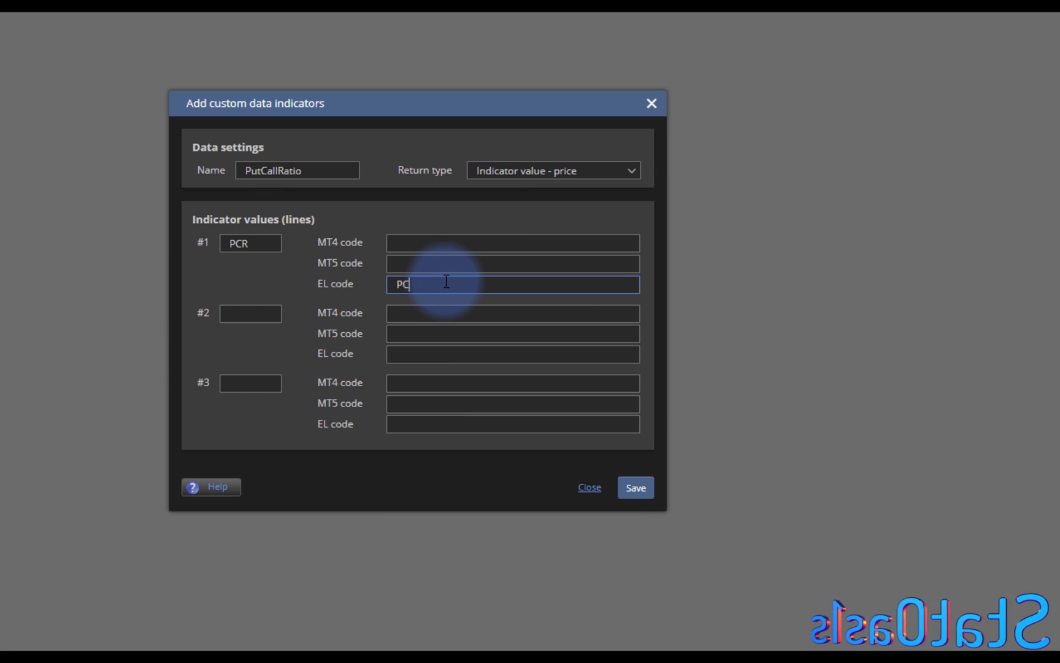
text(R.Ma)
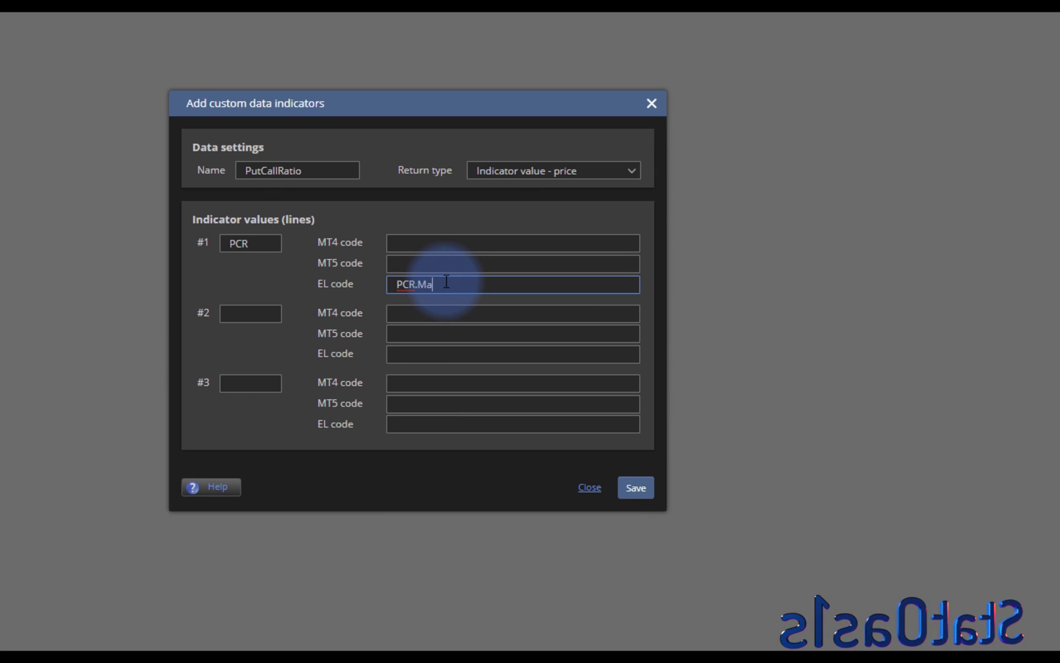
text(in[)
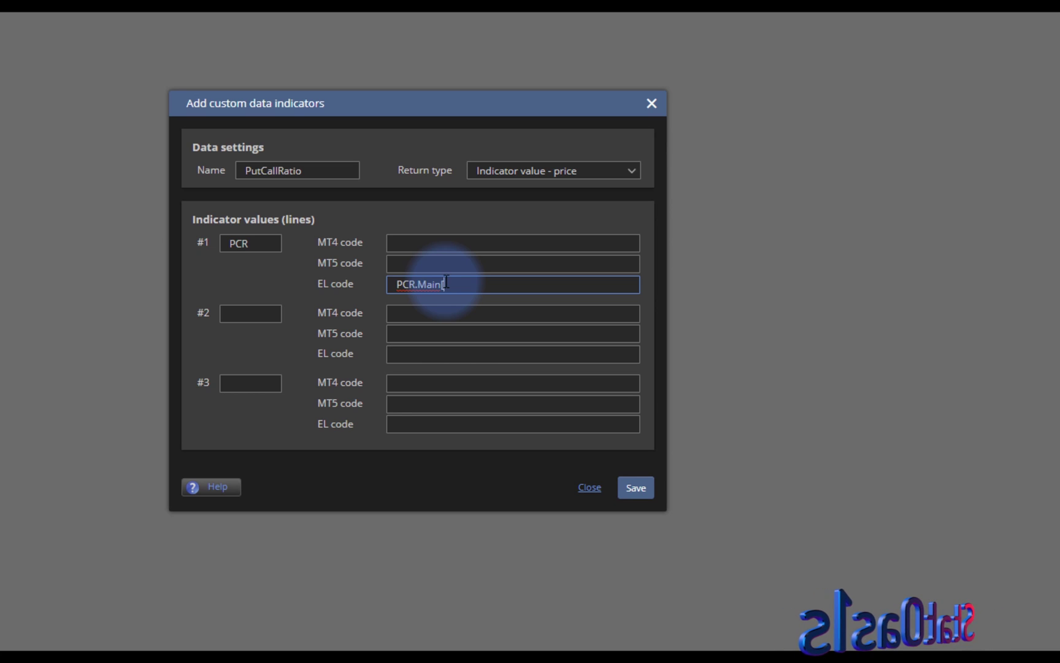
text(#Shift)
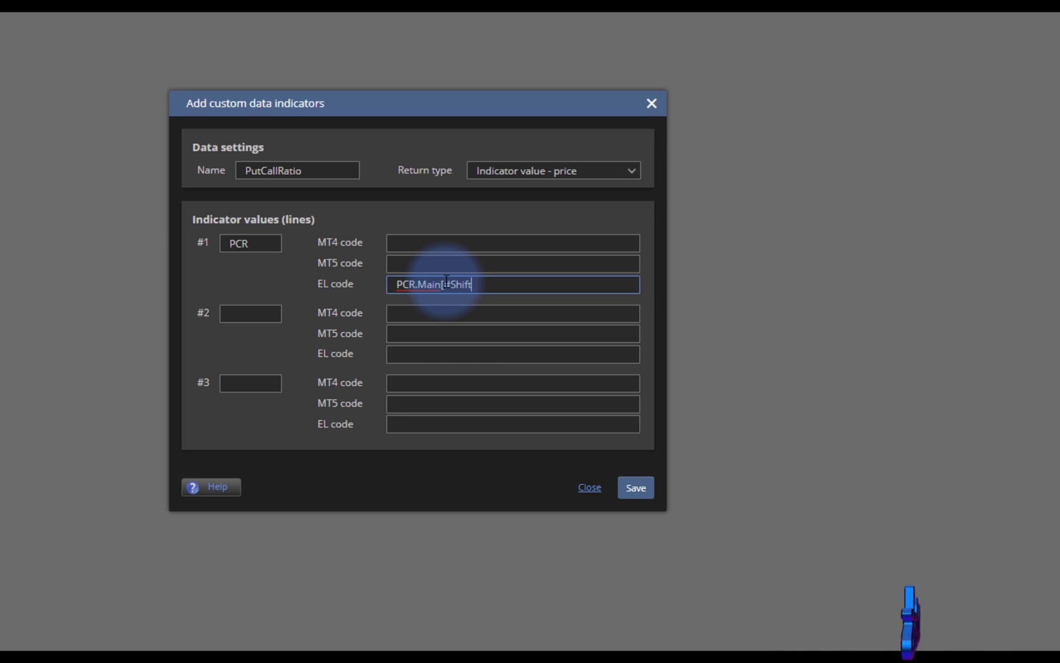
text(#])
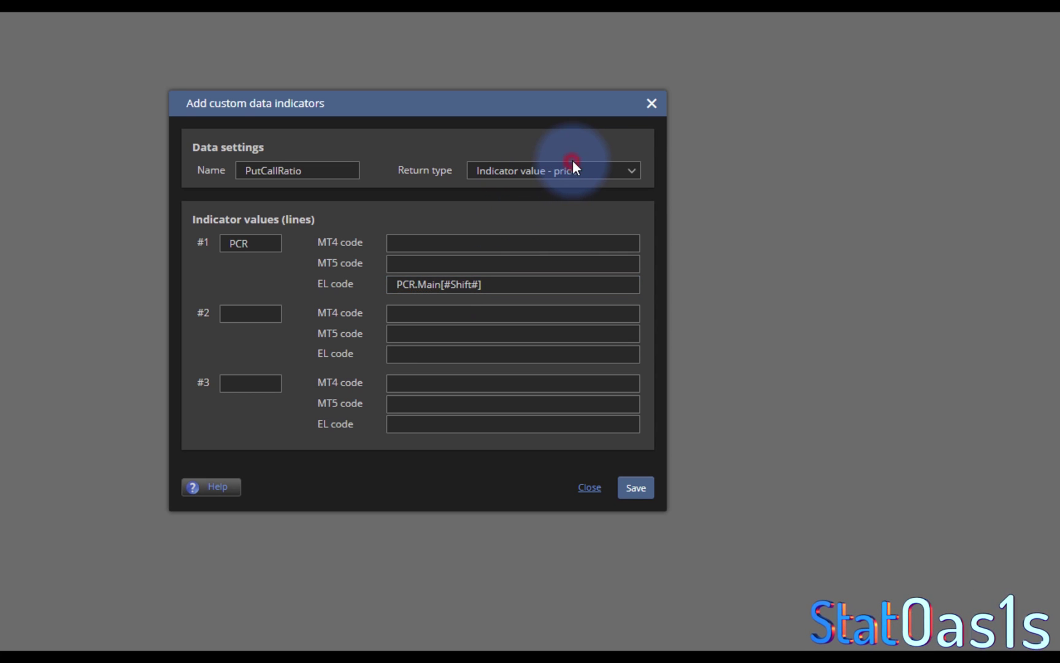
- Set the indicator's return type to Indicator value - number and save the new custom data indicator
click(589, 171)
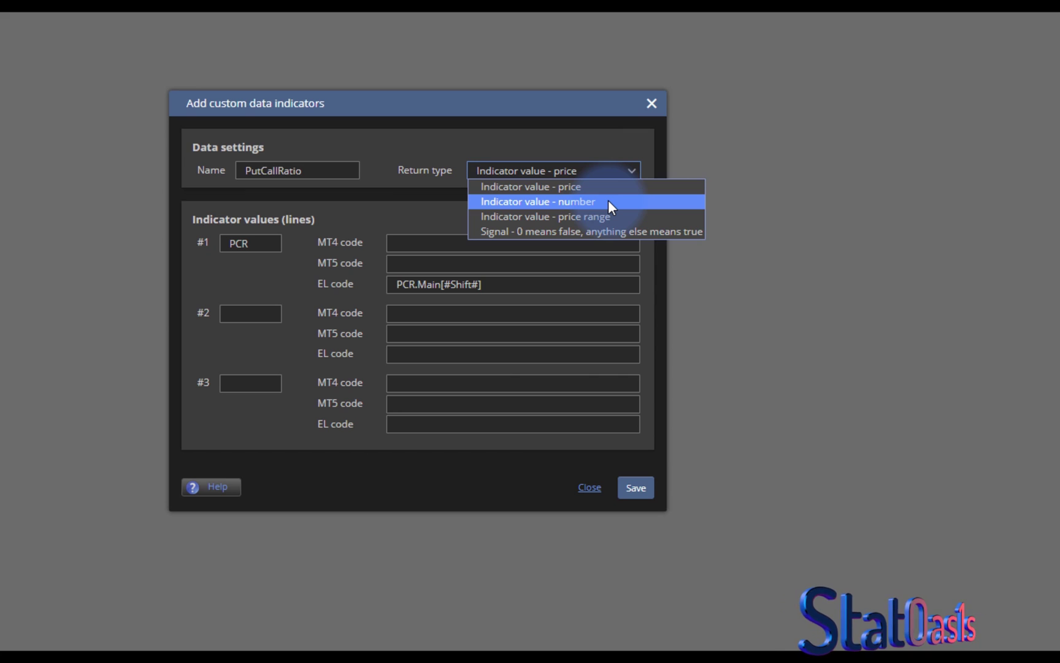
click(608, 201)
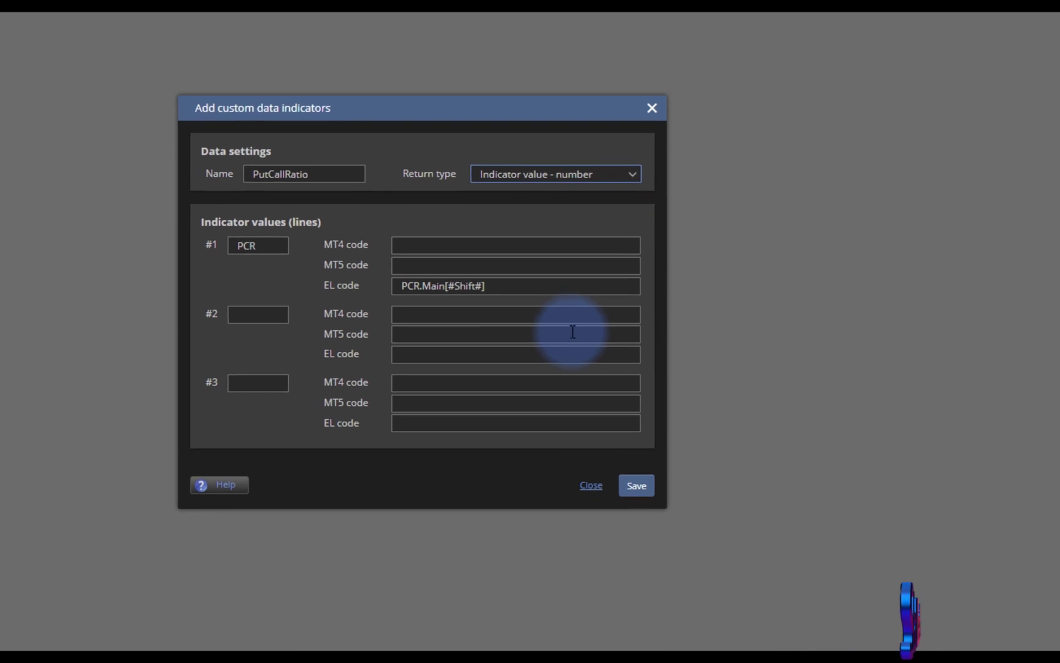
click(636, 487)
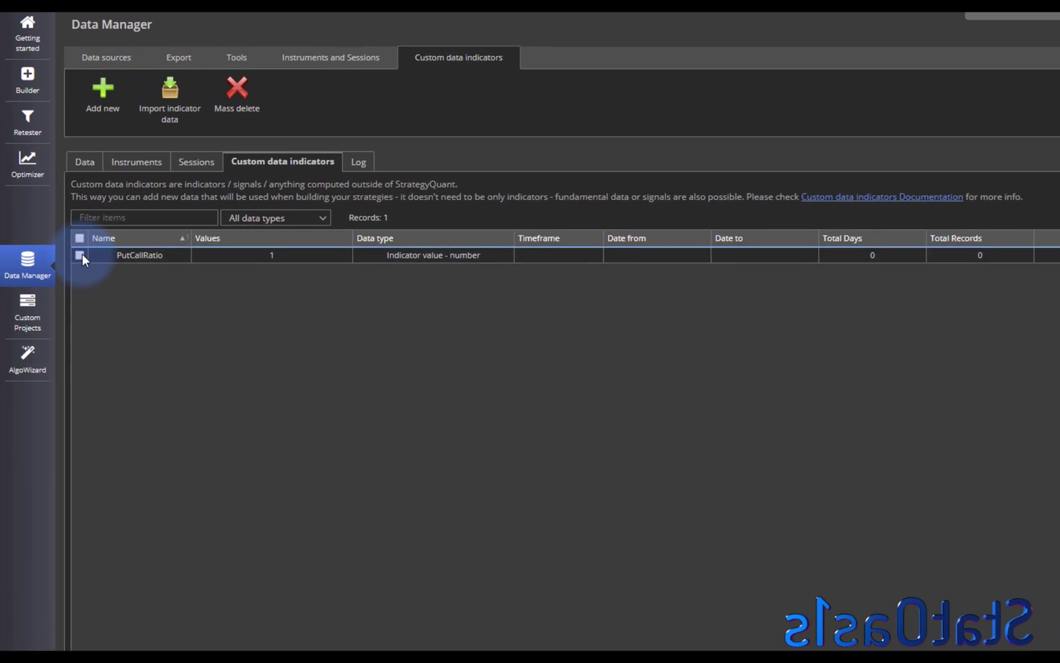
- Start a data import for the PutCallRatio indicator and choose totalpc.csv from the Chrome Downloads folder as its data file
click(81, 255)
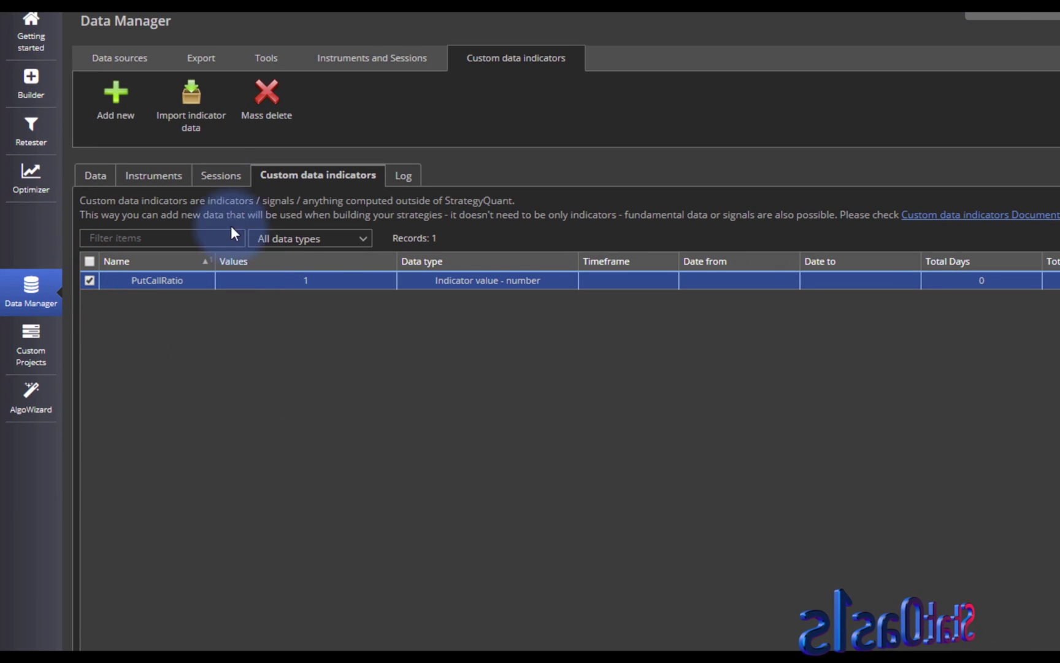
click(192, 109)
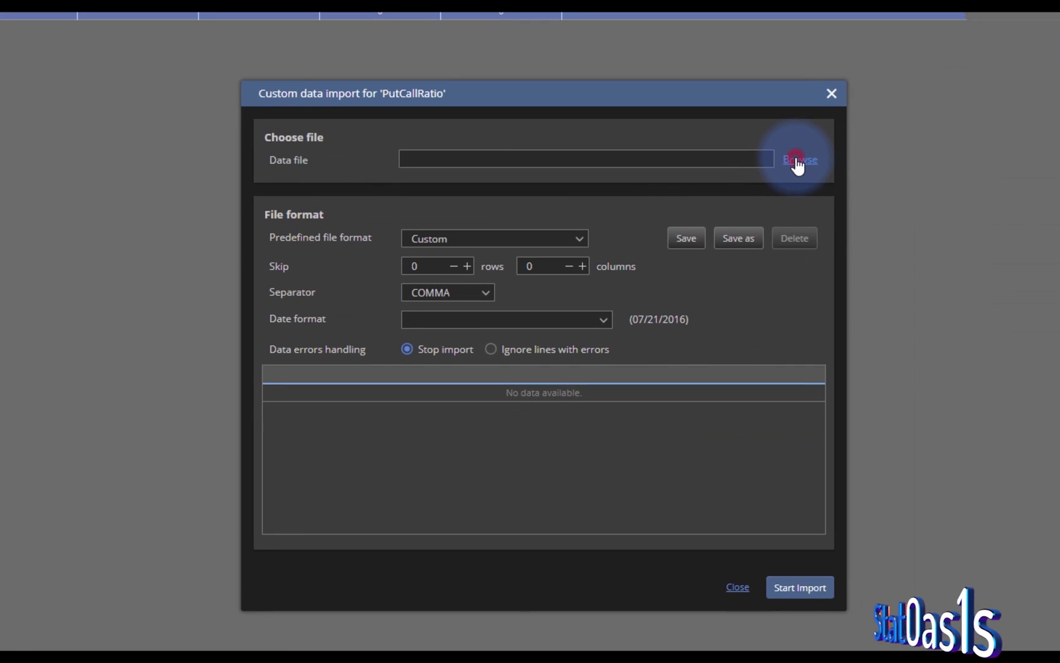
click(797, 161)
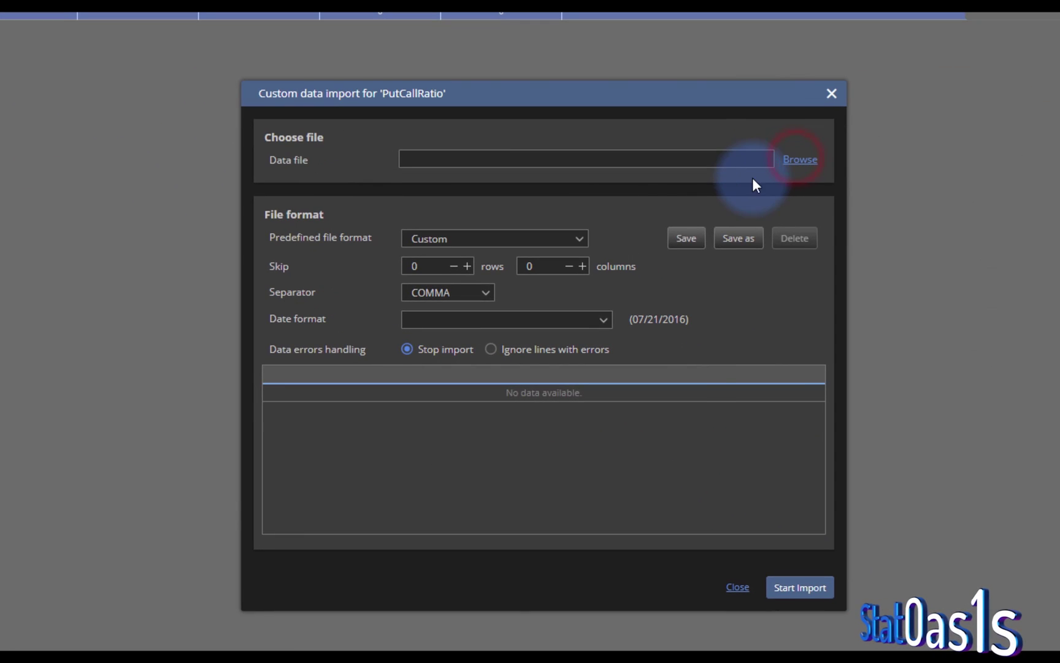
click(629, 190)
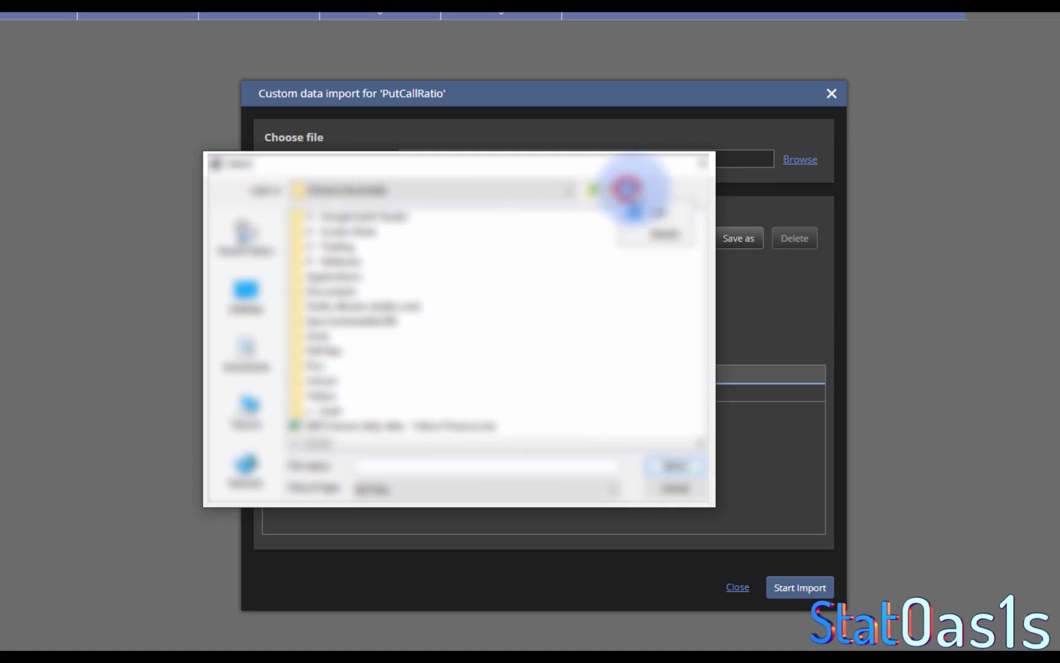
click(658, 237)
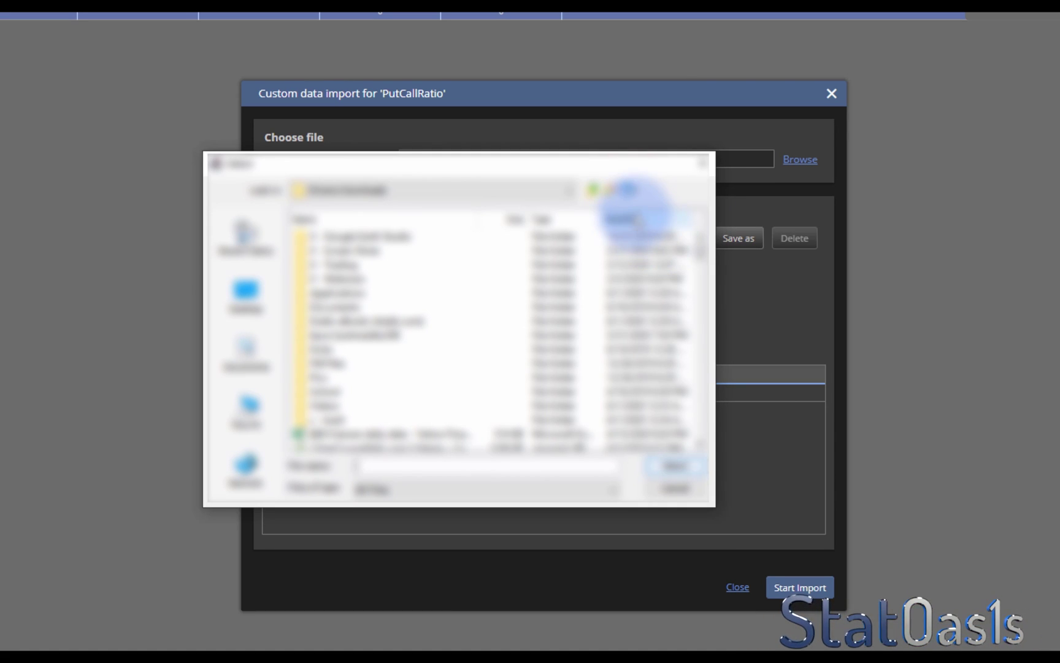
click(636, 218)
click(640, 218)
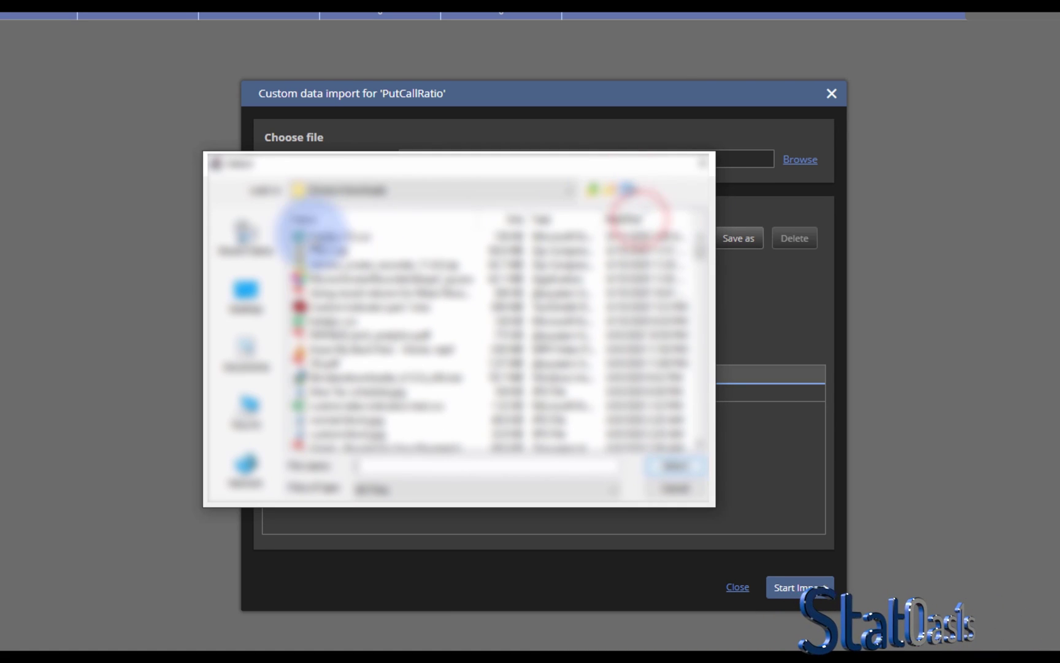
click(332, 236)
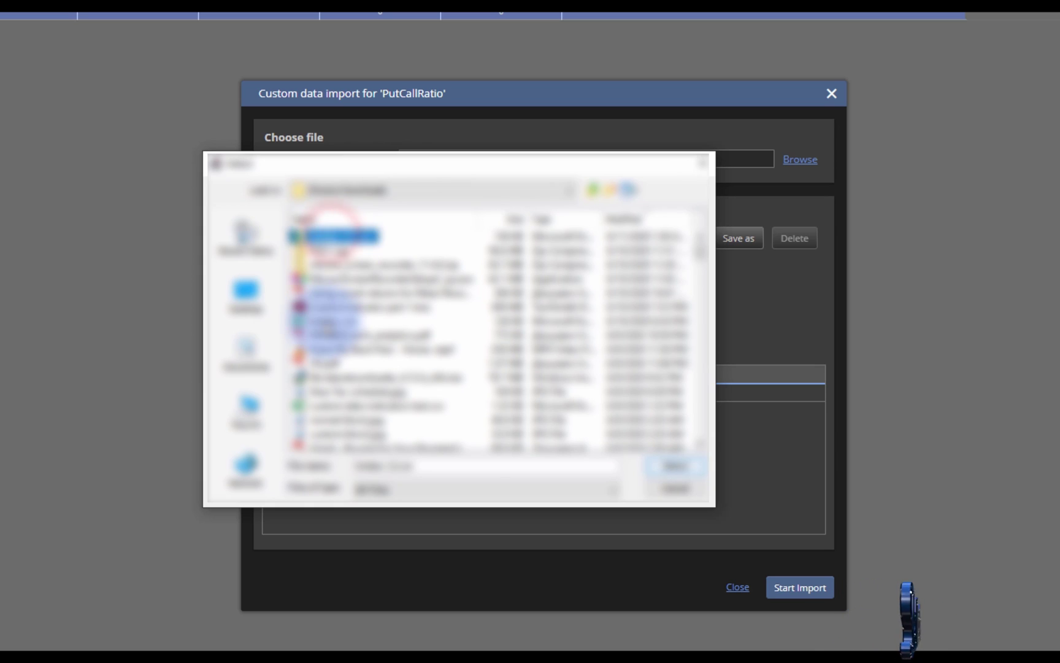
click(335, 321)
click(669, 468)
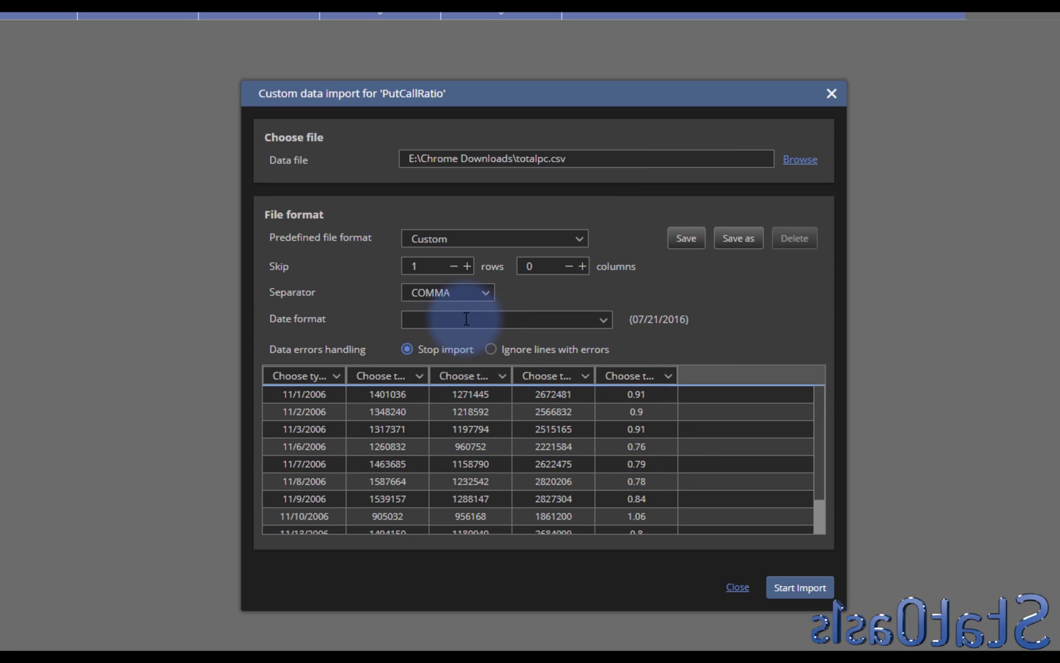
- Keep one skipped row and assign Date to the date column, Unused to calls, puts and total, and Value1 to the P/C ratio
click(454, 266)
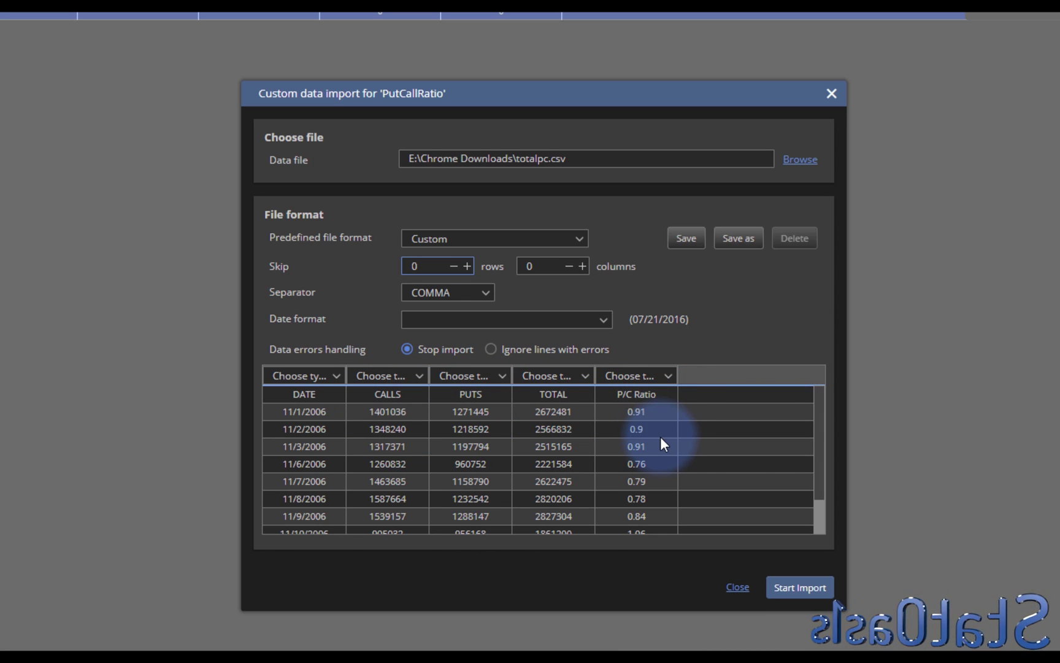
click(467, 266)
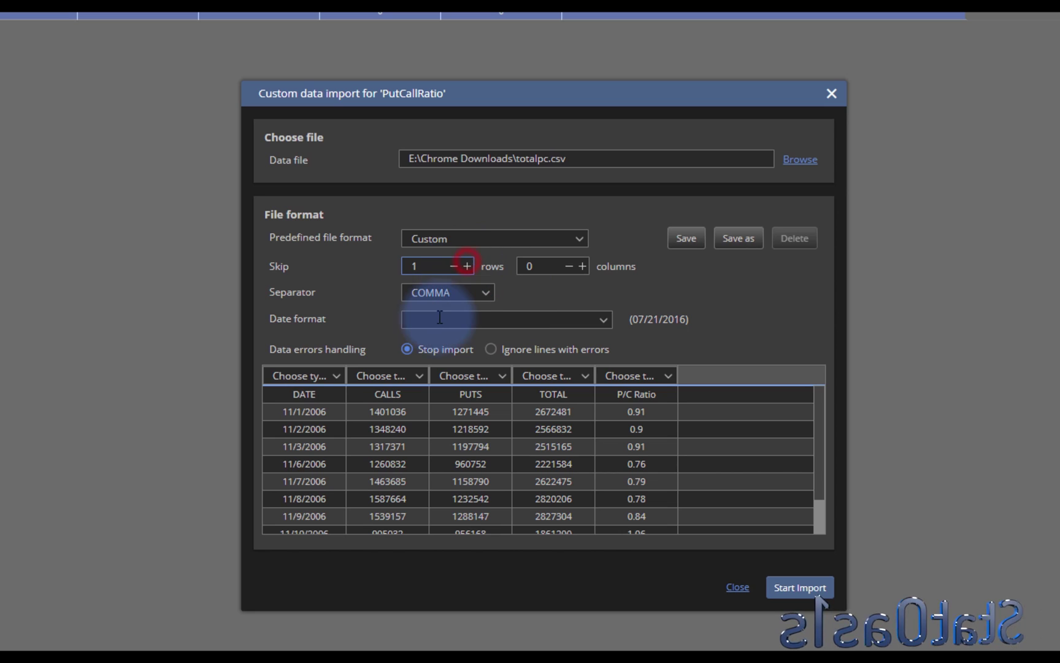
click(329, 374)
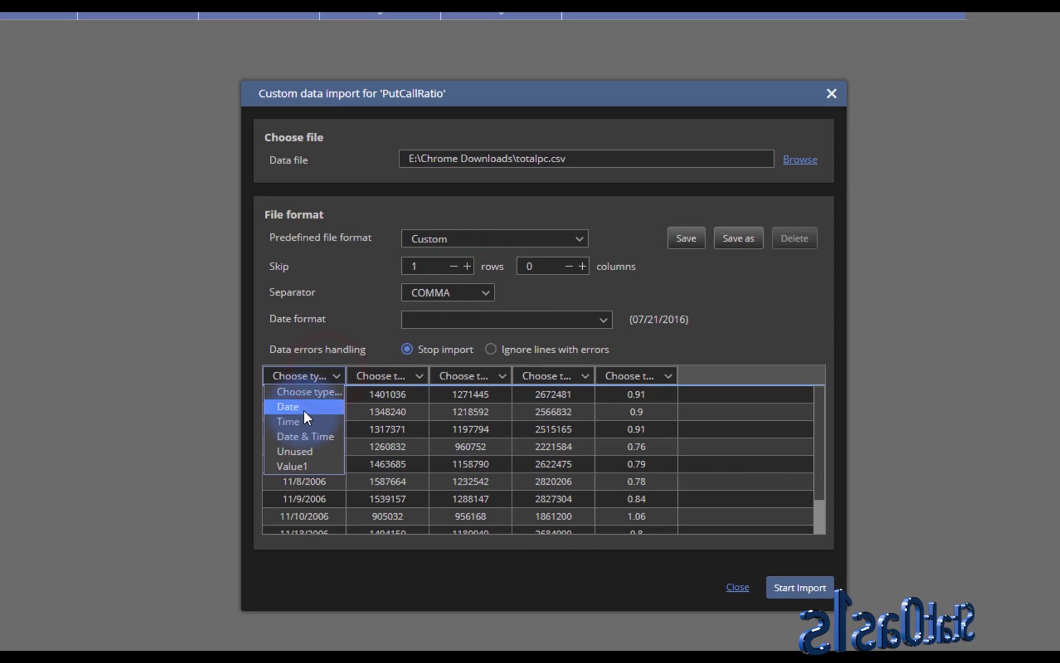
click(303, 410)
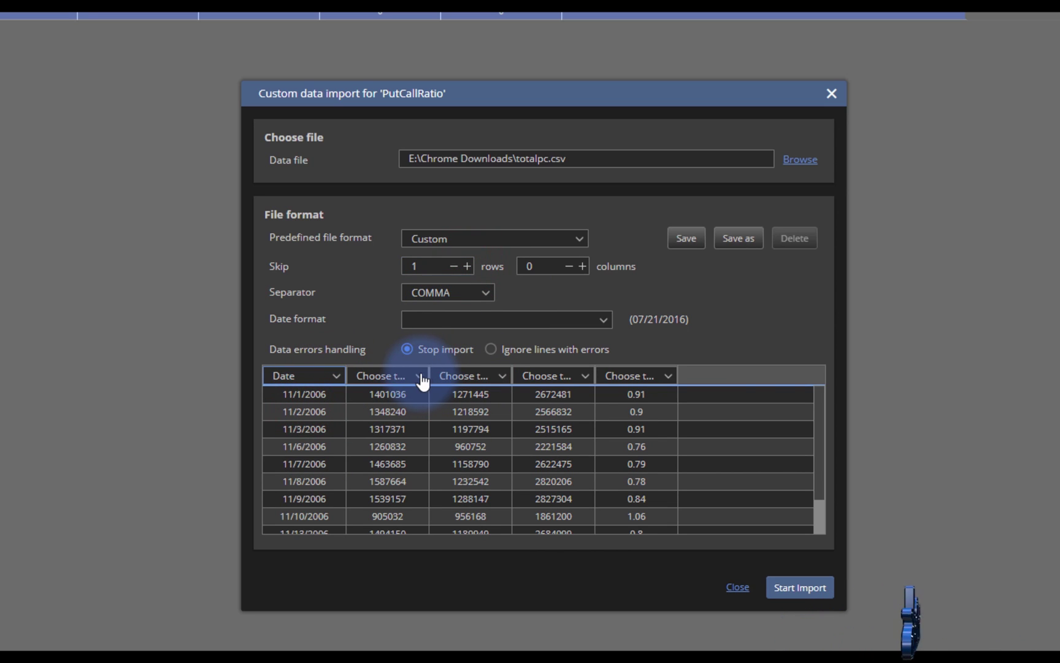
click(423, 381)
click(394, 453)
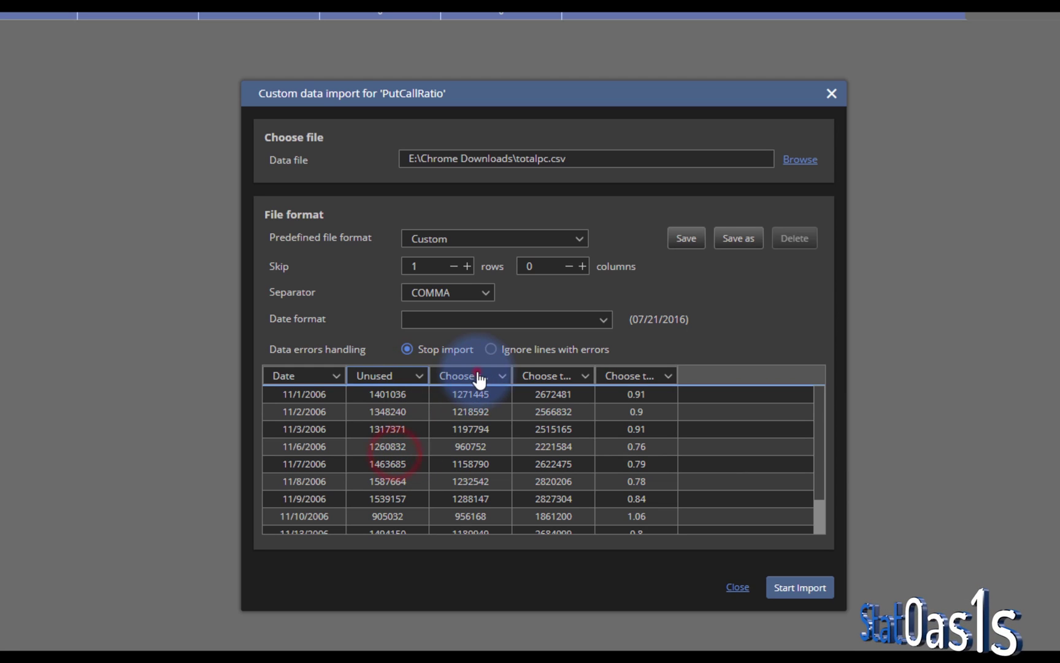
click(479, 377)
click(464, 450)
click(540, 377)
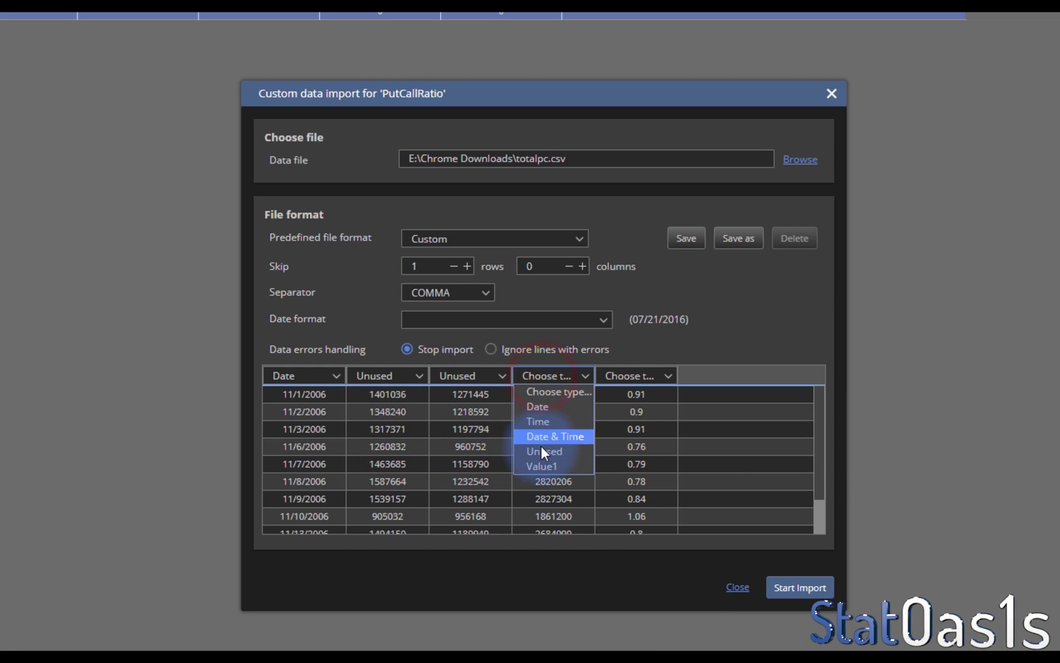
click(541, 451)
click(635, 376)
click(632, 466)
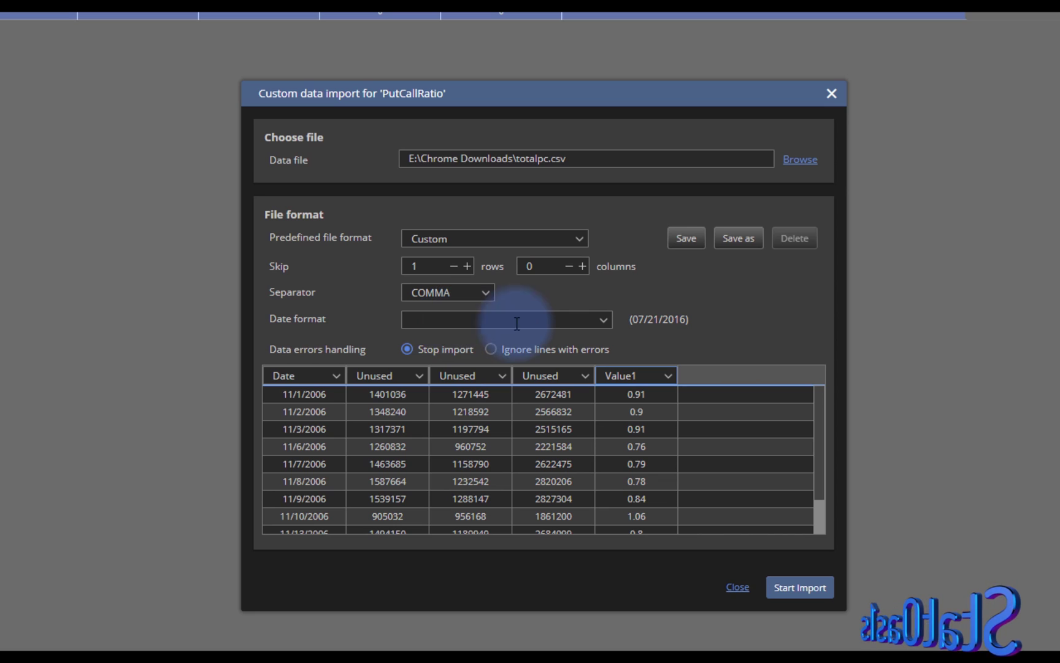
- Set the date format to MM/dd/yyyy and run the custom data import
click(603, 320)
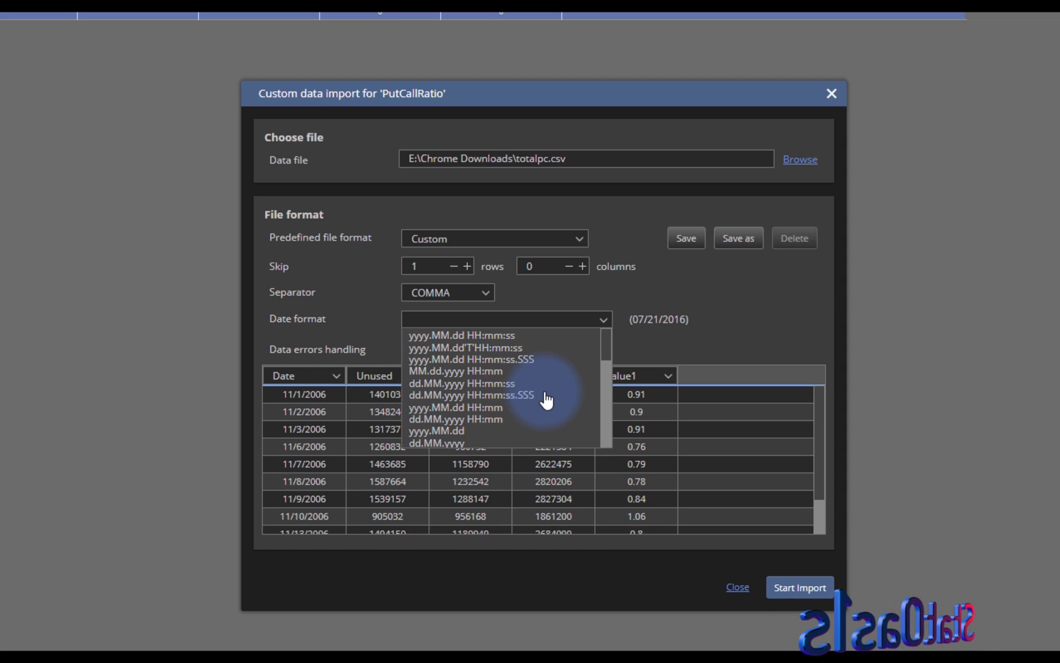
scroll(580, 384, down, 4)
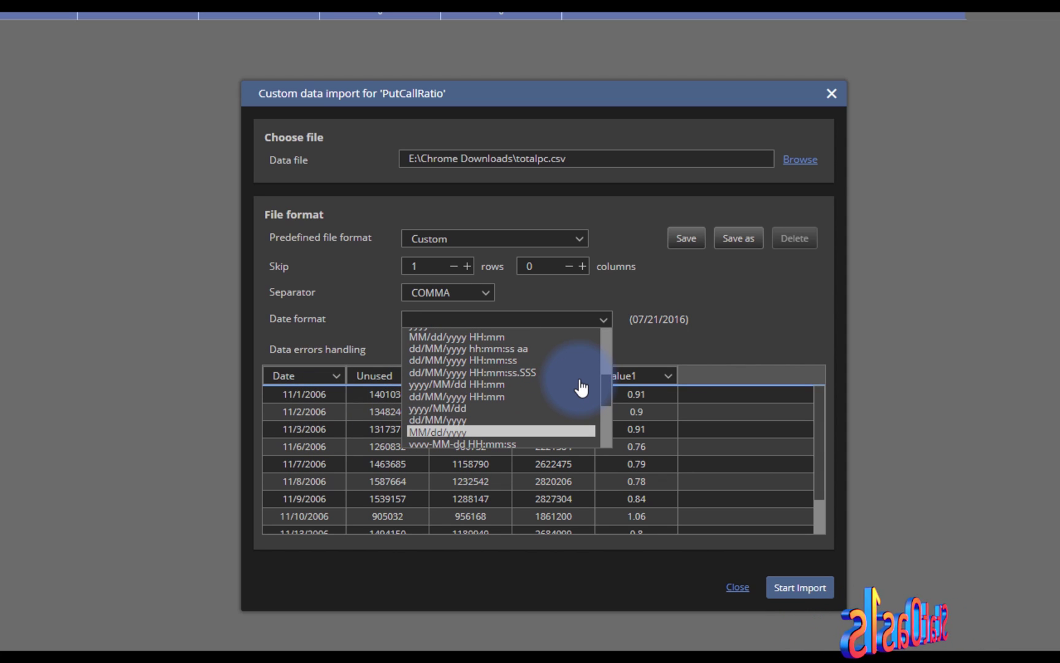
click(457, 420)
click(605, 320)
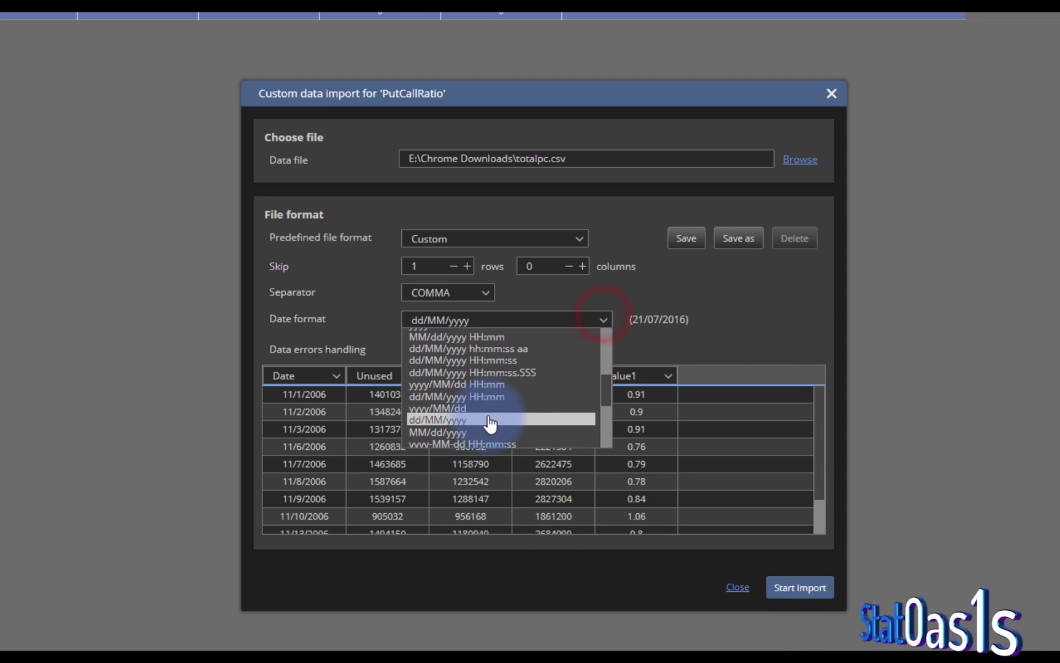
click(442, 433)
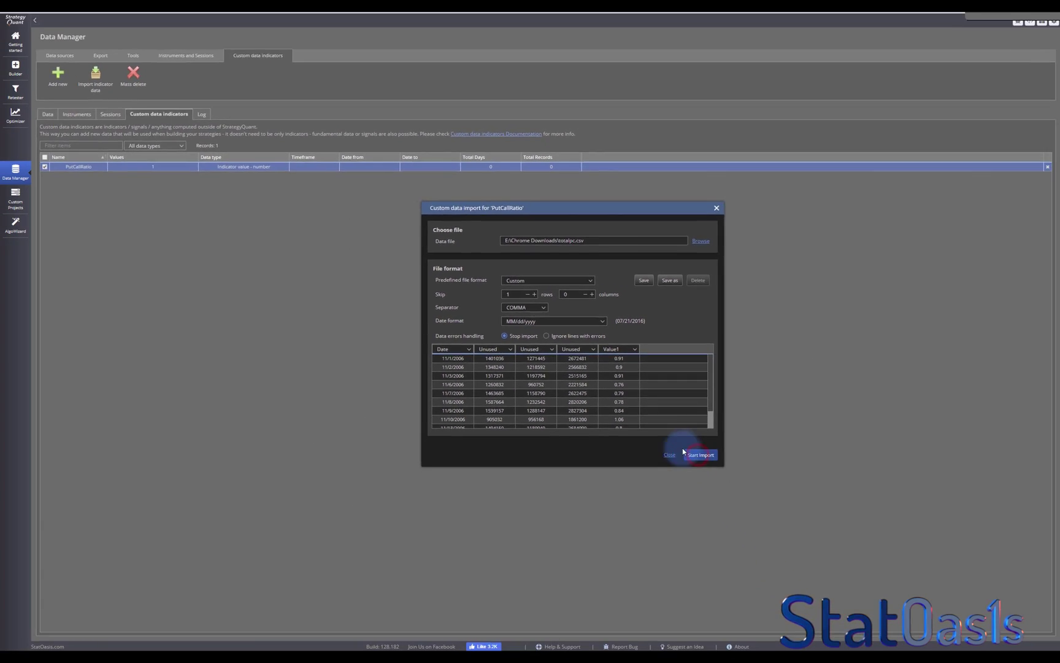
click(747, 521)
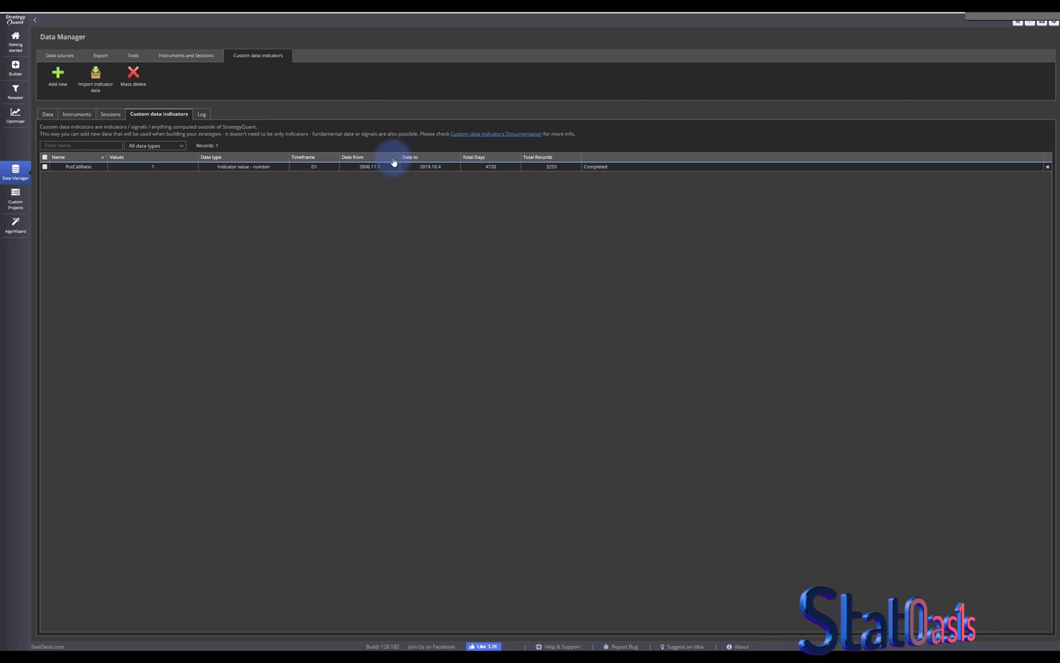
- Examine the imported PutCallRatio dates and values across the whole data range, then close the data view
click(154, 167)
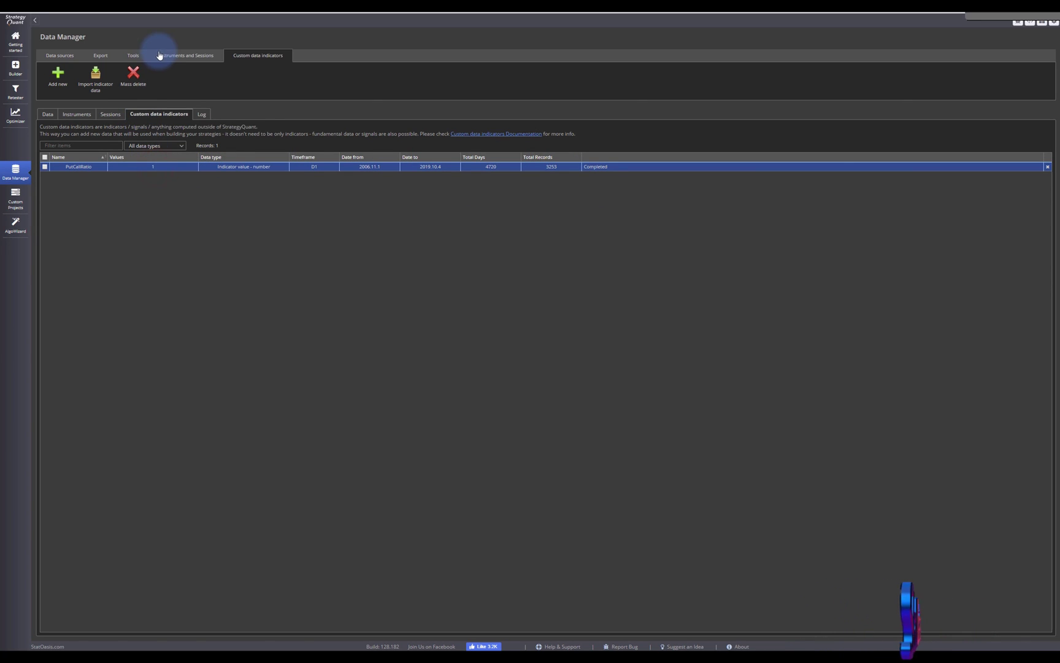
click(133, 56)
click(95, 75)
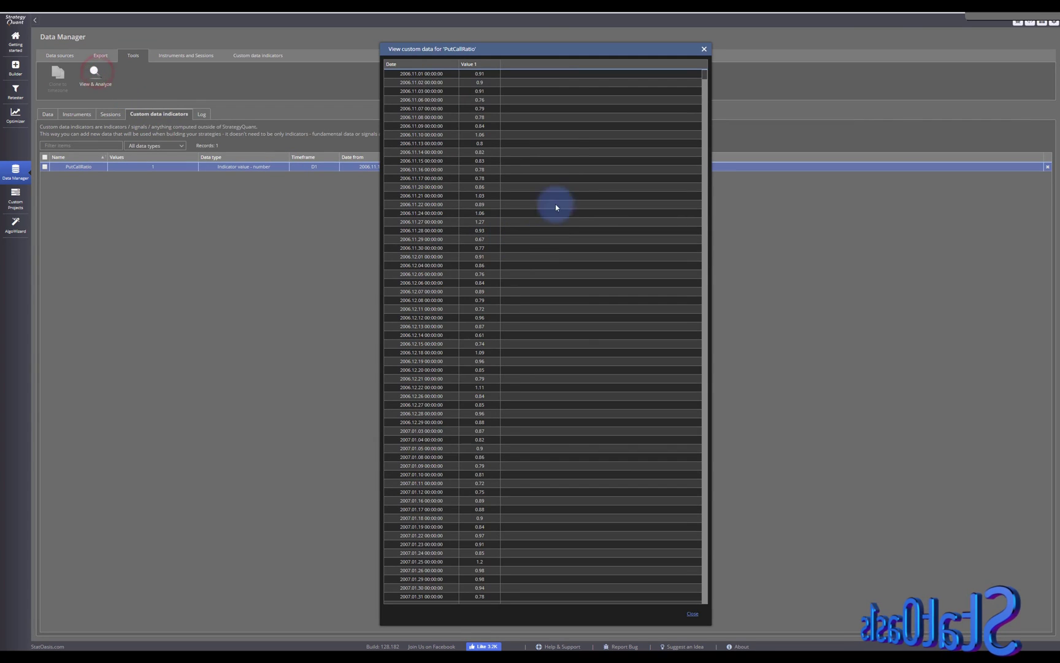
drag(708, 78, 705, 594)
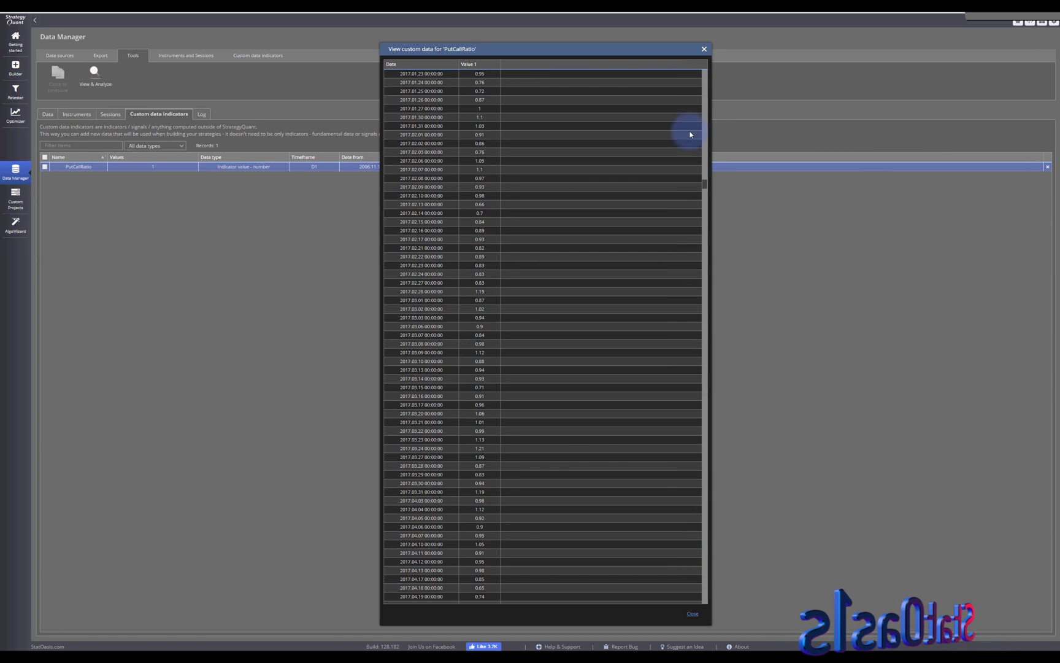
click(703, 49)
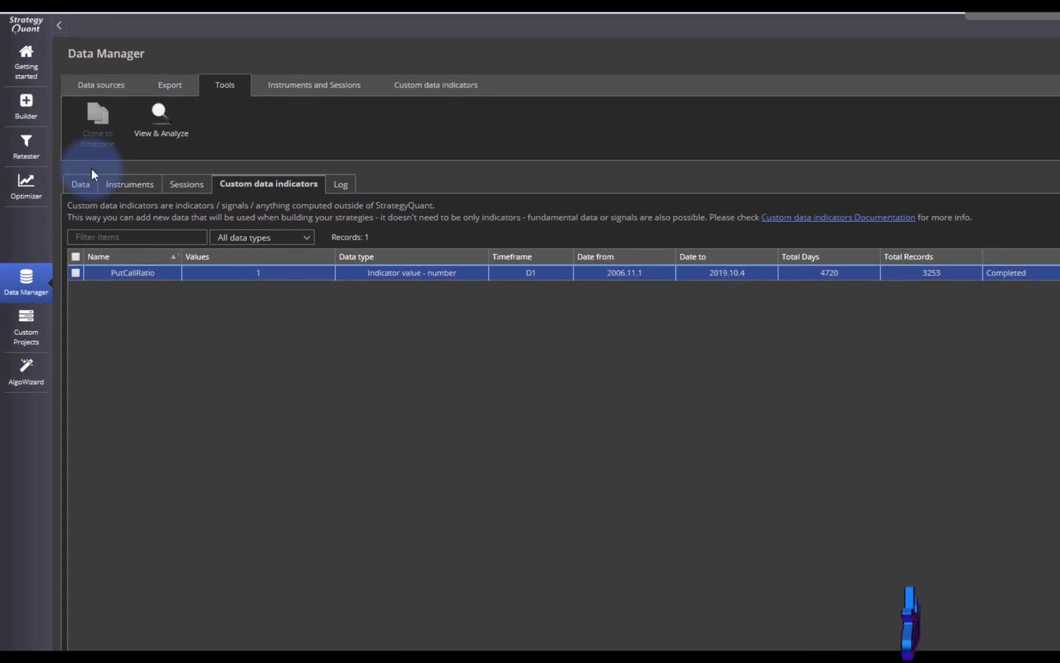
- Set the Builder's strategy type to Simple strategy and review its backtest data and trading options
click(18, 77)
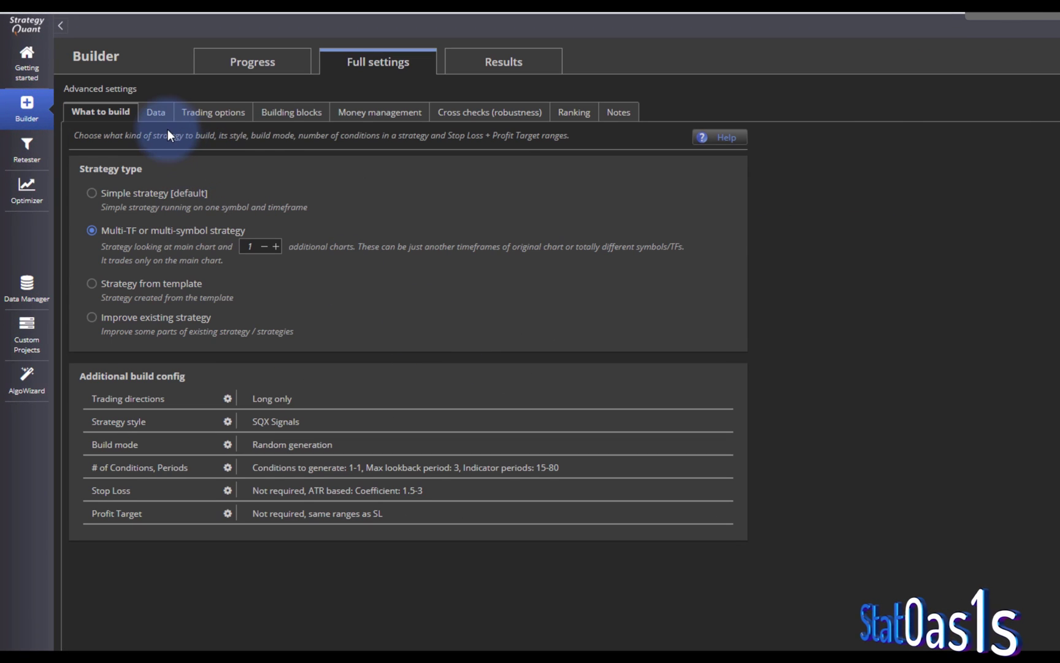
click(123, 193)
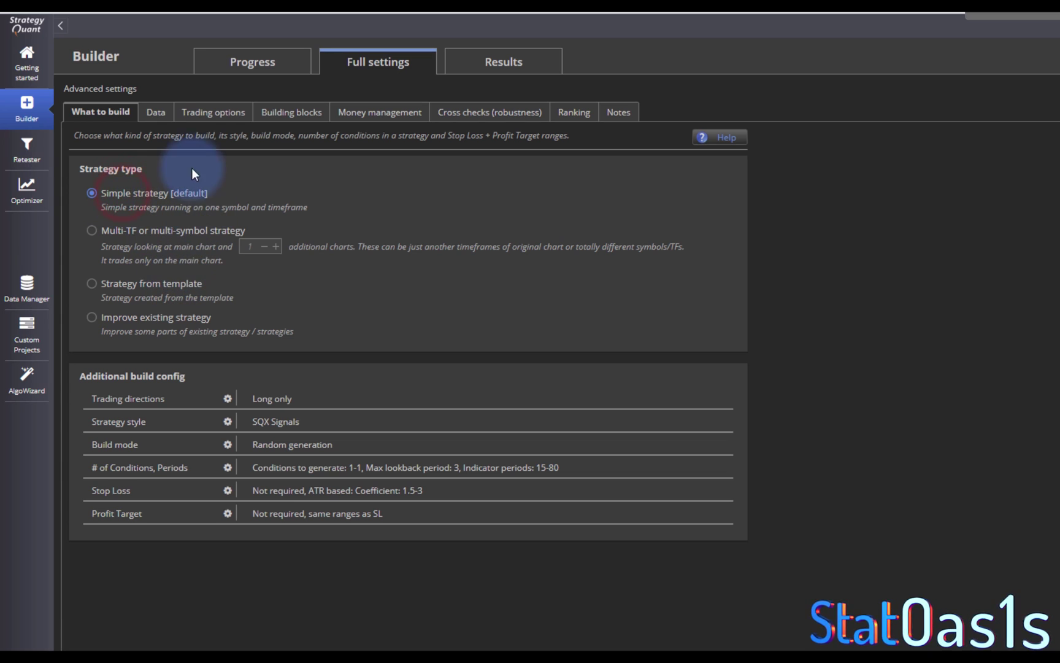
click(156, 115)
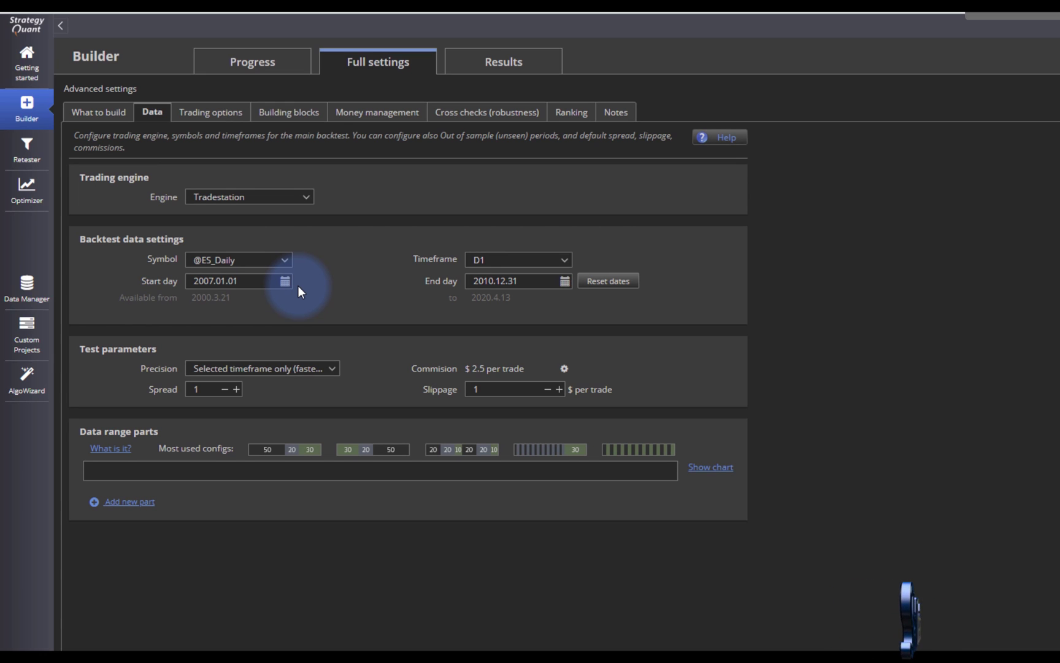
click(209, 113)
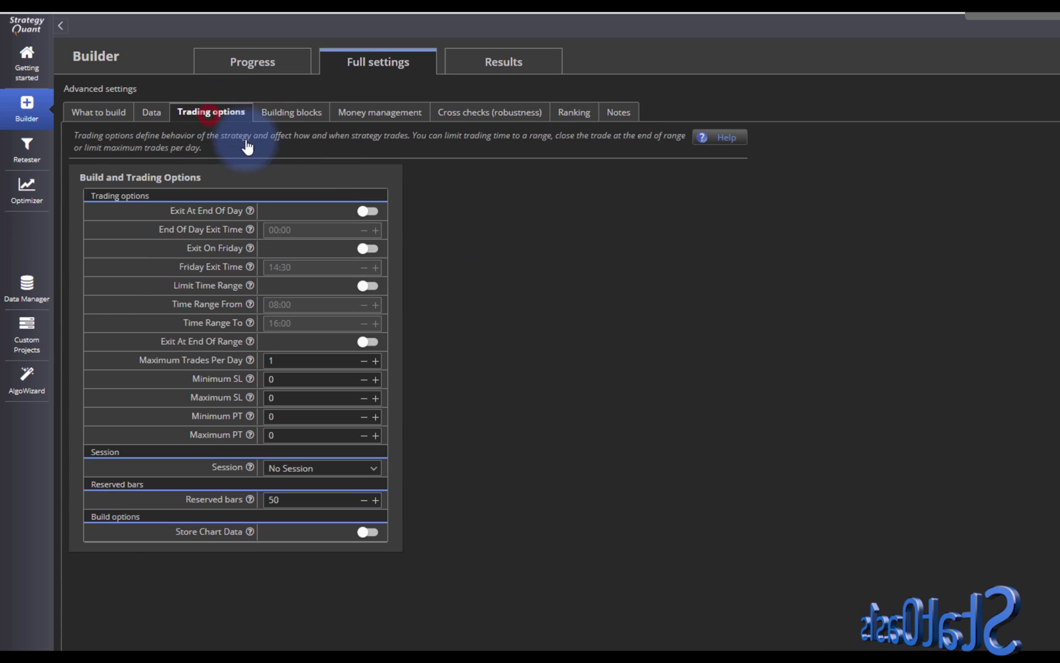
- Deselect all indicator and signal building blocks and enable the PutCallRatio custom data indicator
click(278, 111)
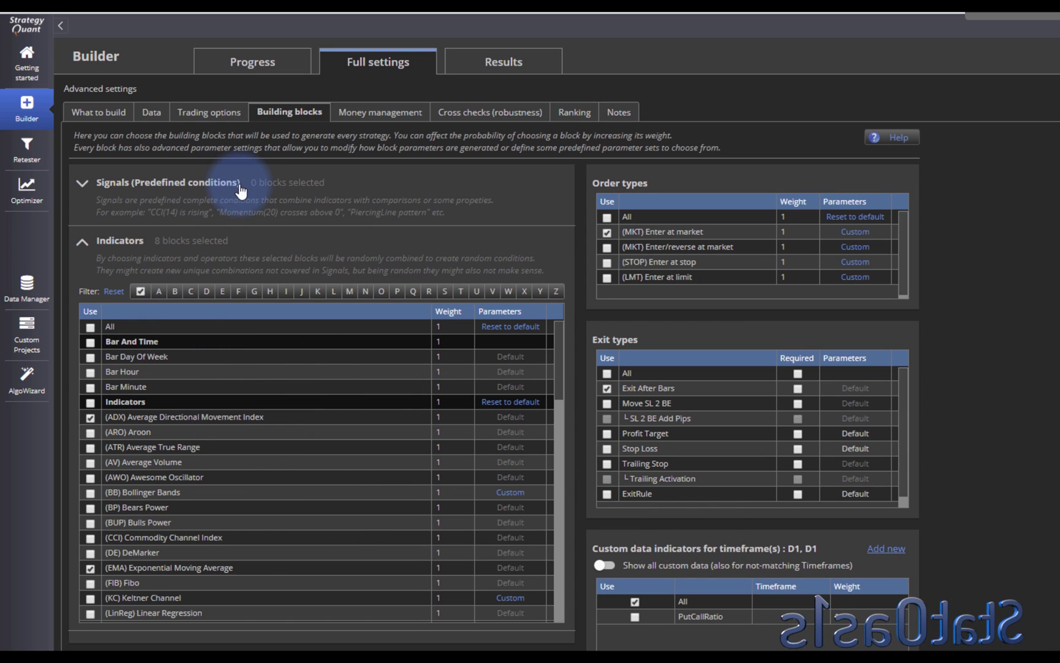
click(90, 326)
click(91, 327)
click(109, 210)
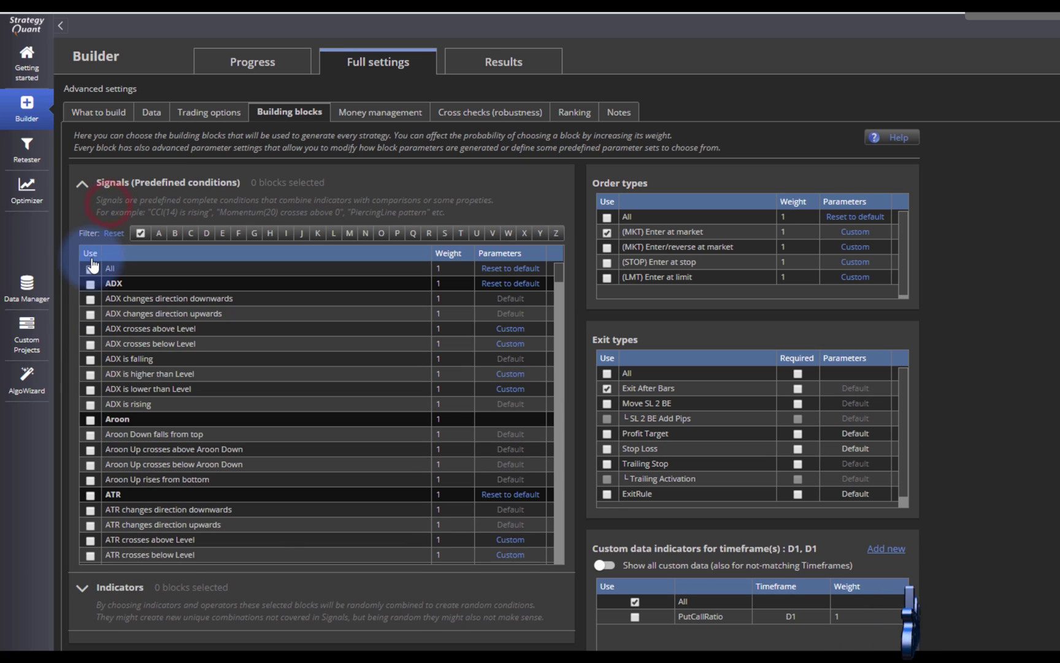
click(91, 268)
click(90, 268)
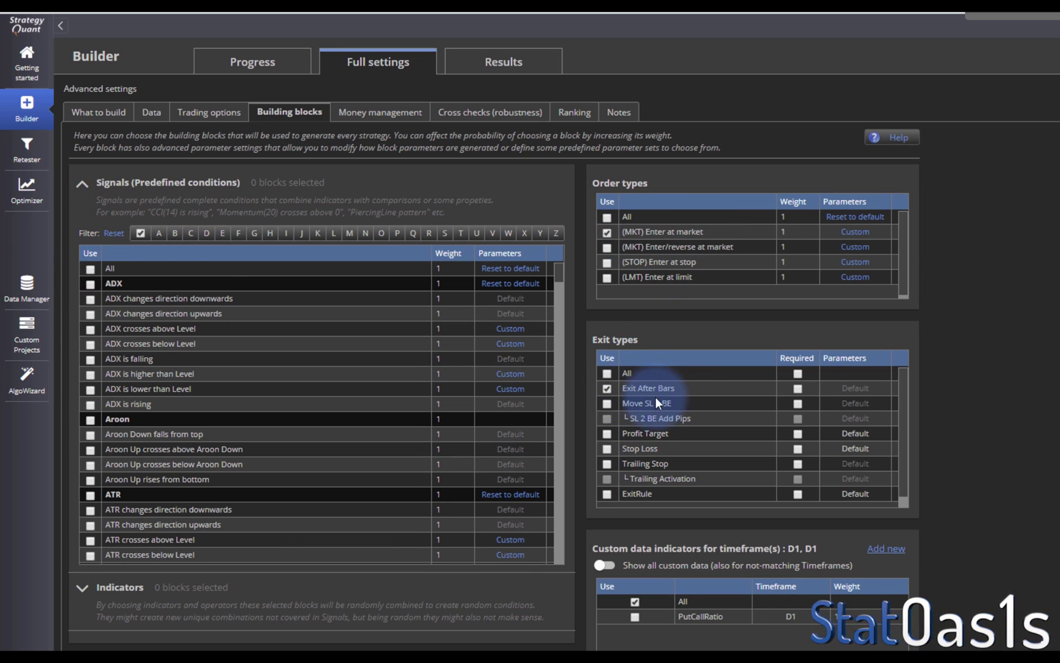
click(703, 605)
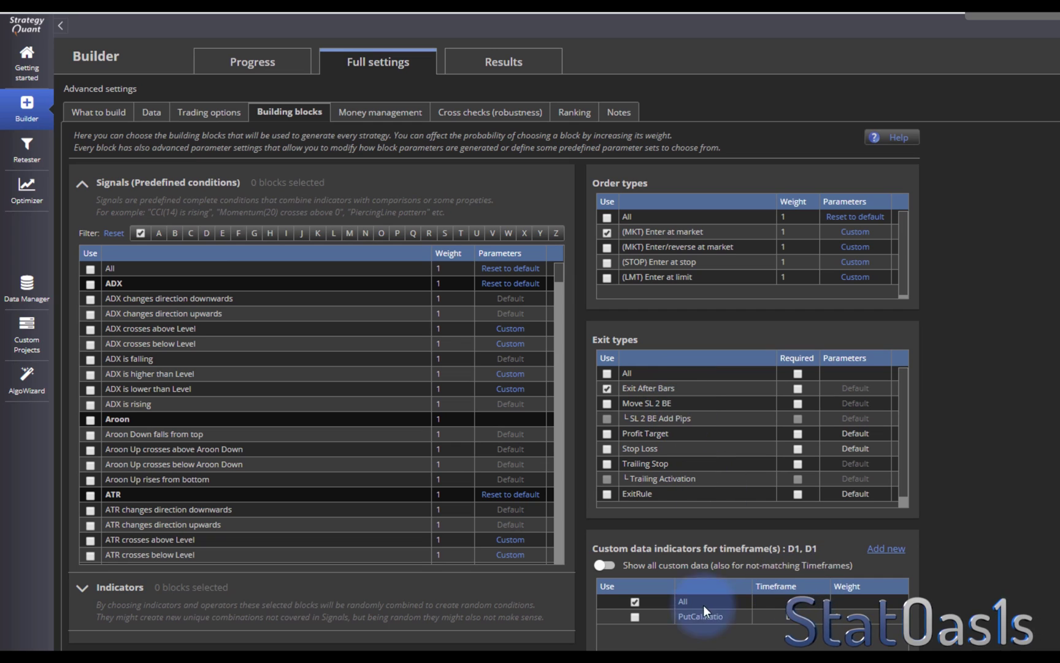
click(635, 616)
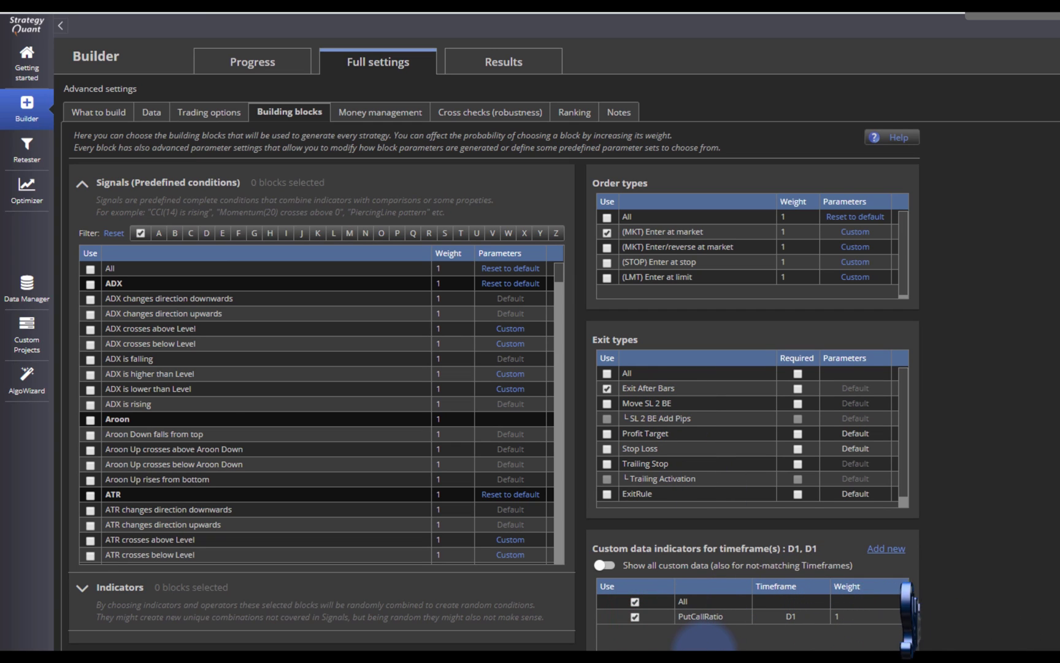
- Review the build's trading directions and its number of conditions and periods settings
click(108, 117)
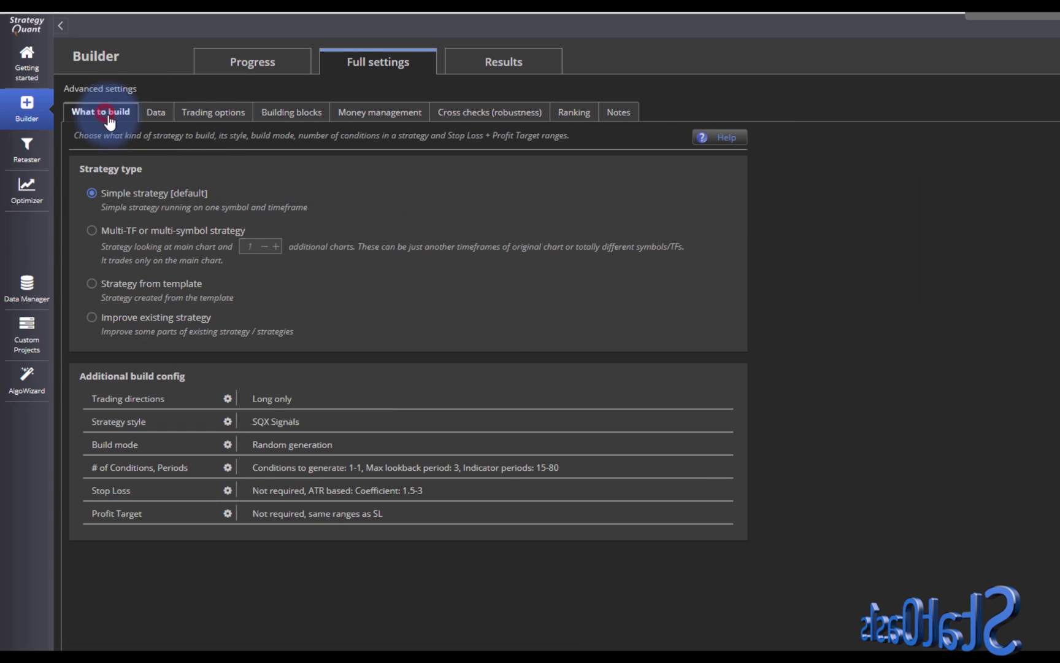
click(228, 399)
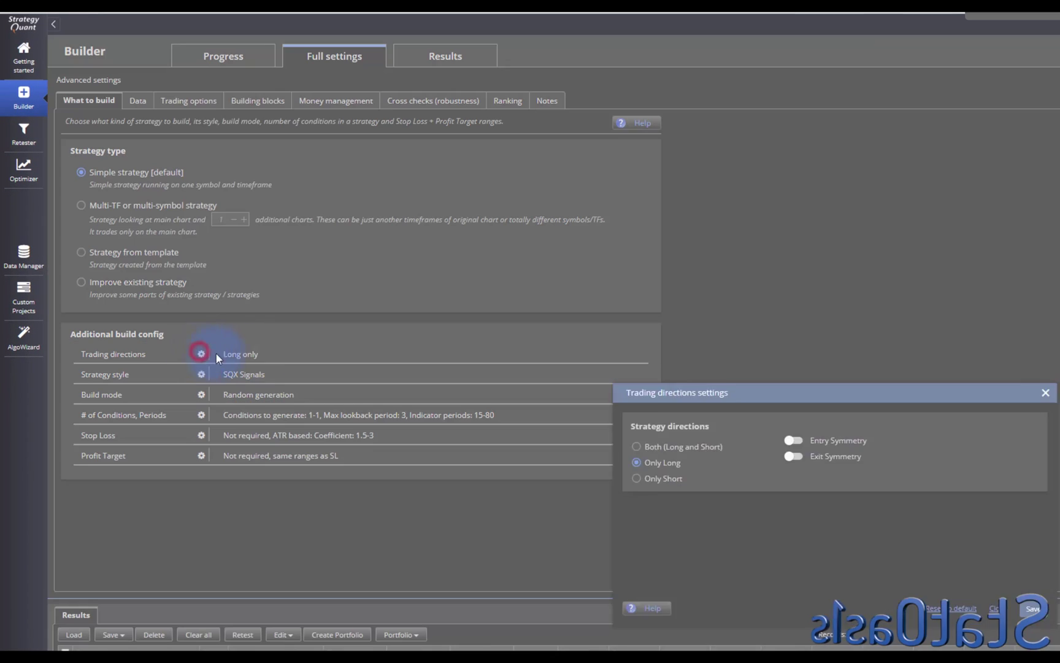
click(1000, 609)
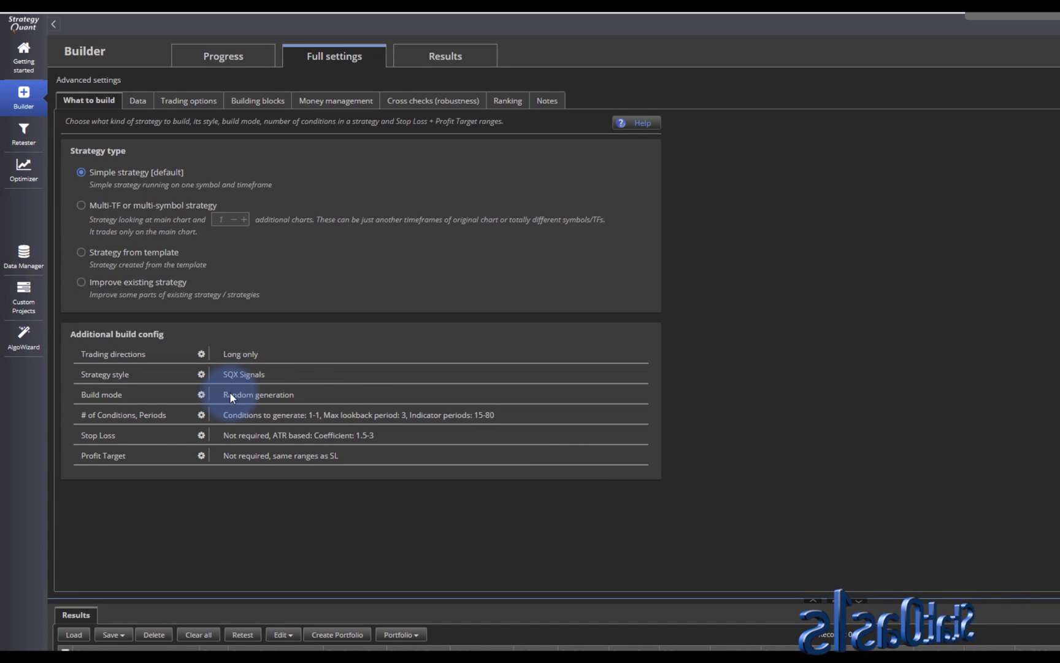
click(202, 415)
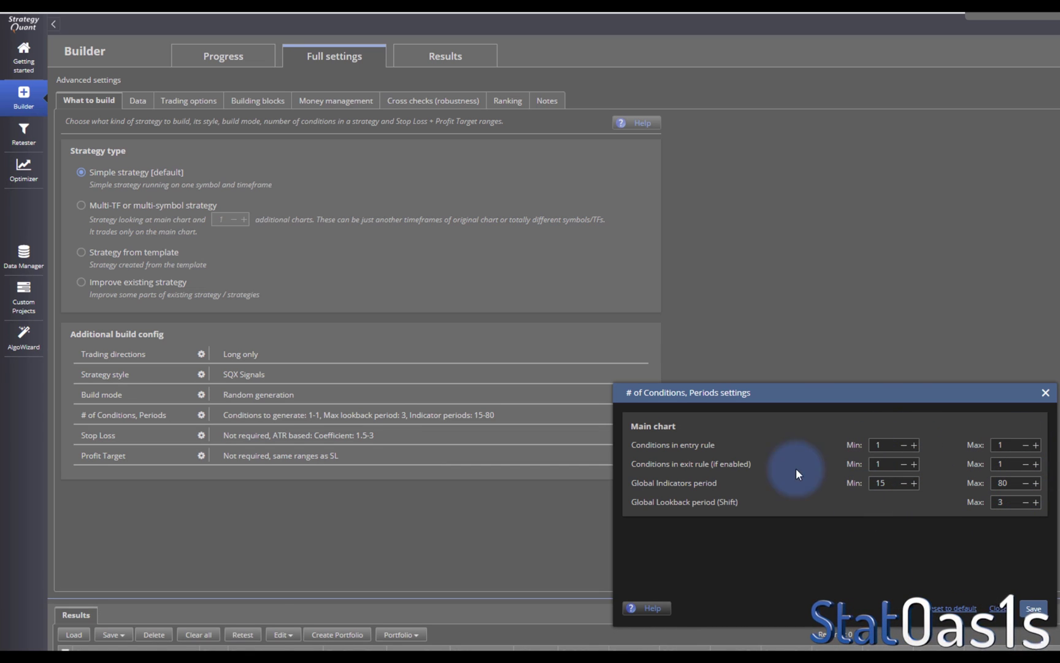
key(Escape)
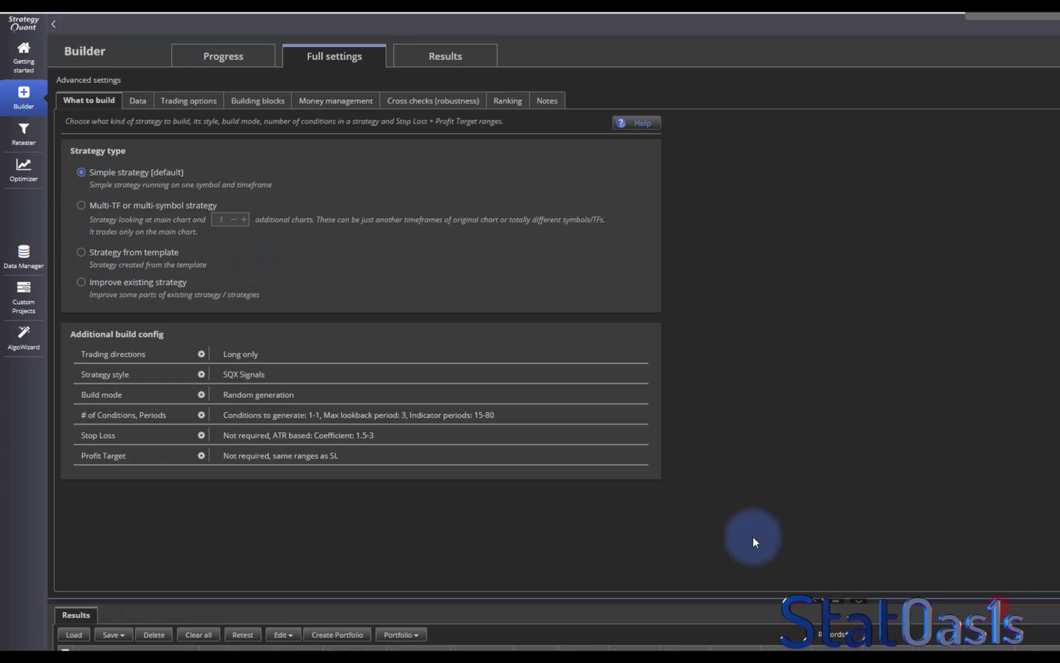
- Try to start the strategy build with PutCallRatio as the only selected entry block
click(224, 62)
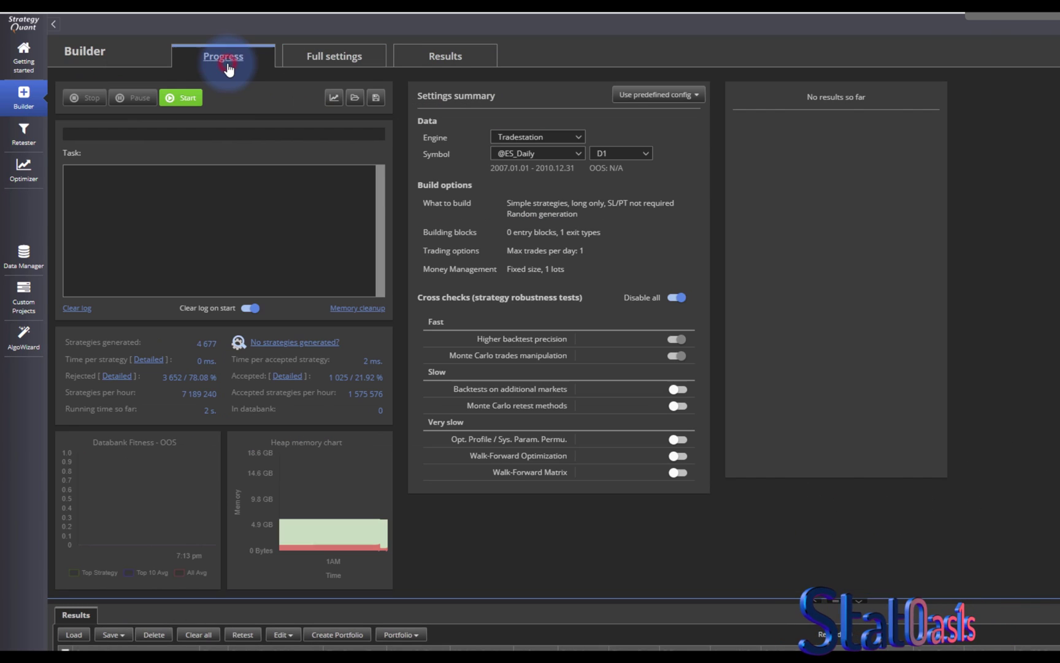
click(184, 98)
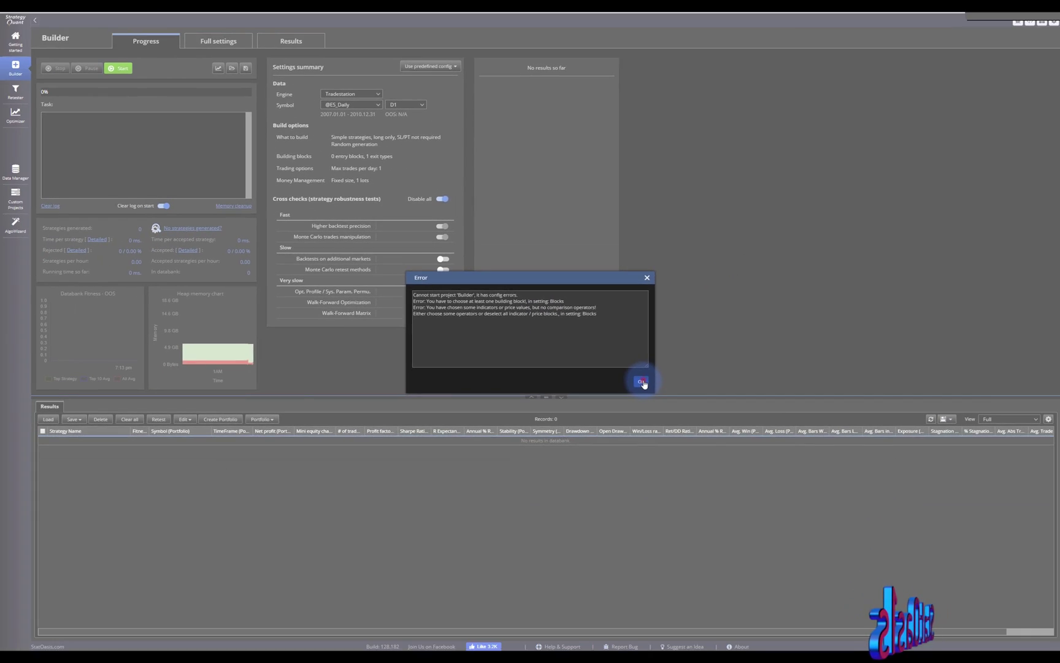
click(752, 431)
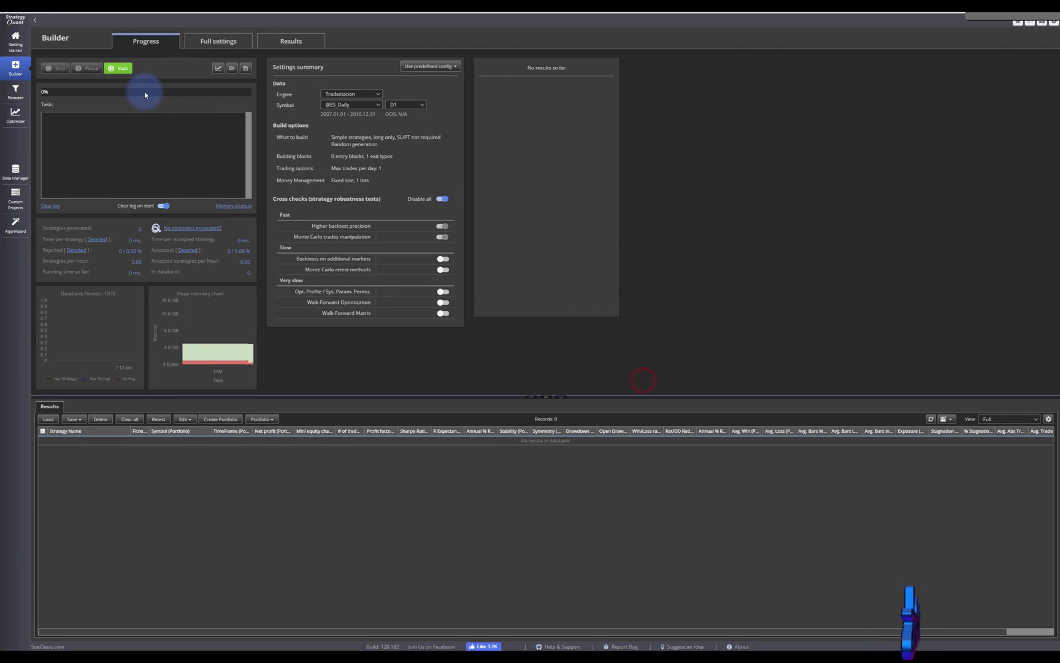
- Enable the operator building blocks Is lower, Is greater, Crosses Above, Crosses Below, Is falling and Is rising
click(216, 40)
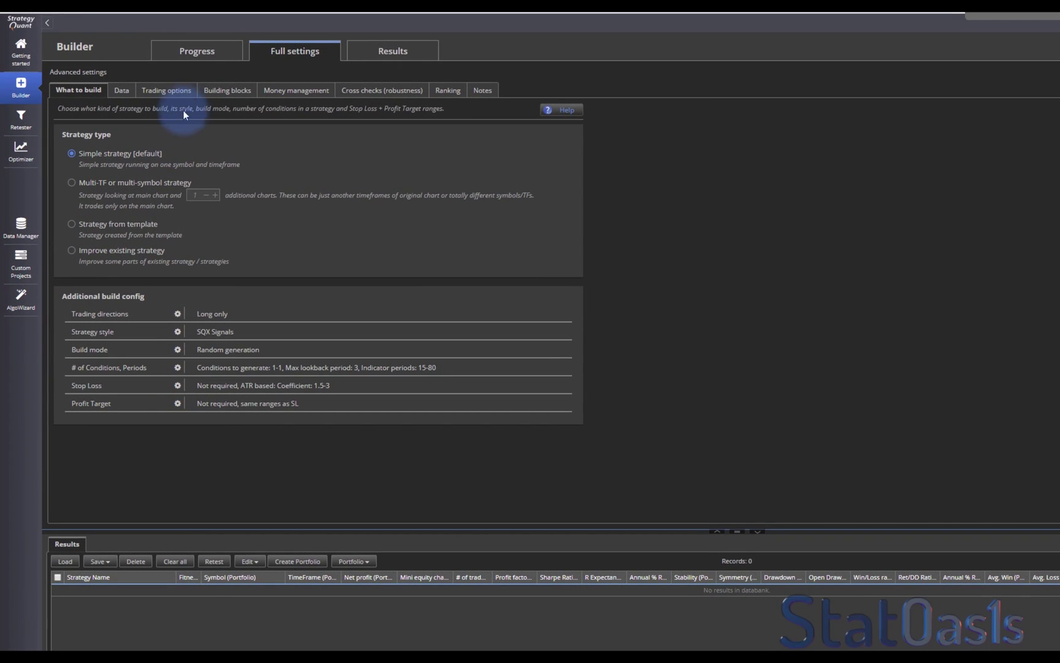
click(210, 93)
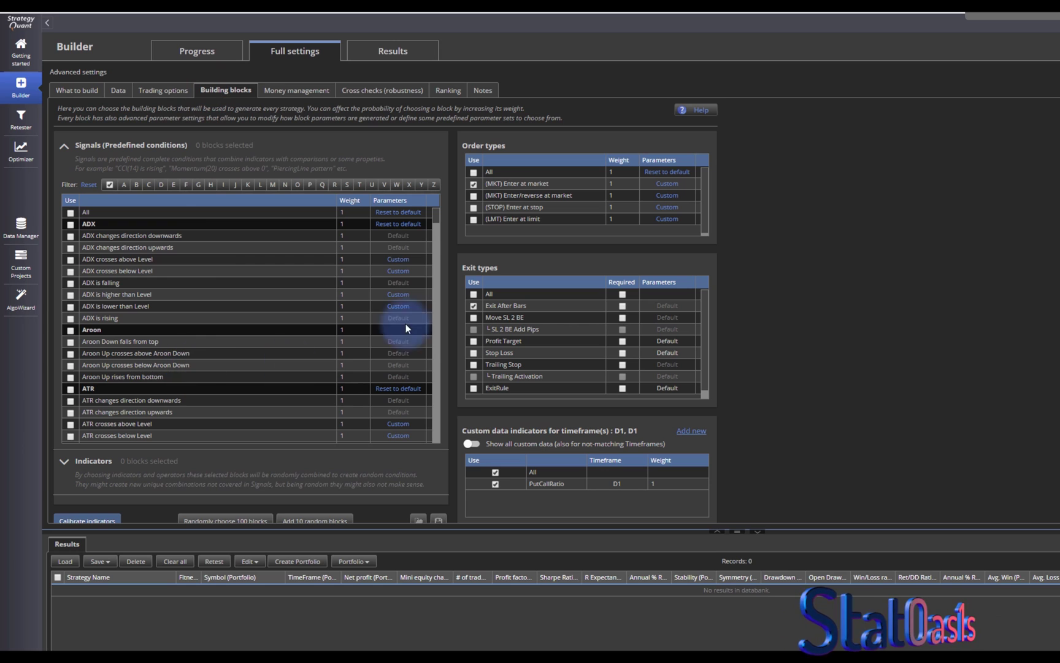
click(110, 145)
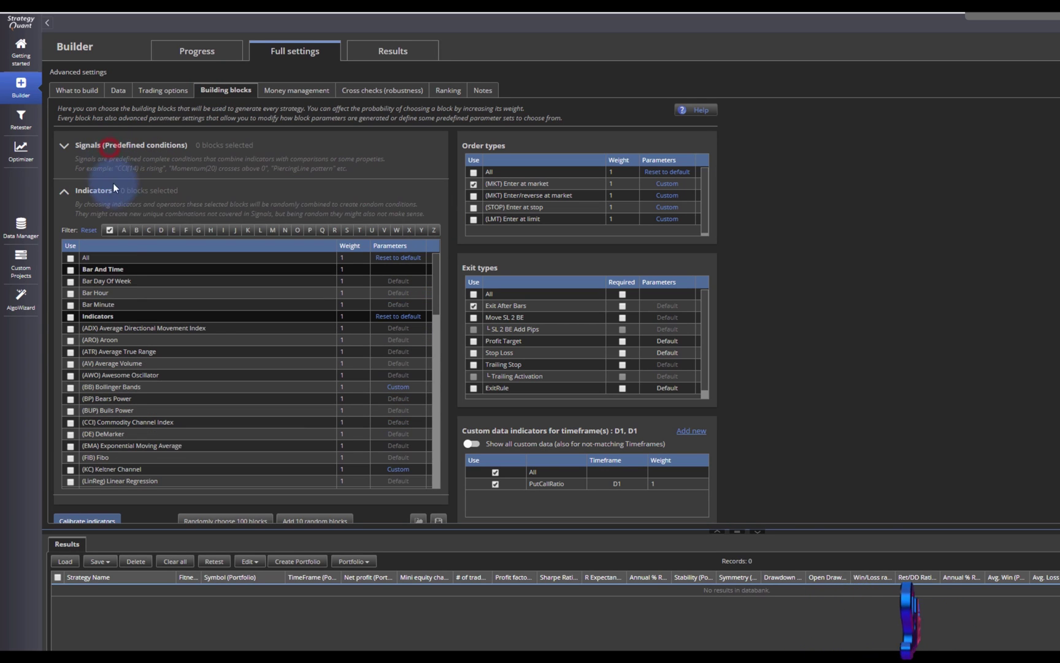
drag(435, 276, 444, 467)
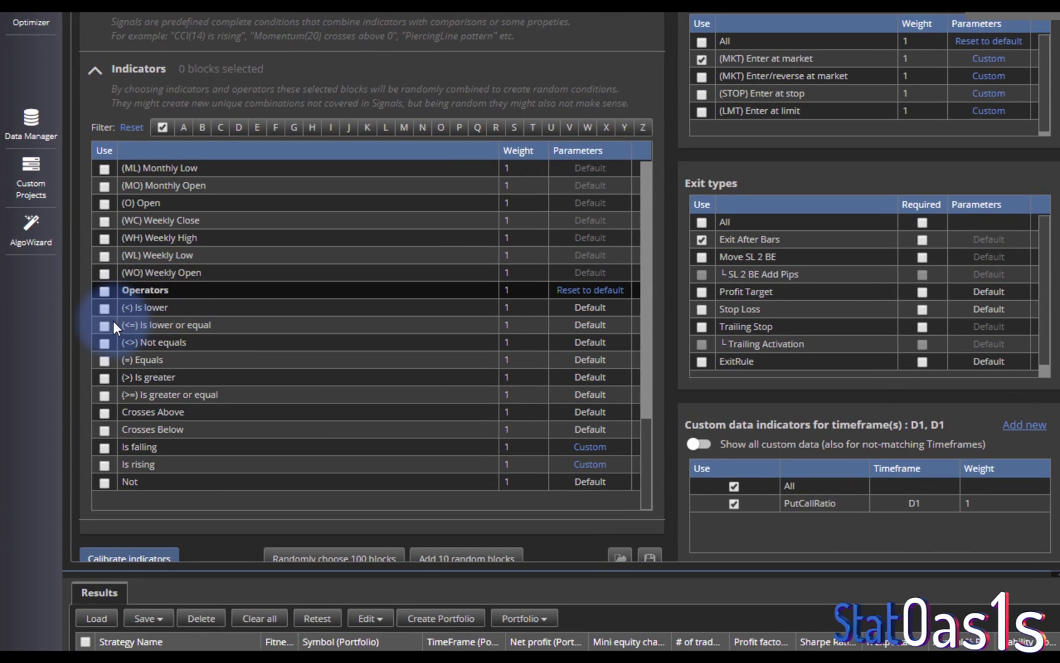
click(103, 308)
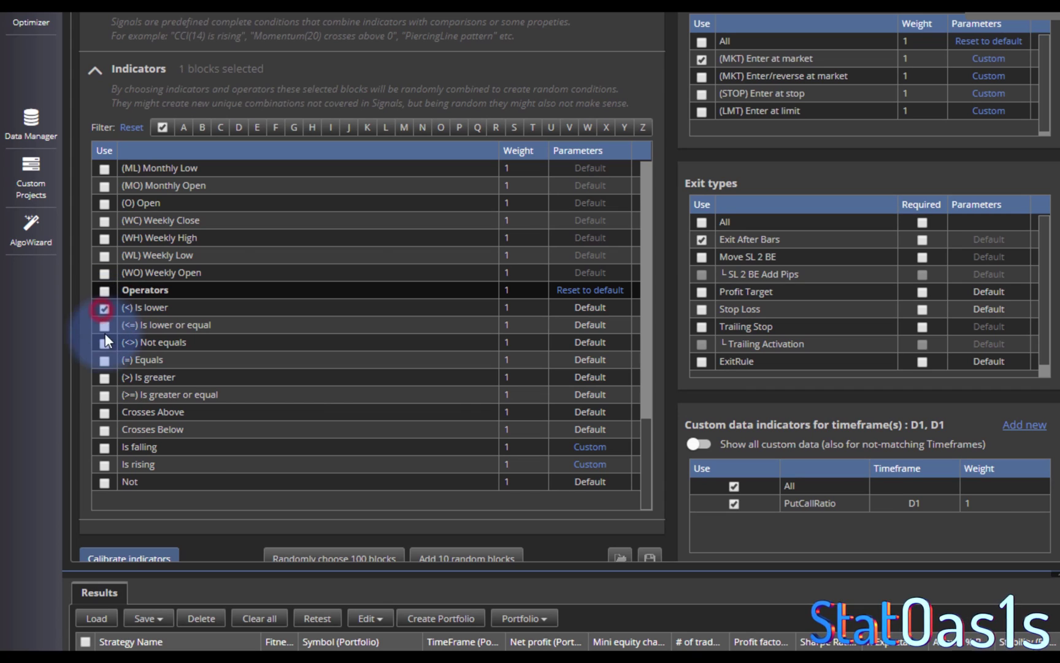
click(103, 377)
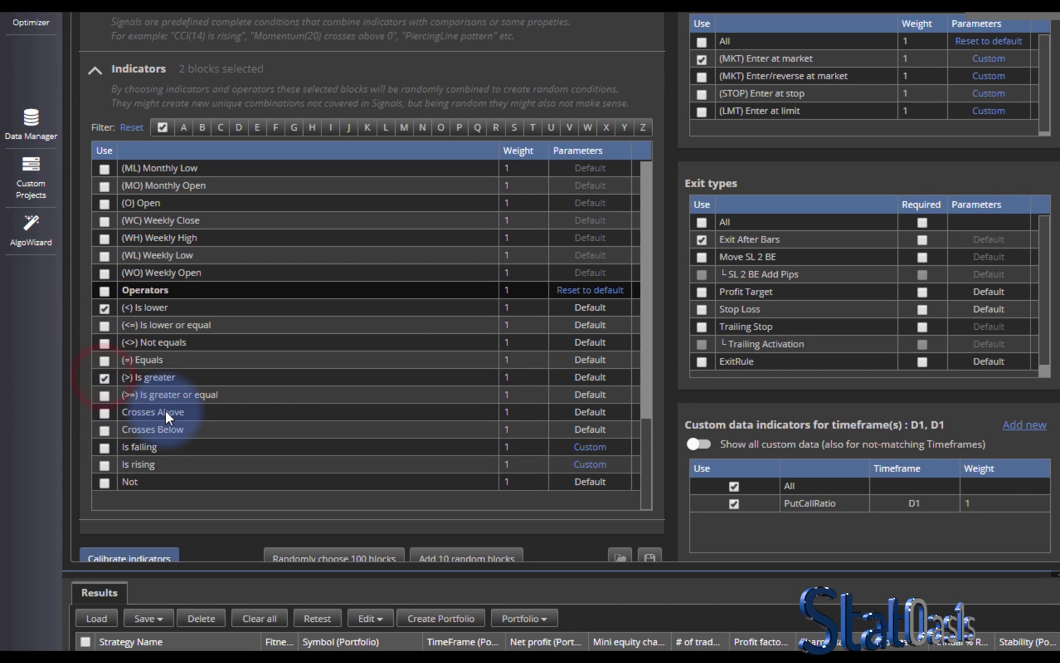
click(103, 413)
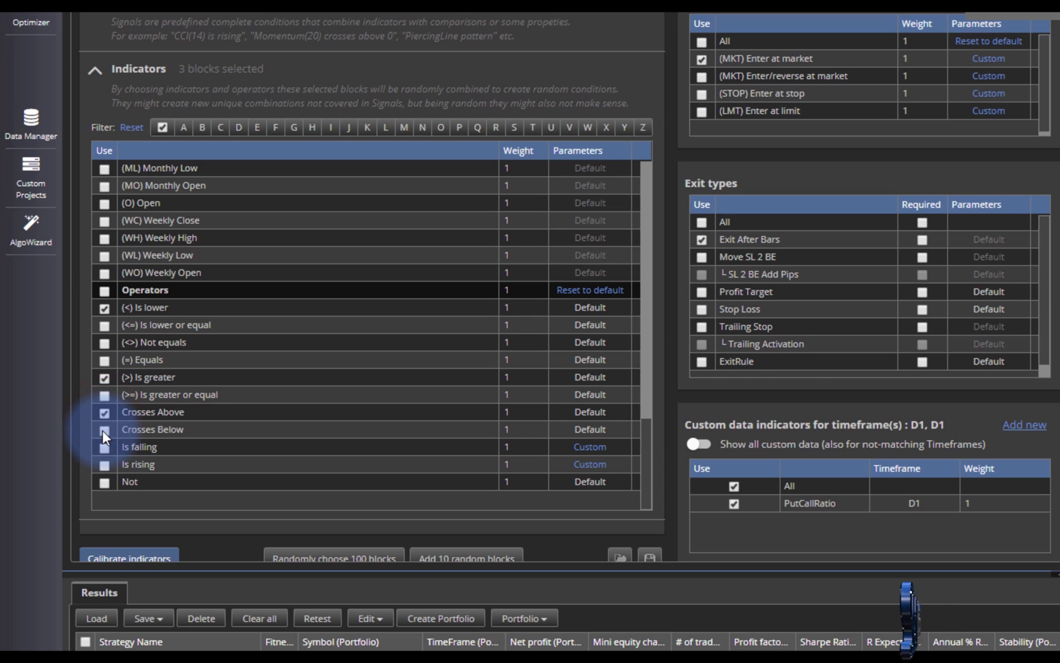
click(104, 430)
click(104, 448)
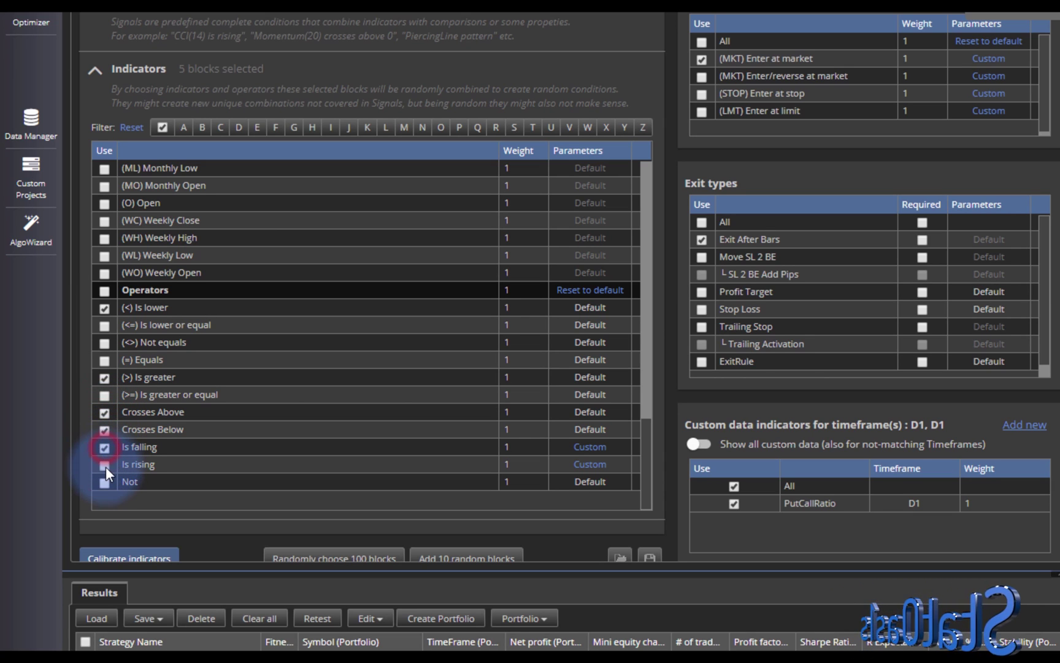
click(104, 465)
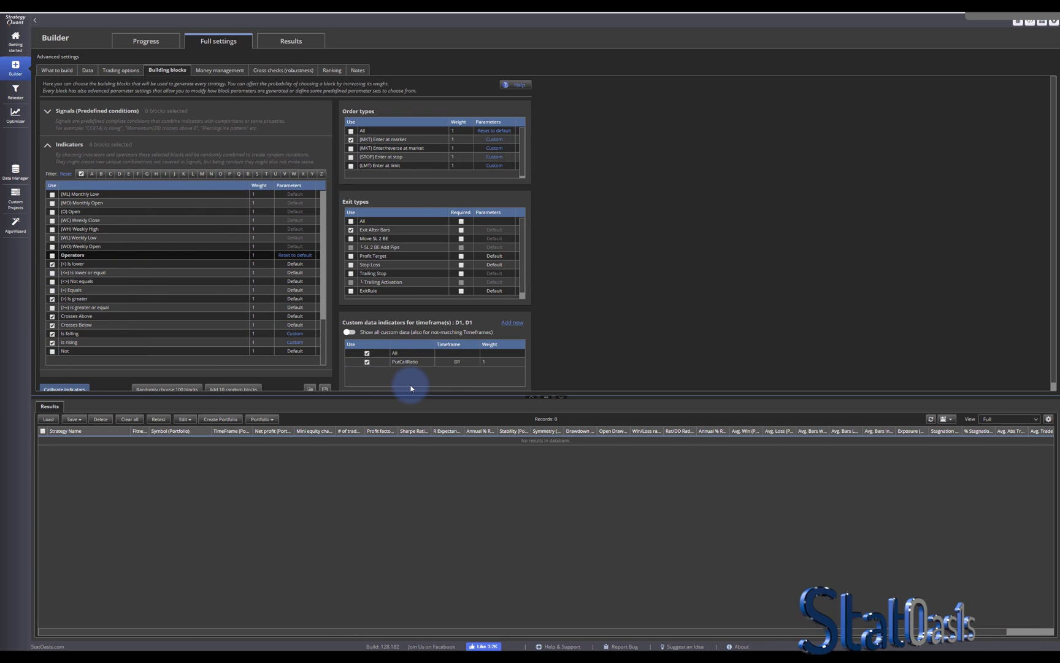
- Run the strategy build with the selected operators and open the pseudo source code of Strategy 0.9
click(142, 42)
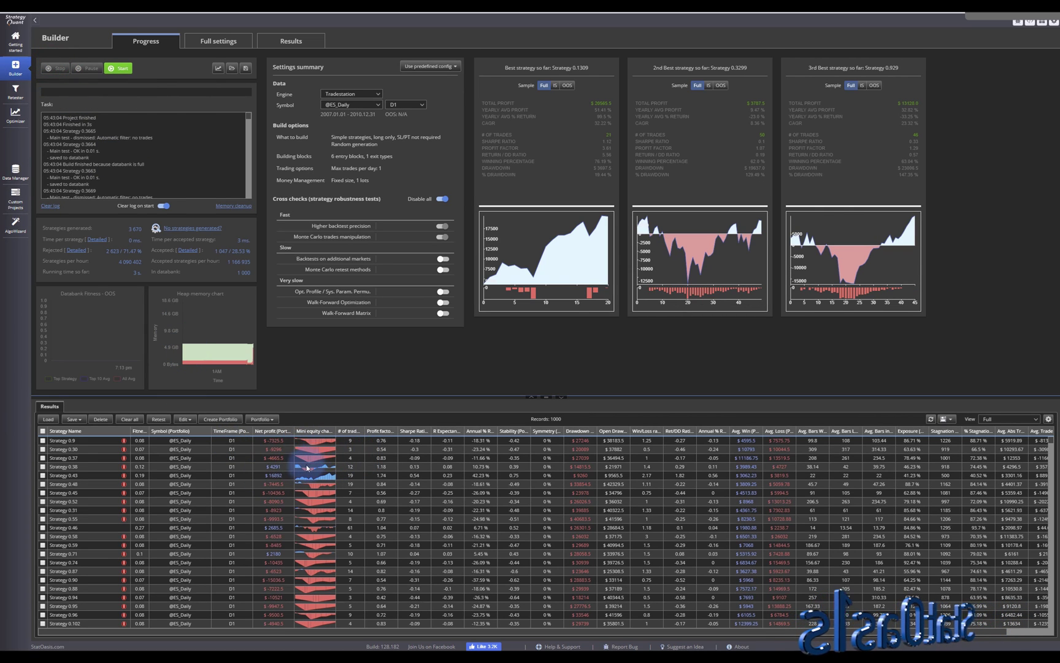
double_click(187, 441)
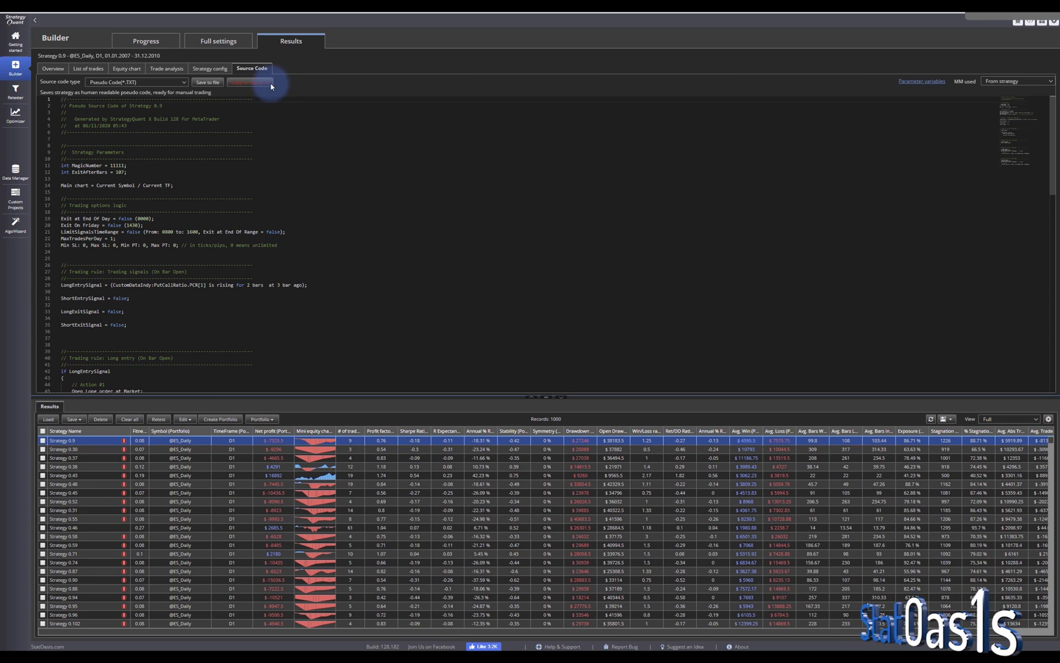
- Review the ranking settings for the databank size, the stop condition and the strategy filters
click(216, 43)
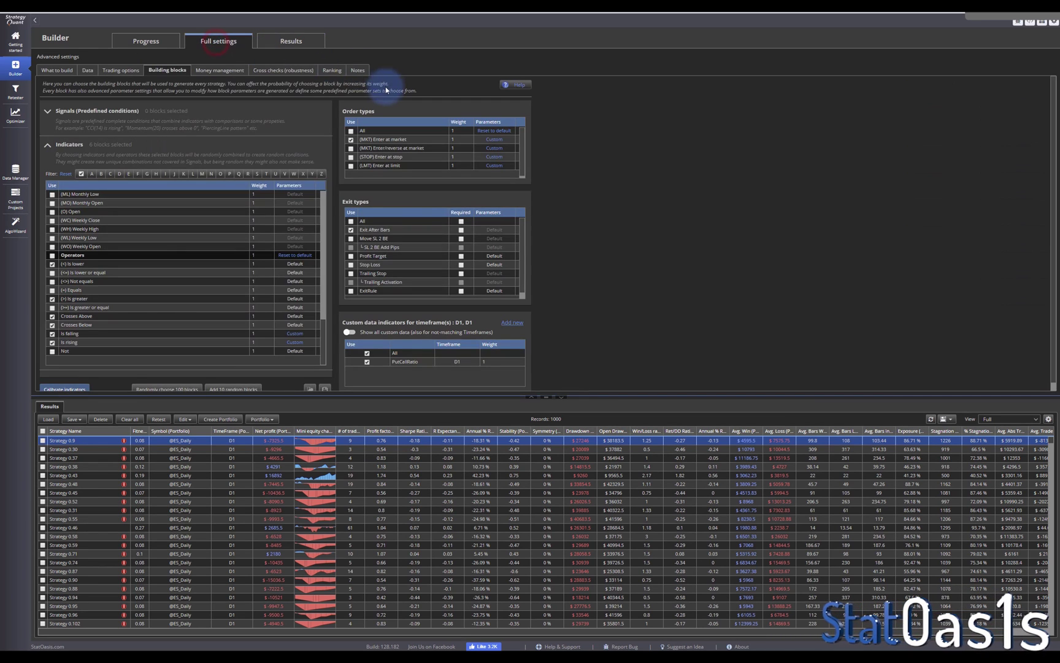
click(333, 71)
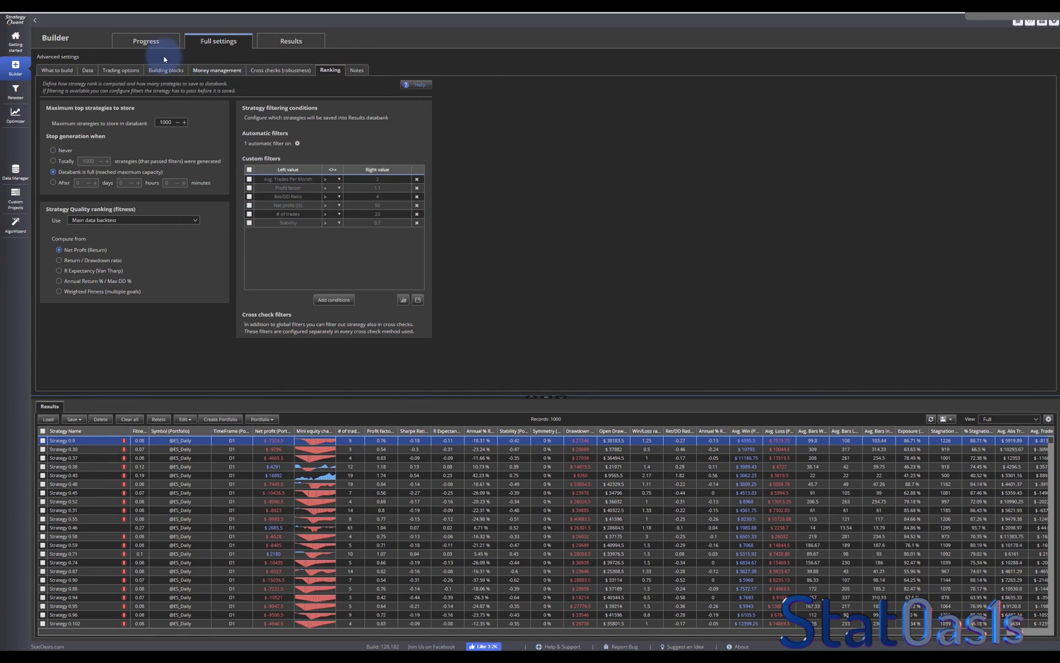
click(141, 41)
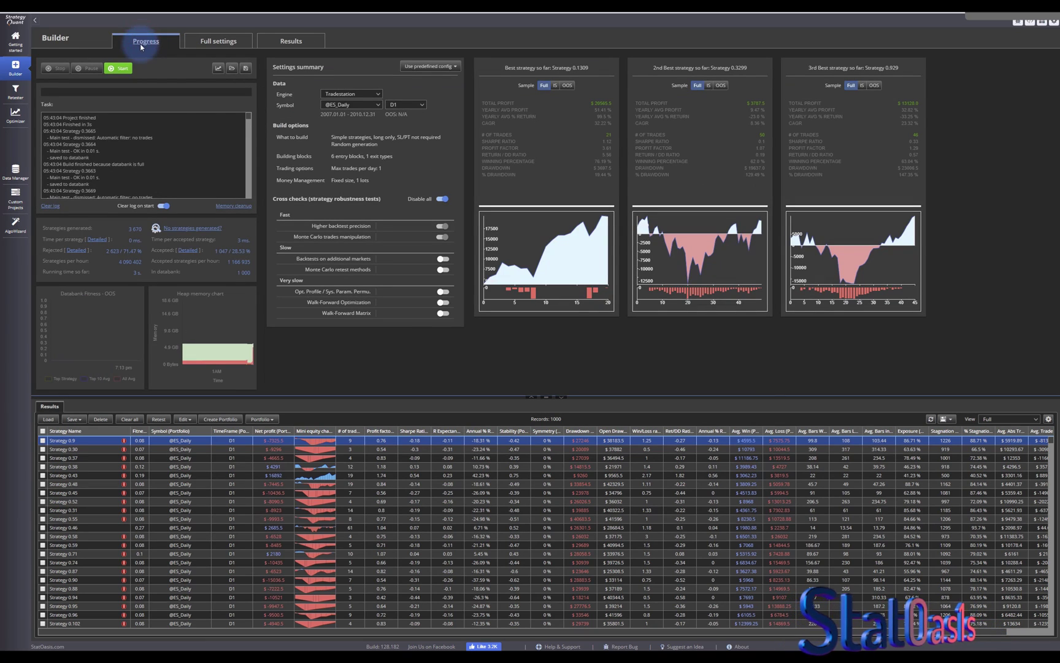
- Examine the long entry signals in the pseudo code of Strategy 0.9 and the strategies listed below it, through Strategy 0.38
click(284, 38)
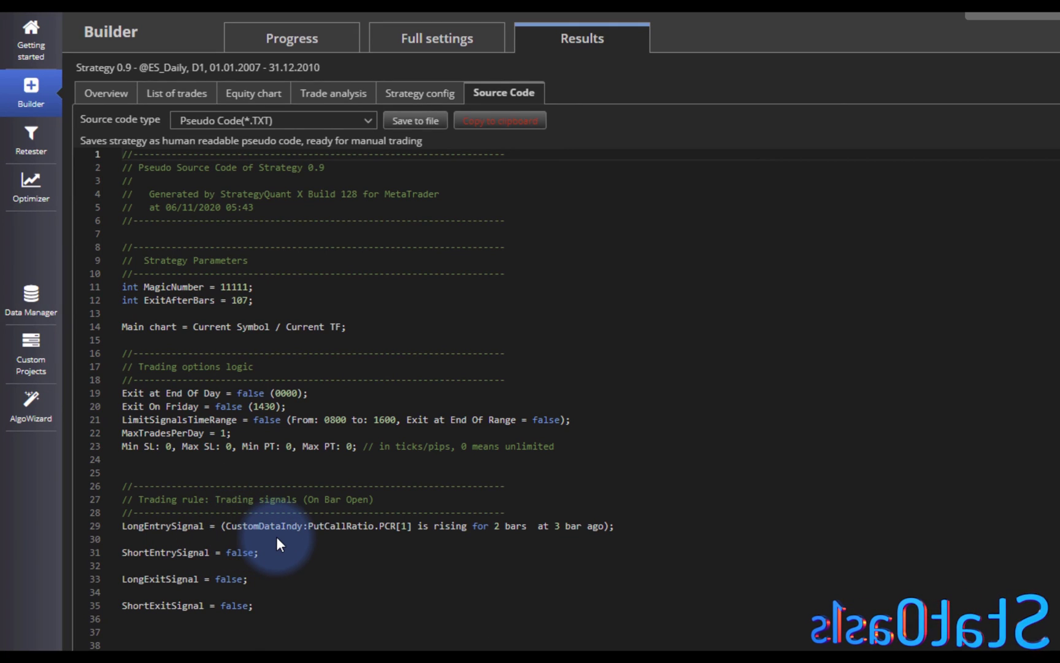
click(297, 528)
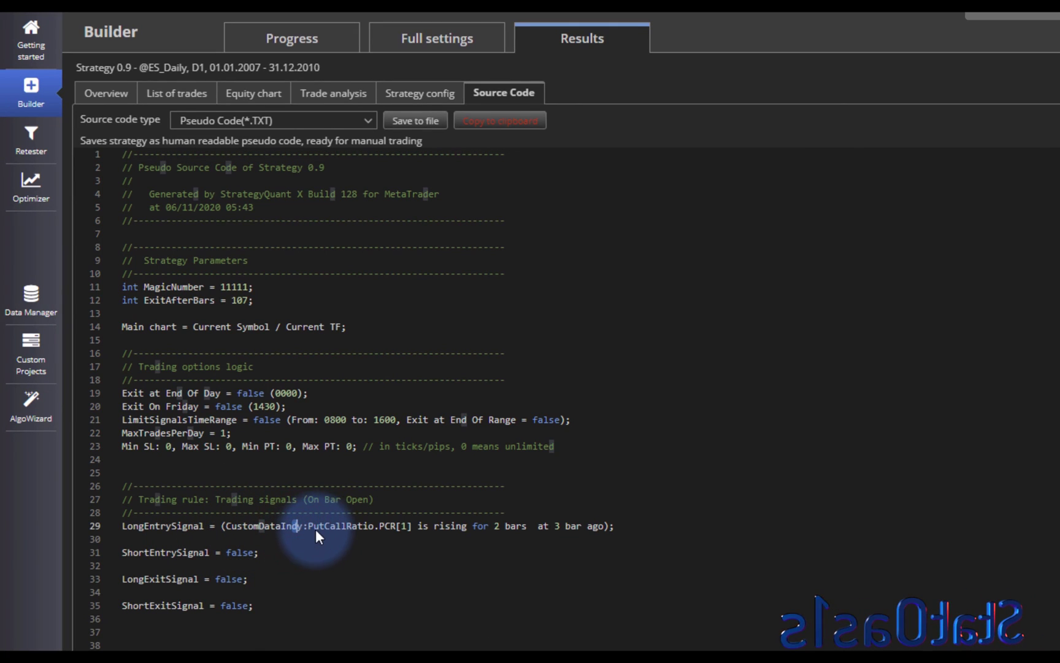
click(404, 526)
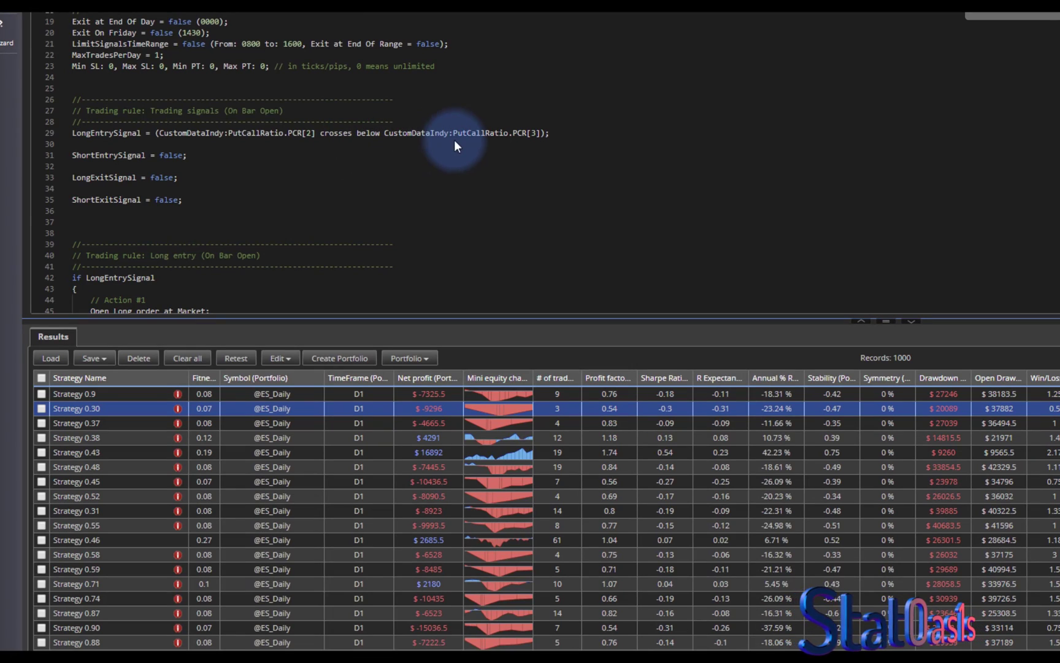
click(282, 421)
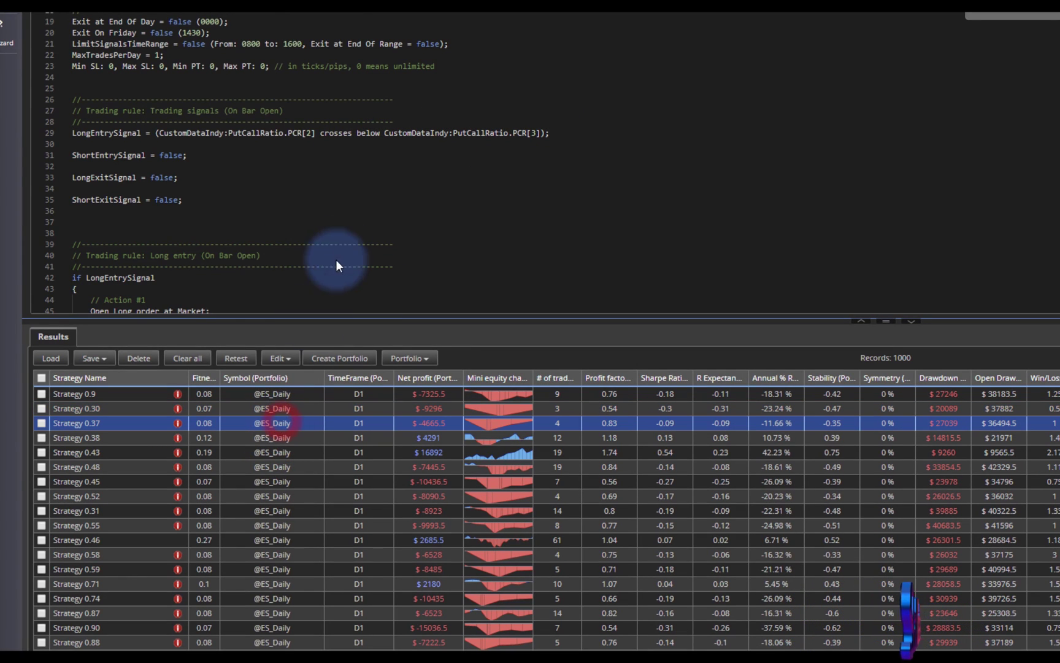
click(262, 436)
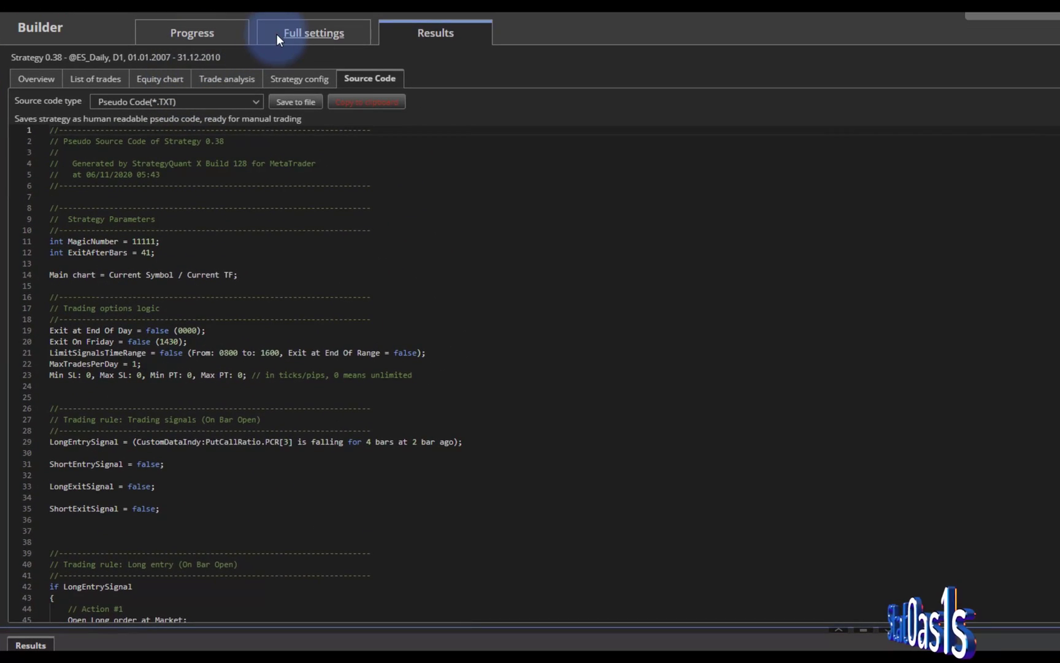
- Add the ADX (Average Directional Movement Index) indicator to the enabled building blocks
click(276, 35)
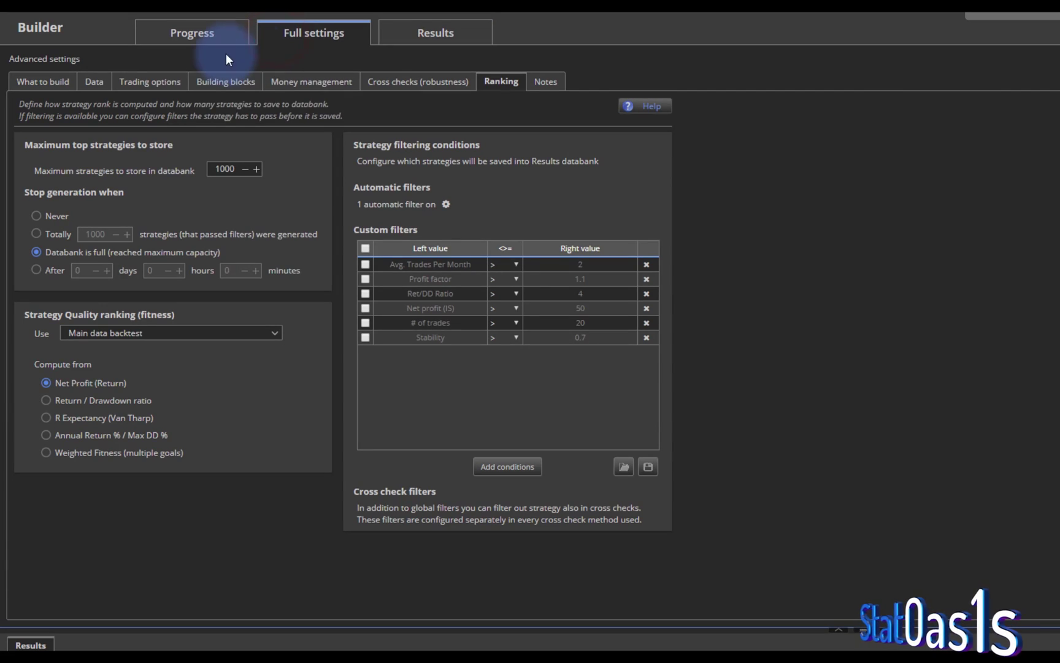
click(219, 81)
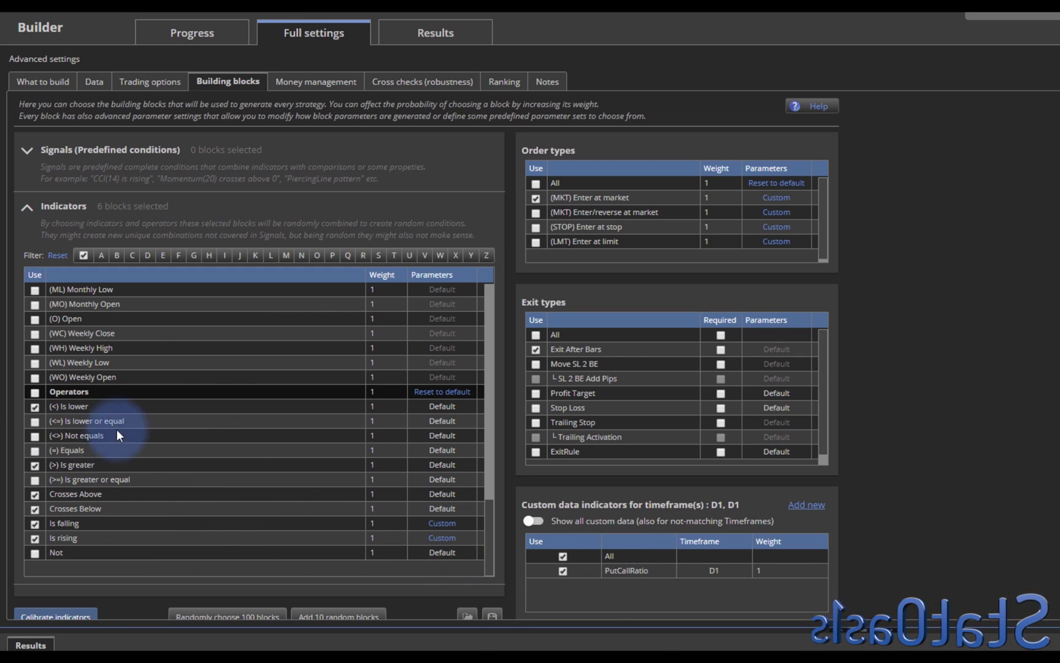
drag(490, 541, 488, 314)
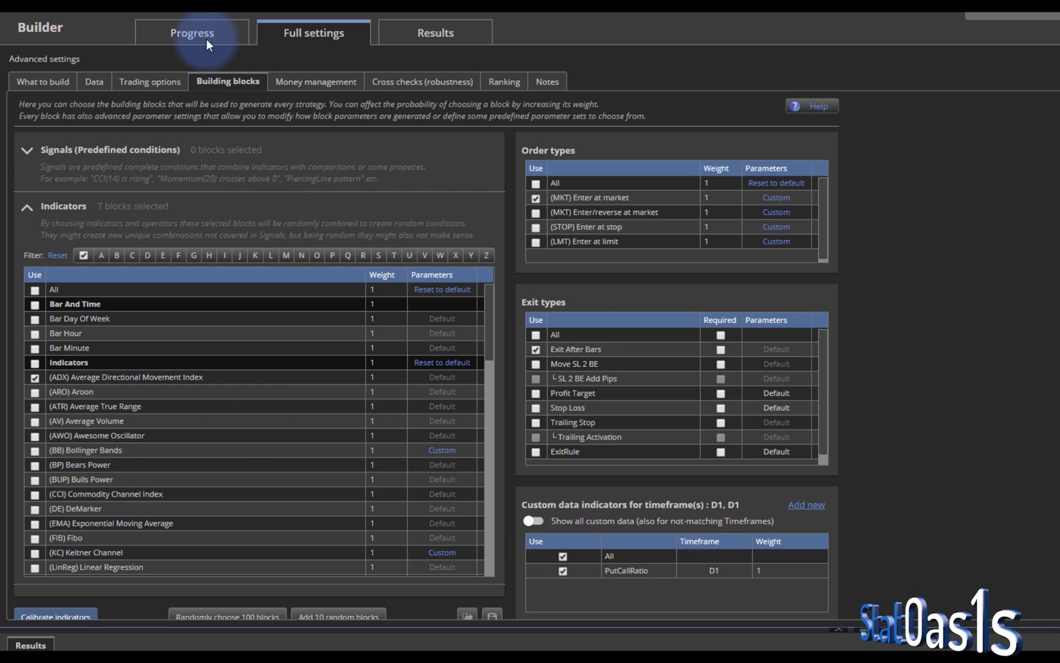
- Clear all reports from the results databank and run the strategy build again with ADX included
click(176, 649)
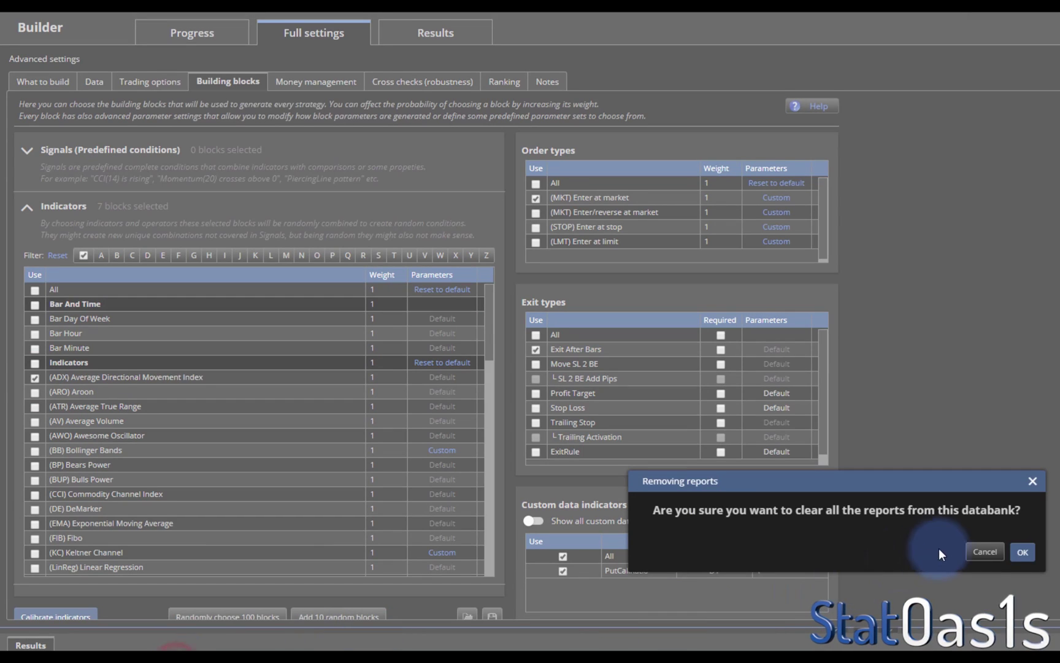
click(1023, 550)
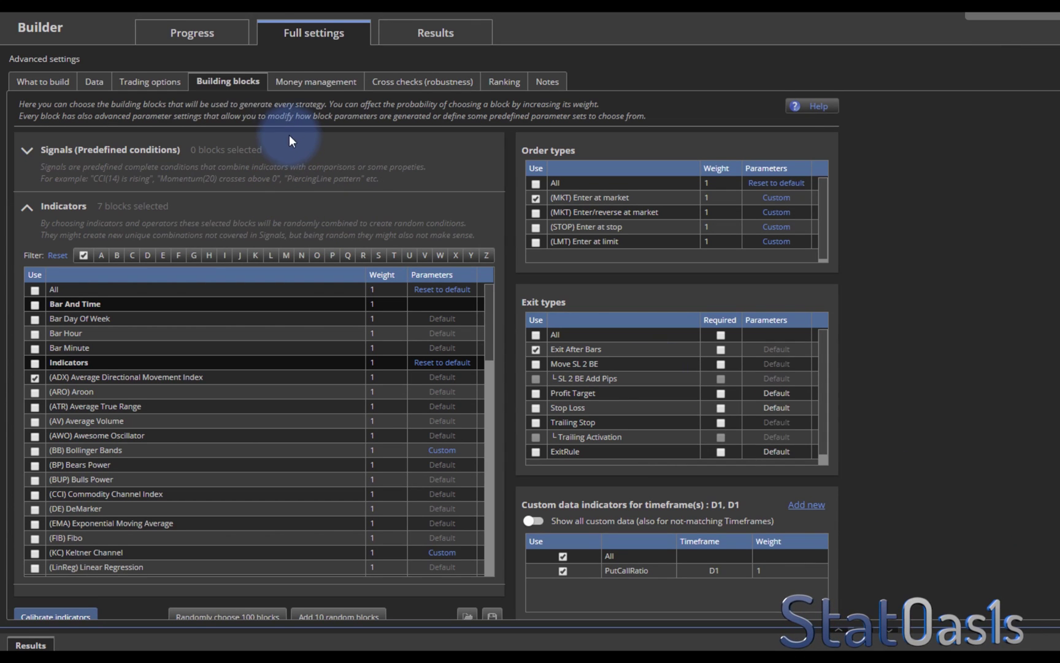
click(196, 33)
click(139, 79)
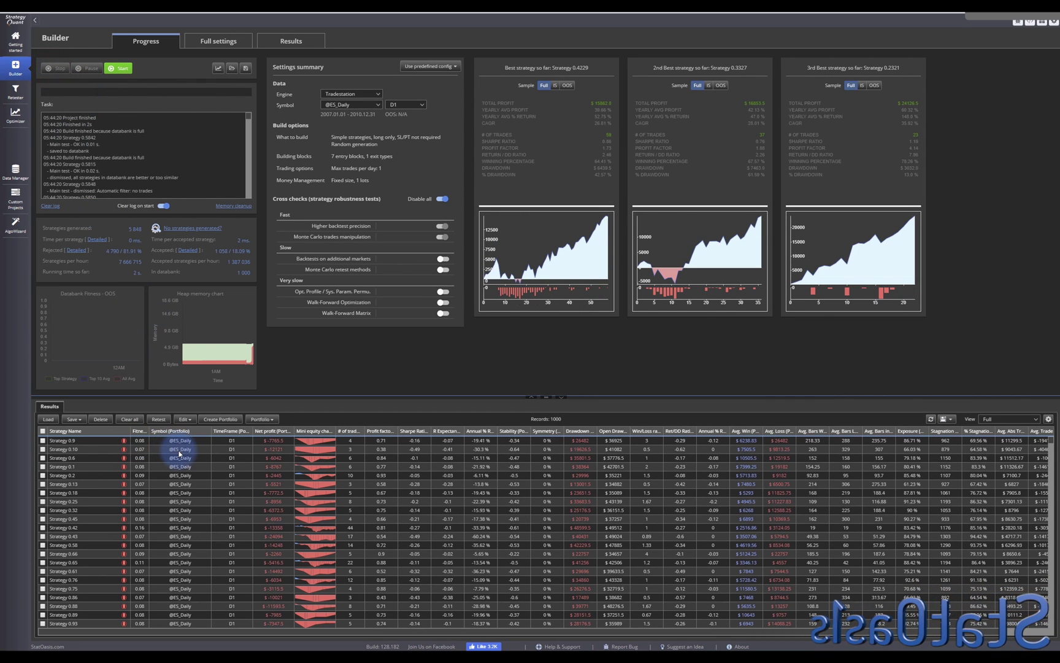
- Examine the long entry signals of several new strategies, from Strategy 0.10 to Strategy 0.61, for PutCallRatio and ADX conditions
double_click(146, 448)
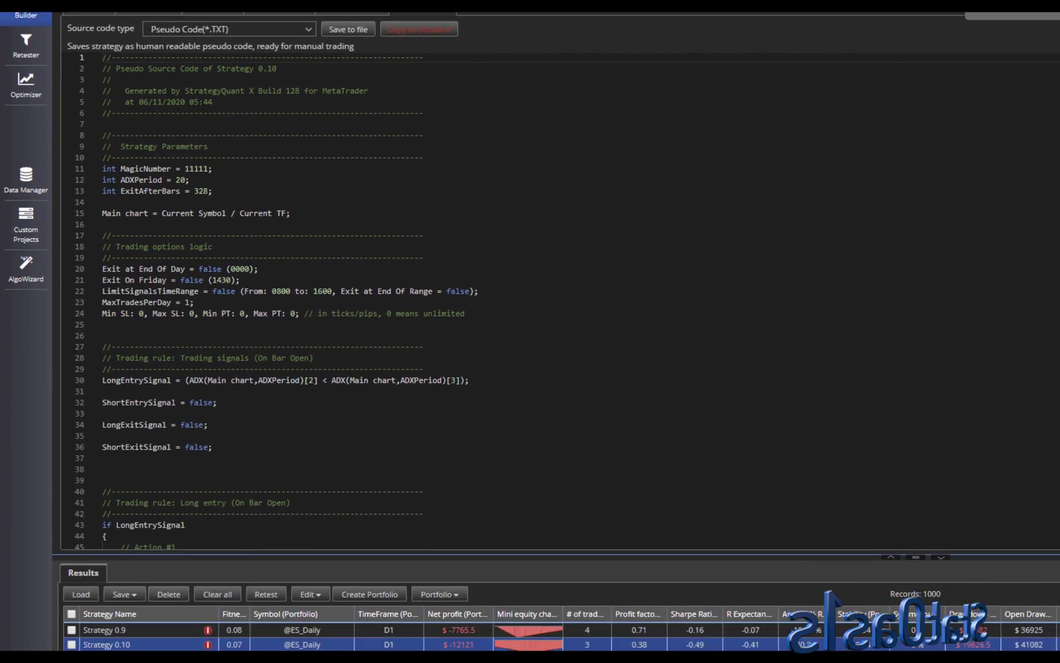
click(317, 409)
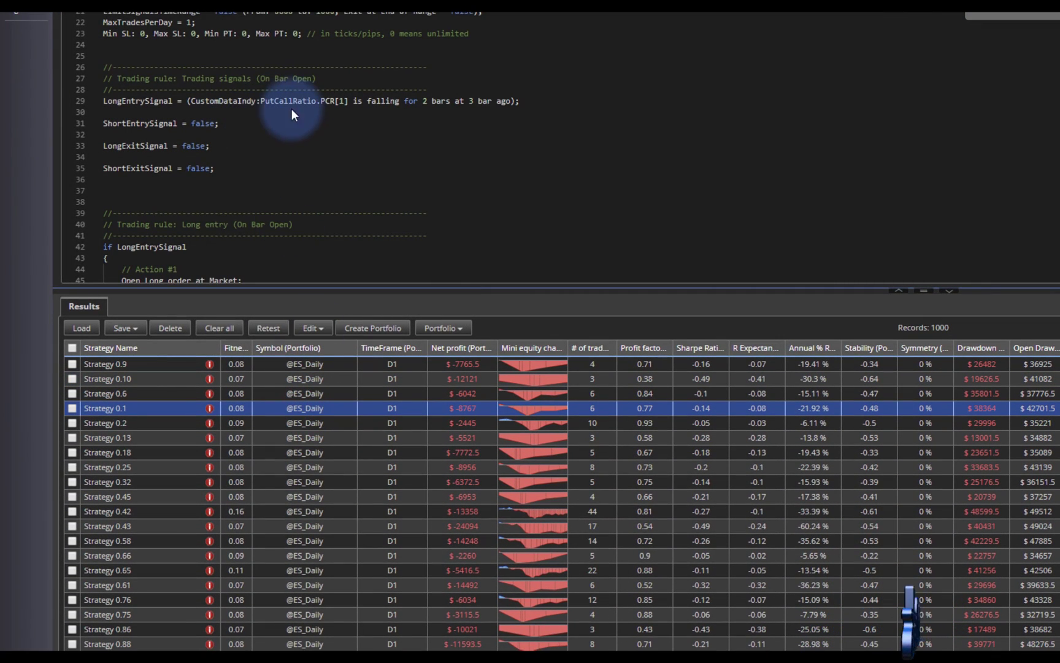
click(332, 452)
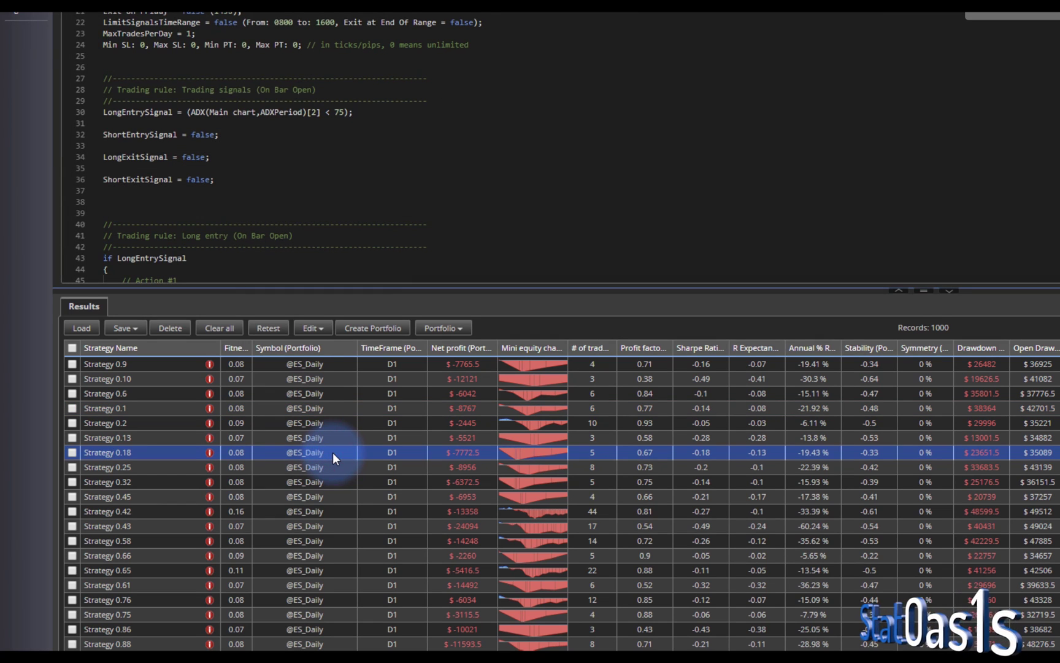
click(331, 495)
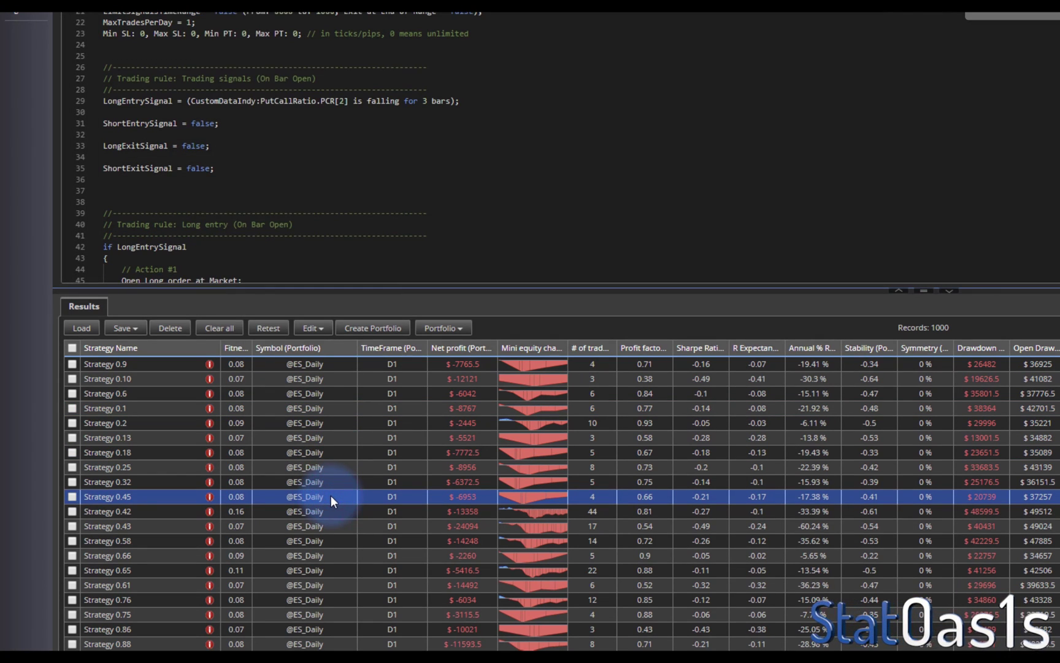
click(330, 539)
click(337, 556)
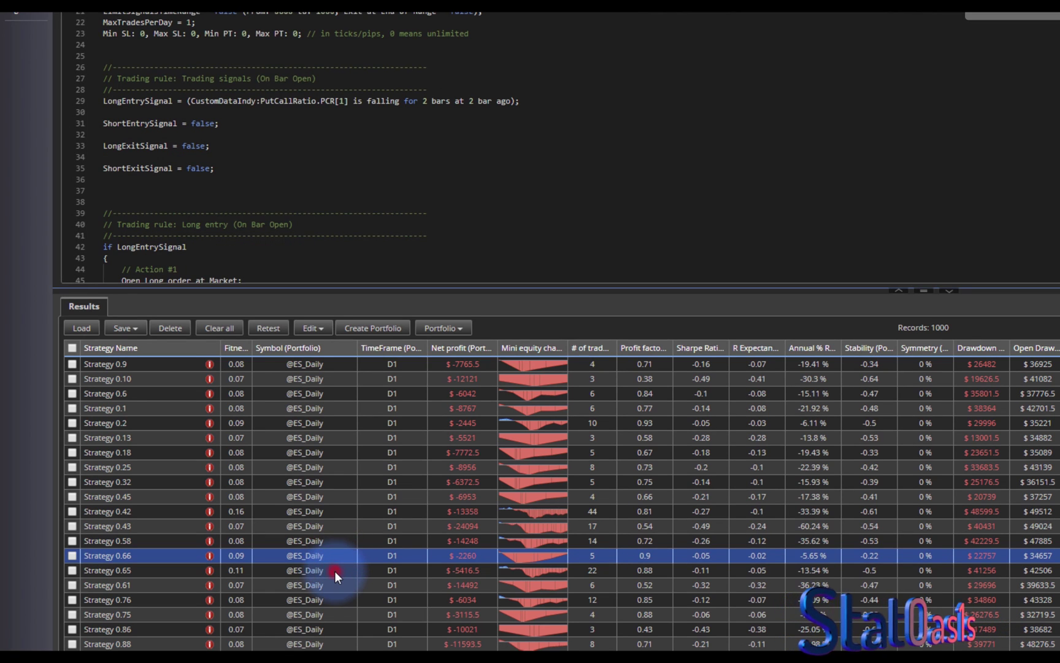
click(335, 571)
click(333, 581)
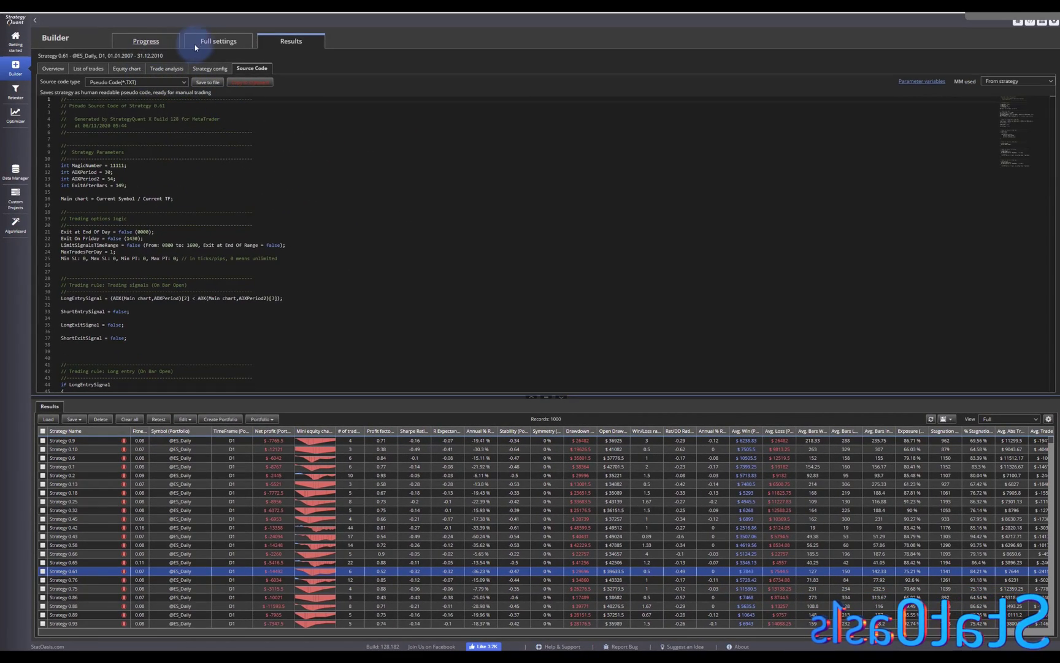
- Clear all reports from the results databank after checking the building blocks, and return to the build progress view
click(201, 42)
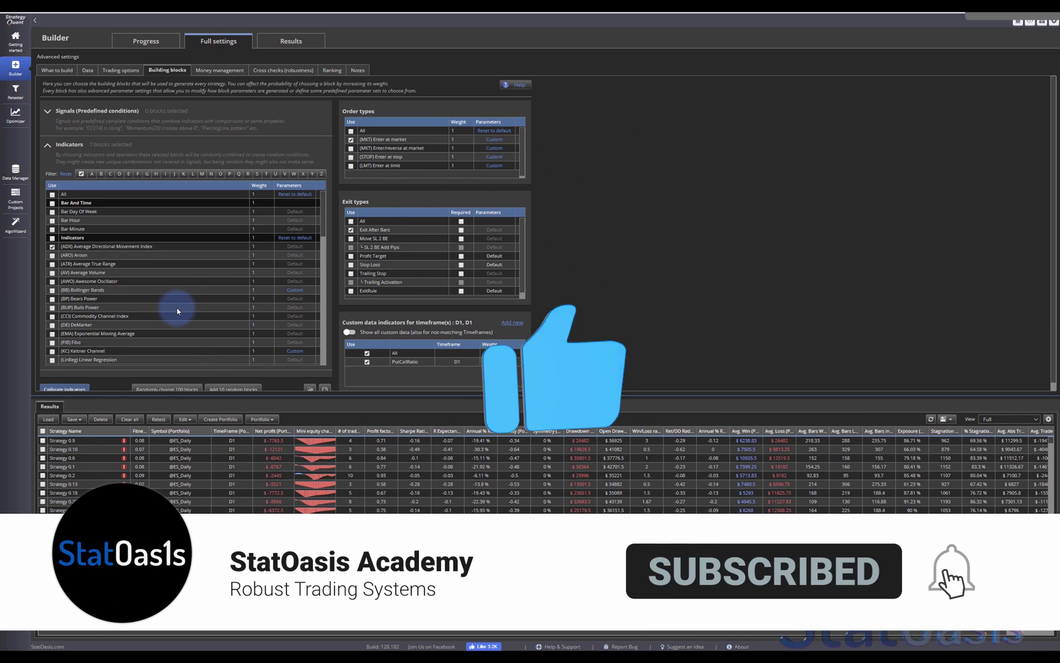
click(127, 421)
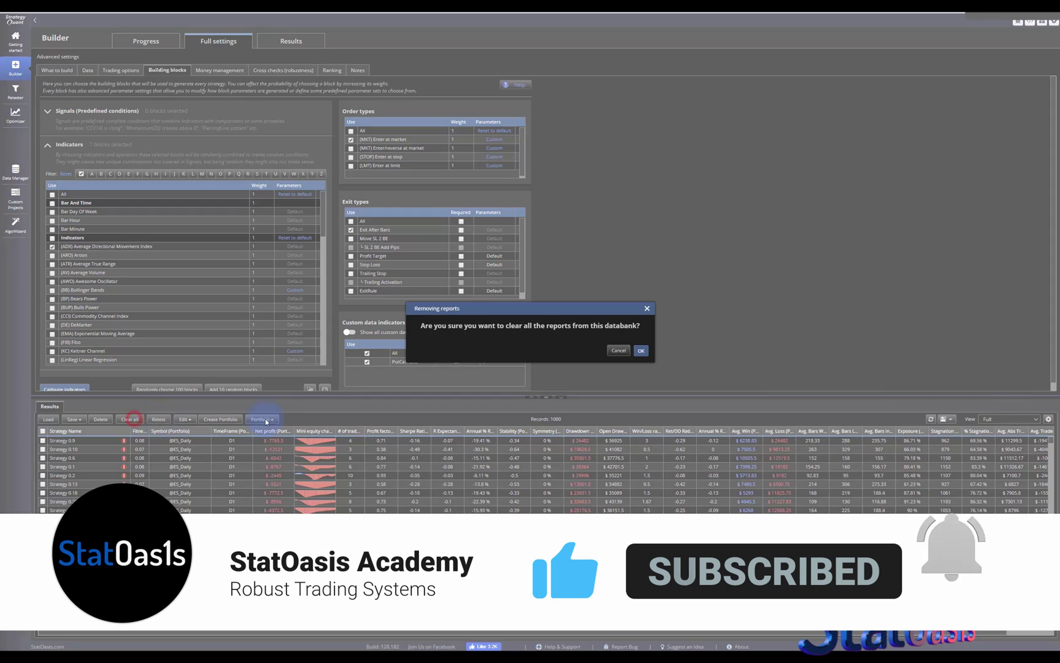
click(635, 348)
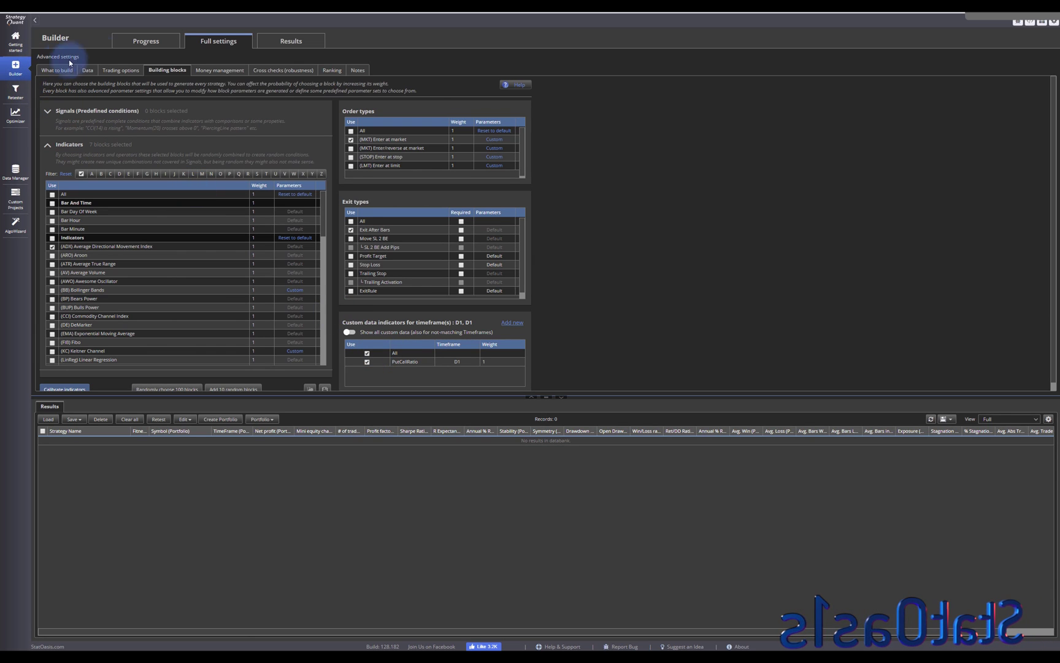
click(146, 43)
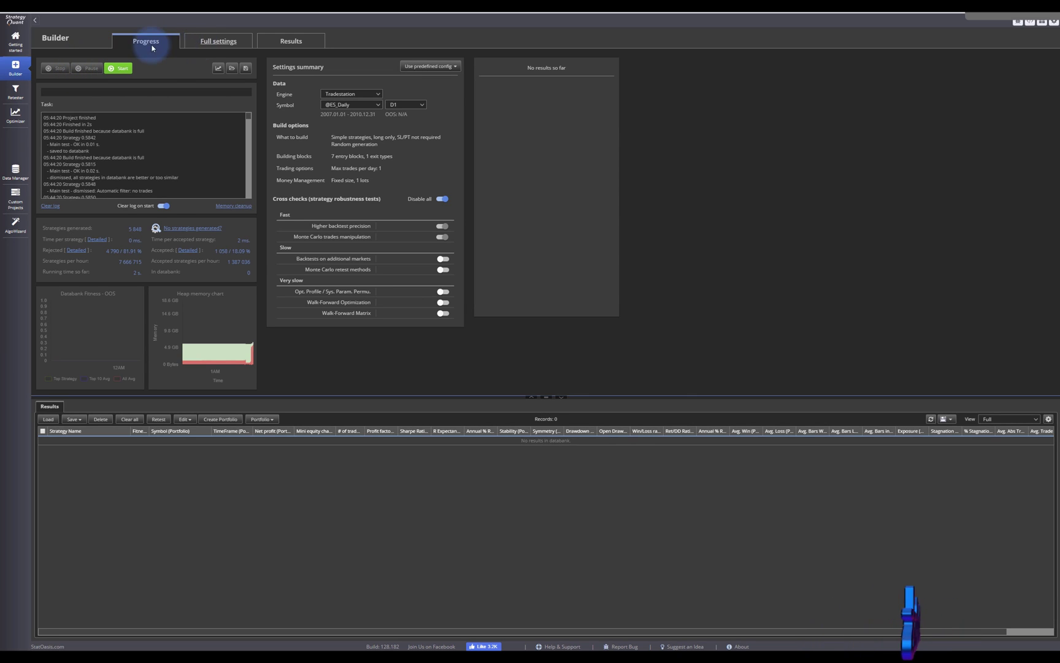
- Set the strategy type to multi-TF or multi-symbol with 1 additional chart, and check the building blocks
click(191, 42)
click(57, 69)
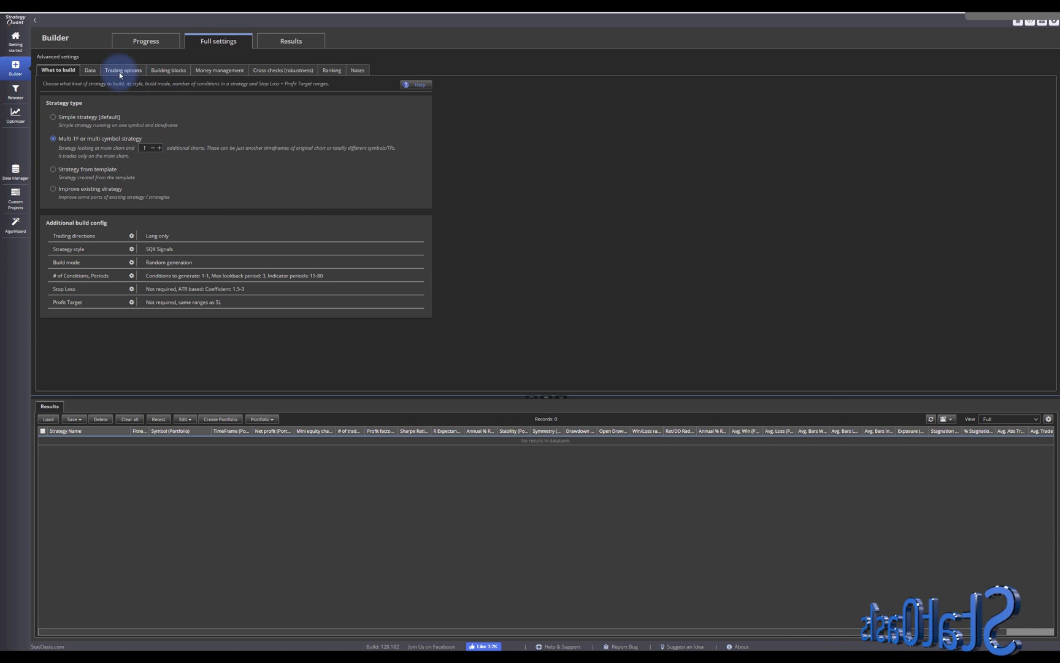
click(170, 71)
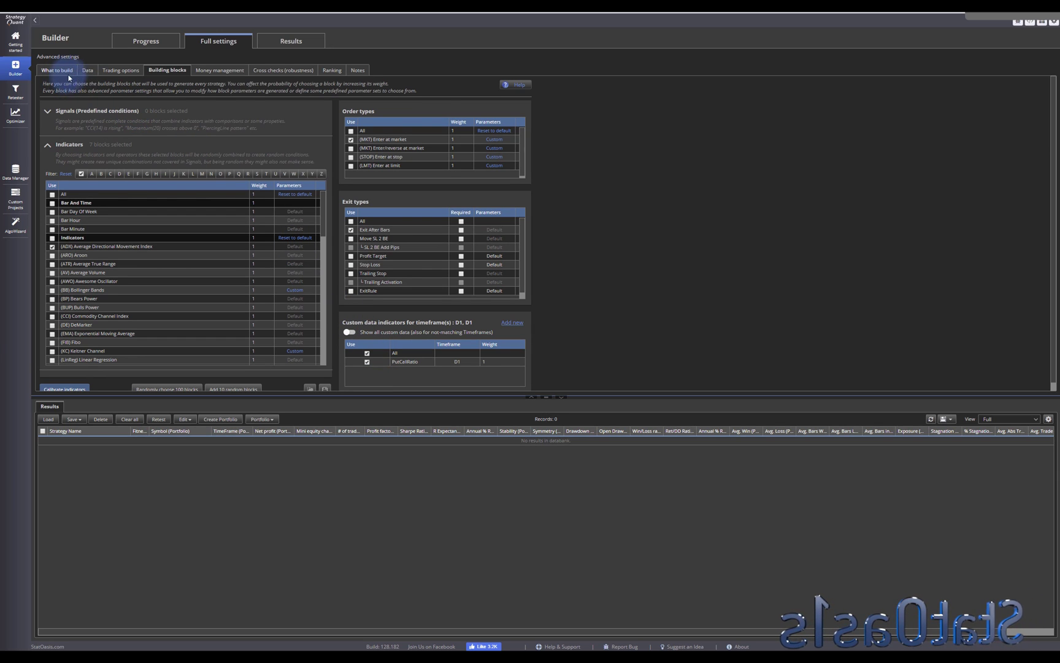
- Review the PutCallRatio instrument's specification in the Data Manager, then save and close it
click(16, 171)
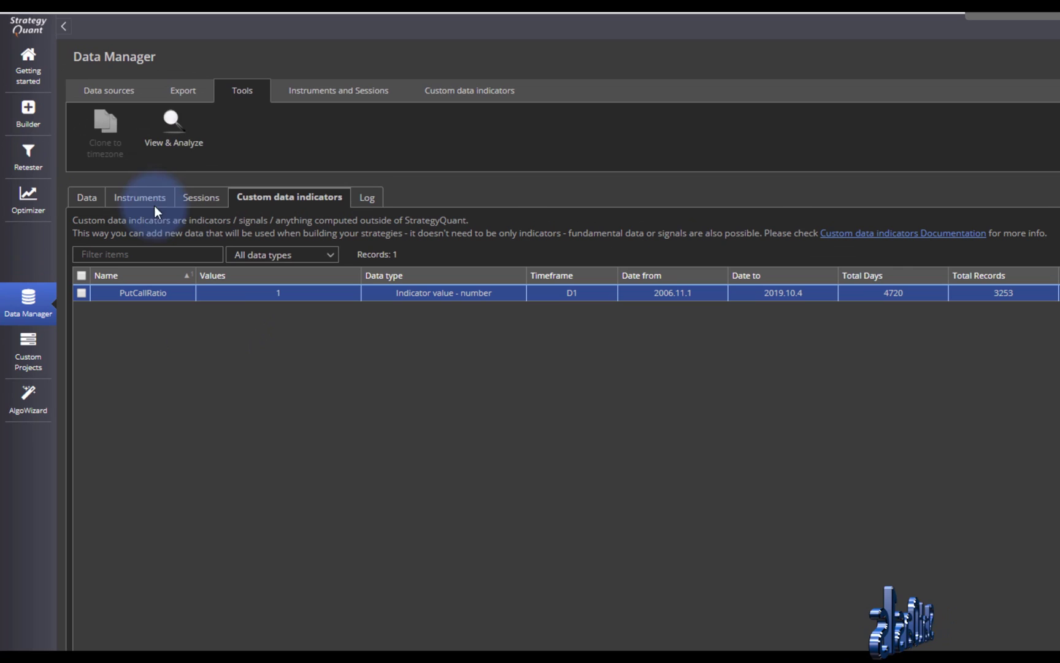
click(125, 93)
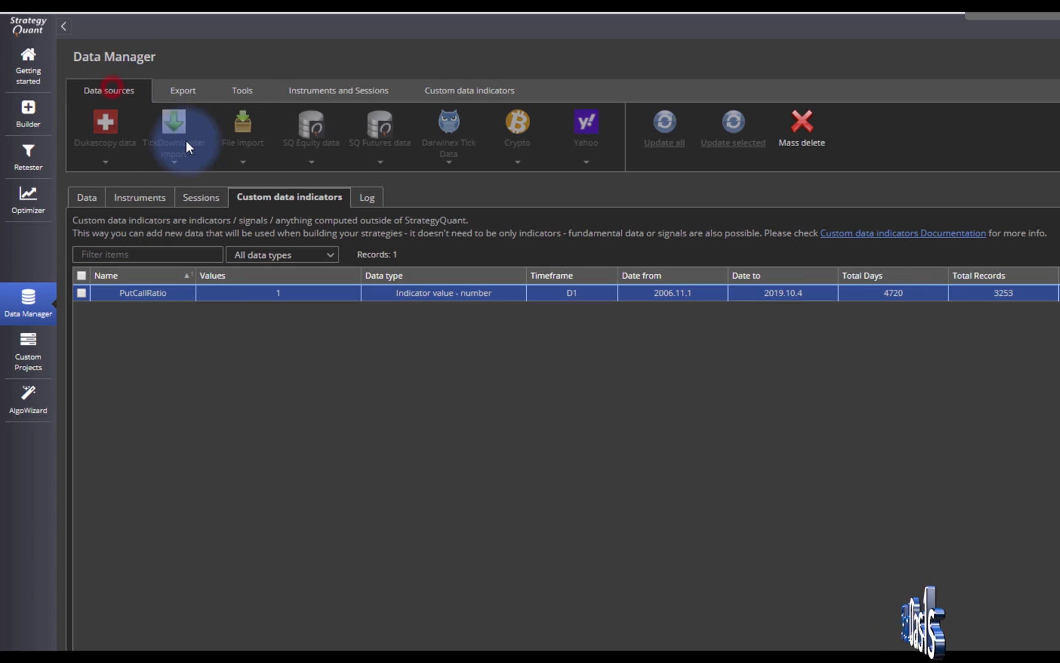
click(139, 198)
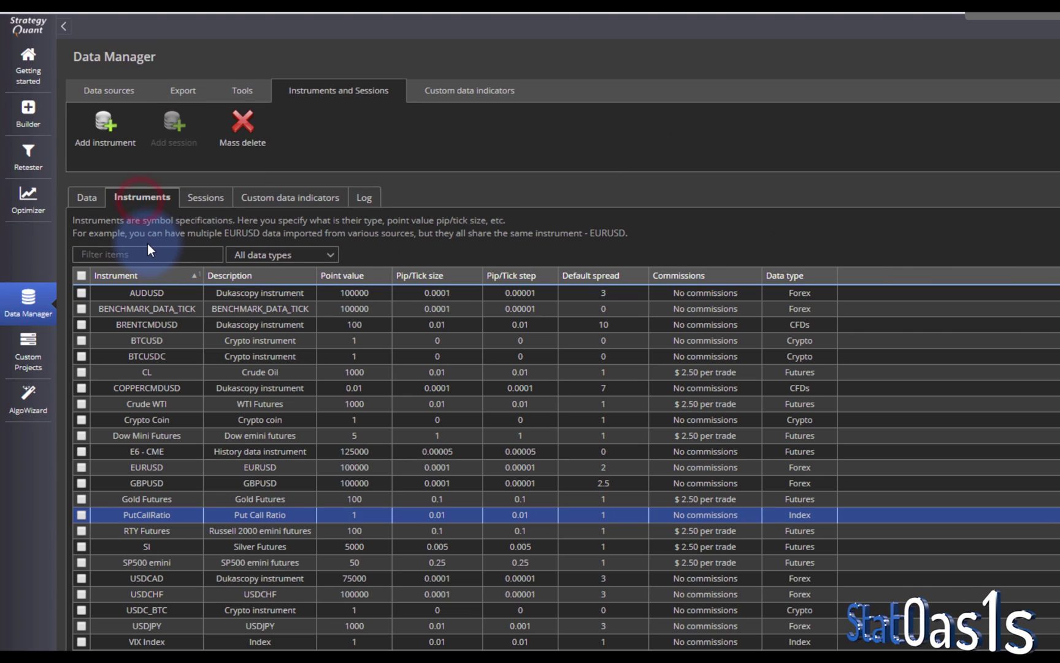
double_click(147, 515)
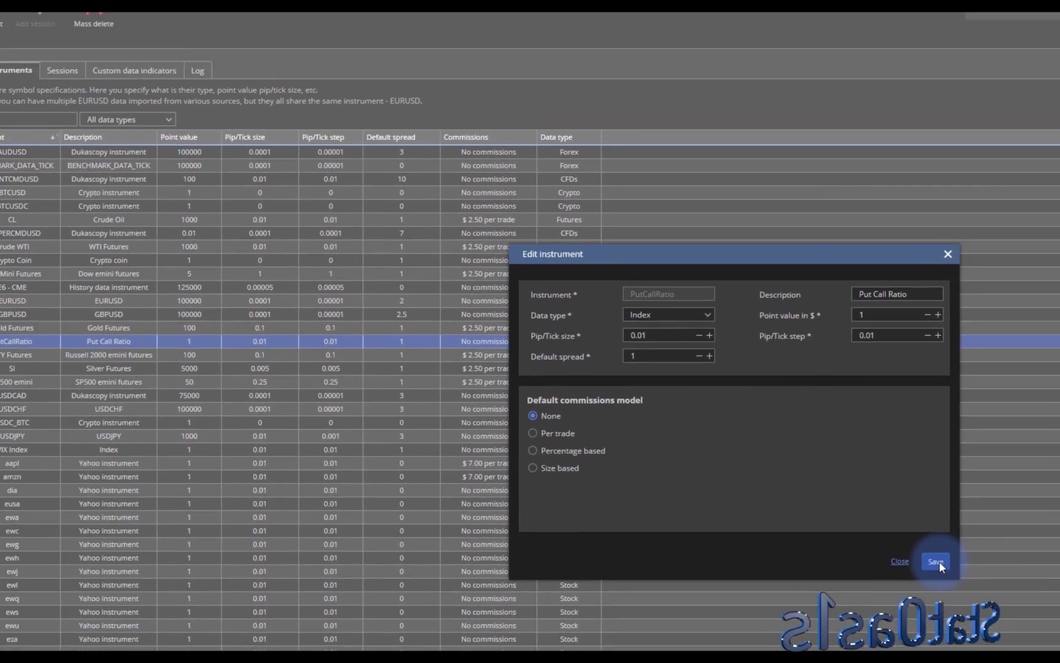
click(766, 503)
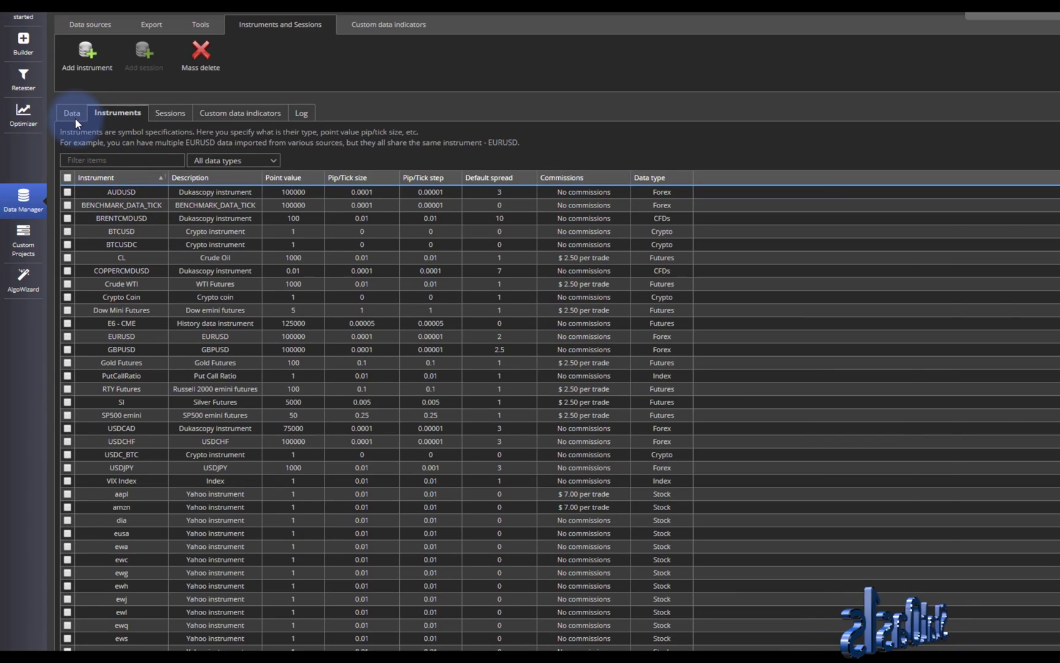
- Add a file-import data symbol named PCR_Daily with end-of-bar timestamps, linked to the PutCallRatio instrument
click(73, 111)
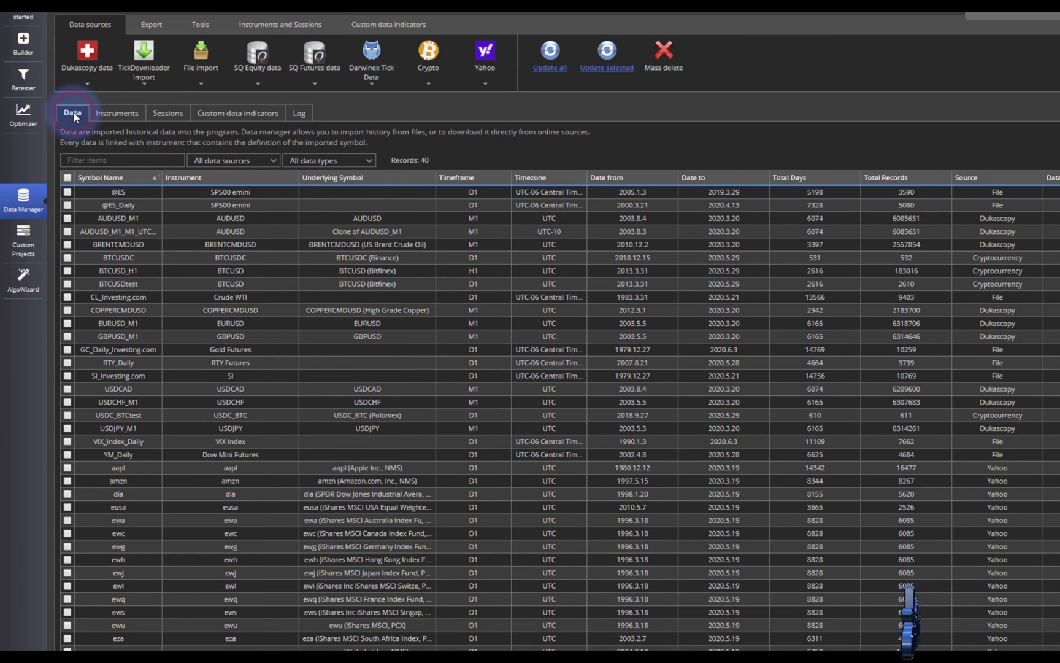
click(196, 77)
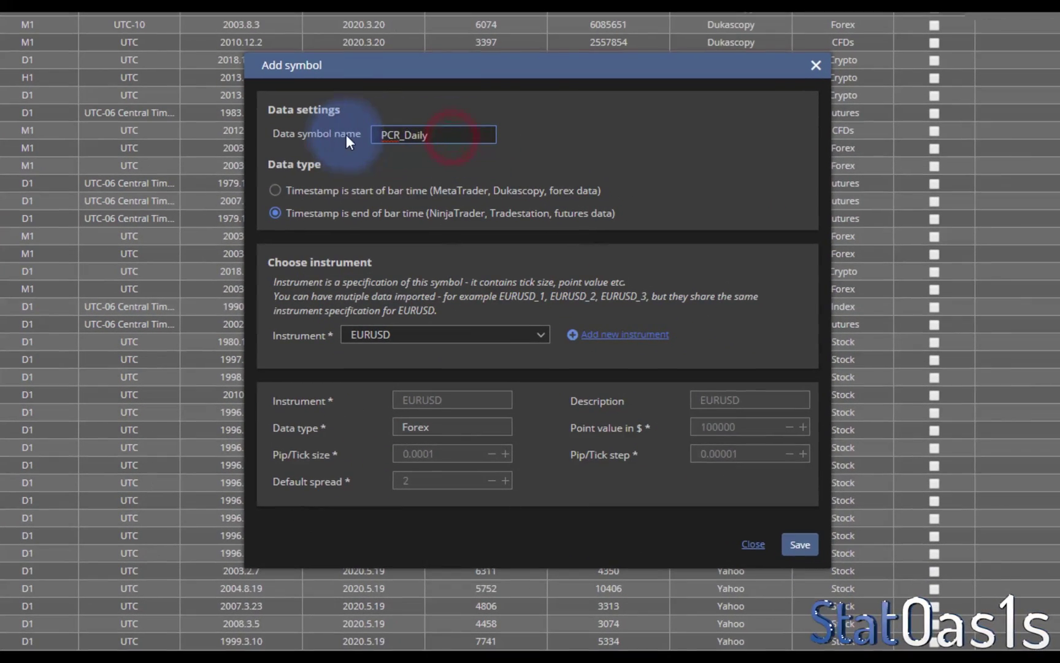
click(669, 276)
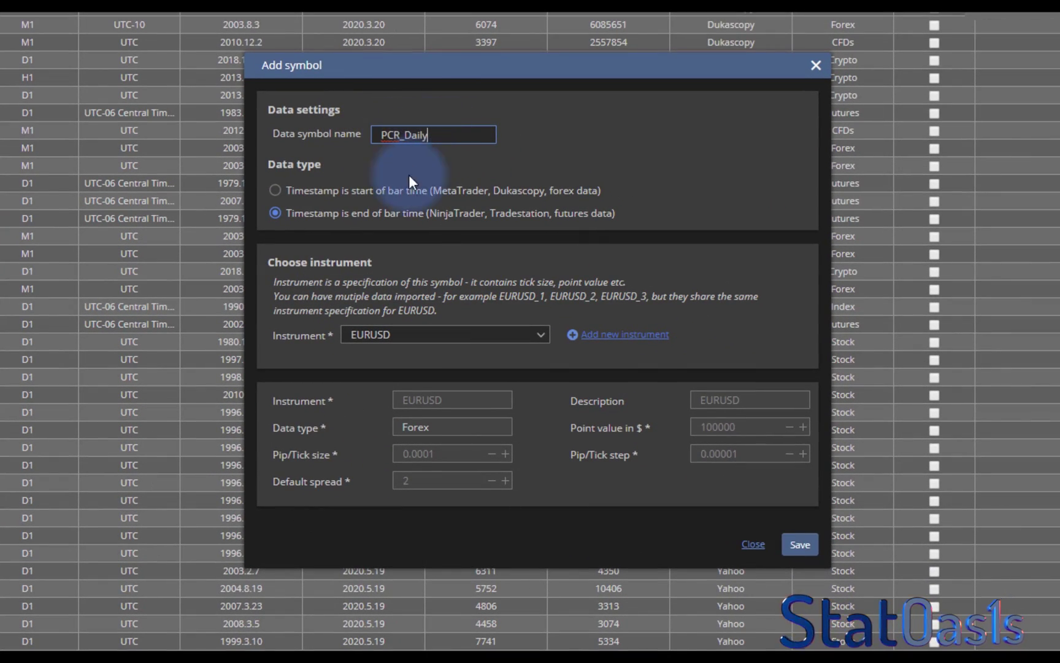
click(412, 333)
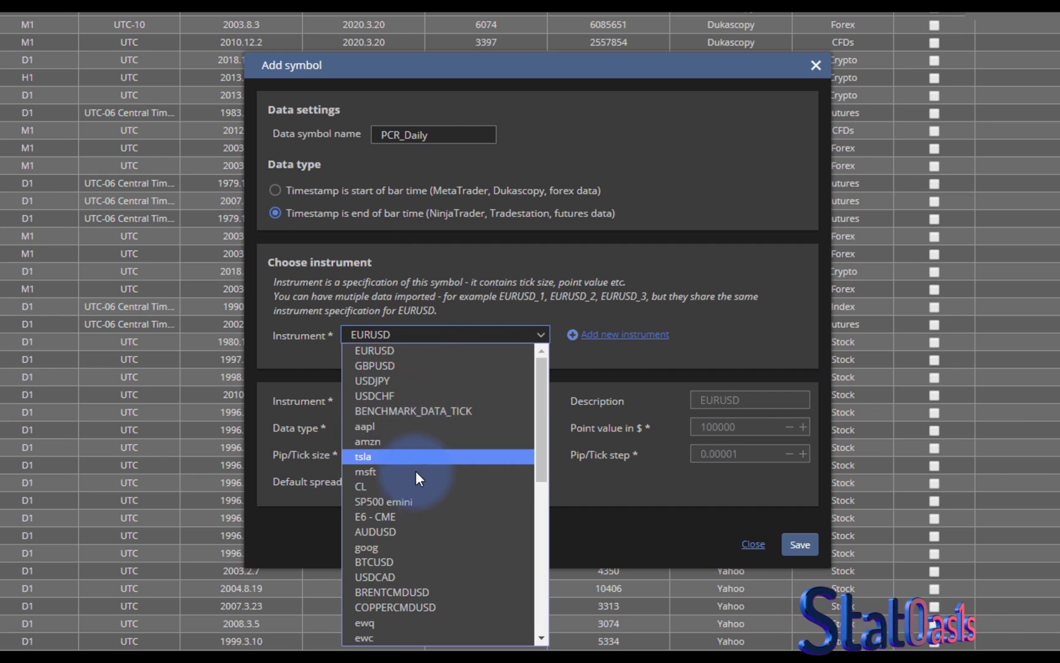
scroll(415, 472, down, 5)
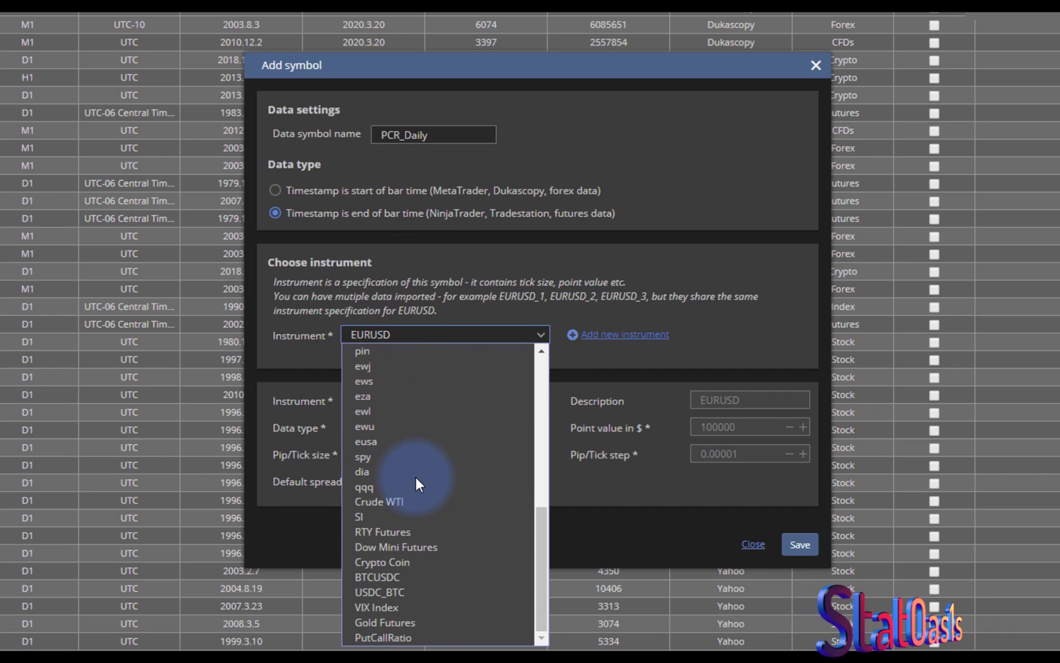
click(422, 637)
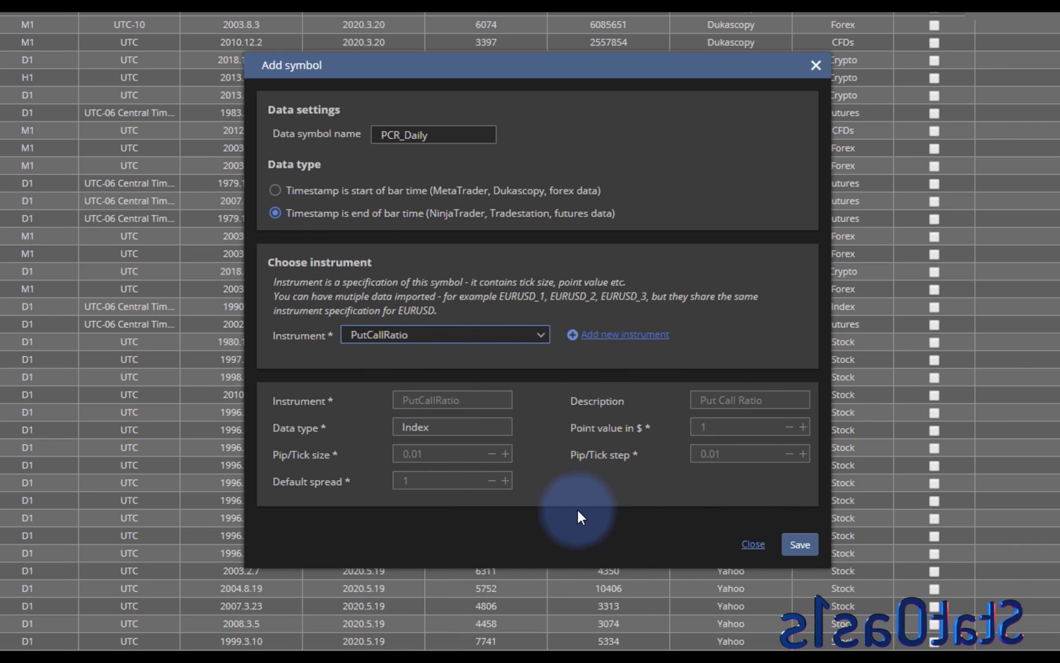
click(800, 544)
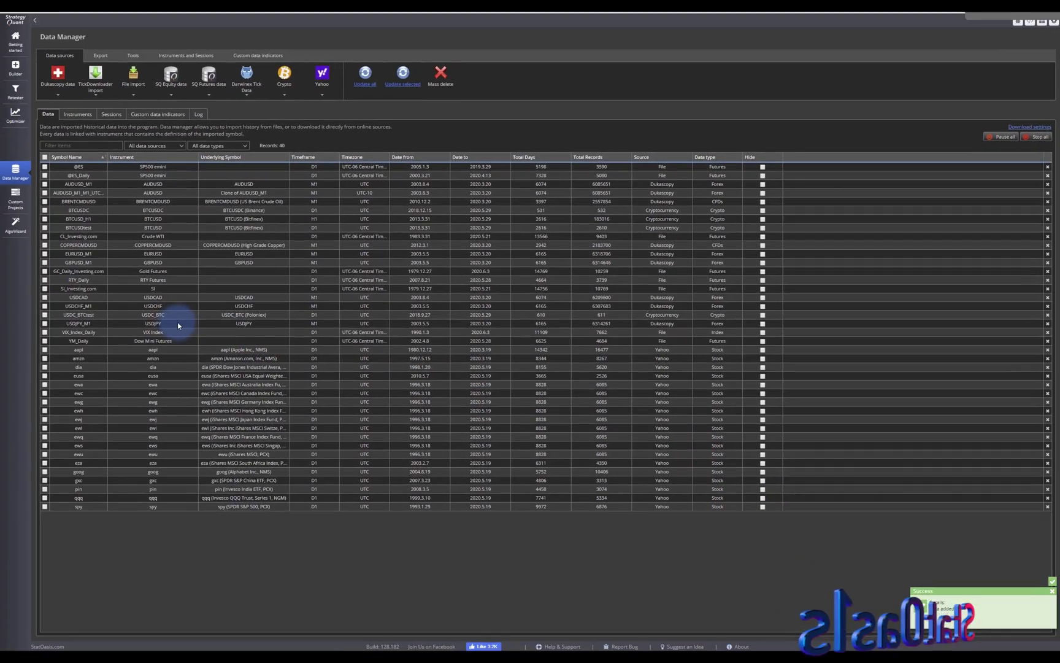
- Start a file import for the PCR_Daily symbol and choose totalpc.csv from the Chrome Downloads folder as its data file
click(81, 281)
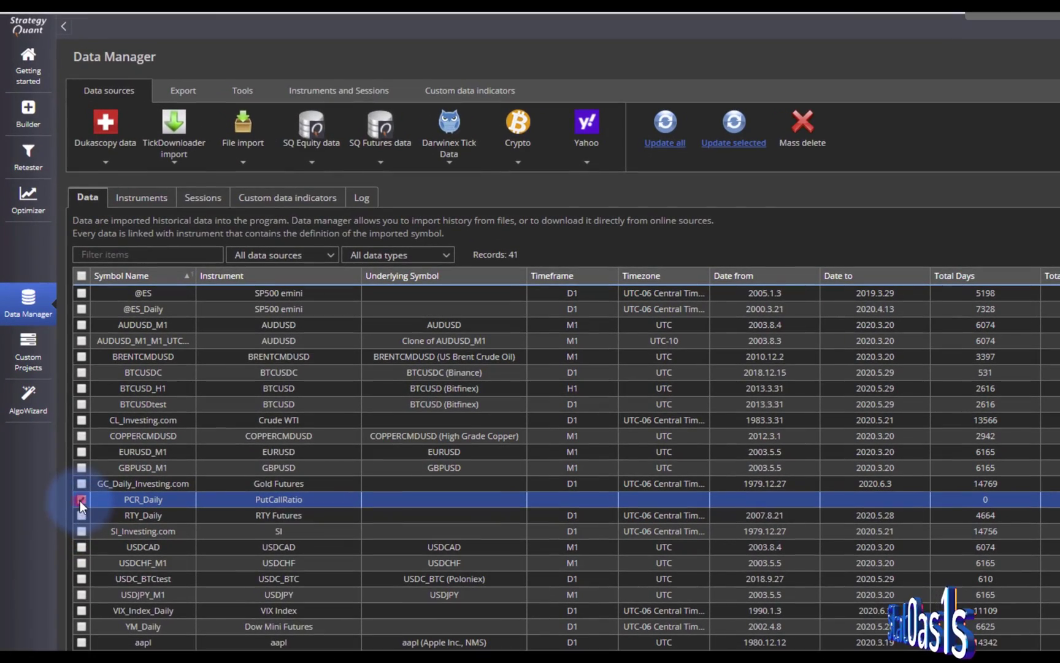
click(79, 500)
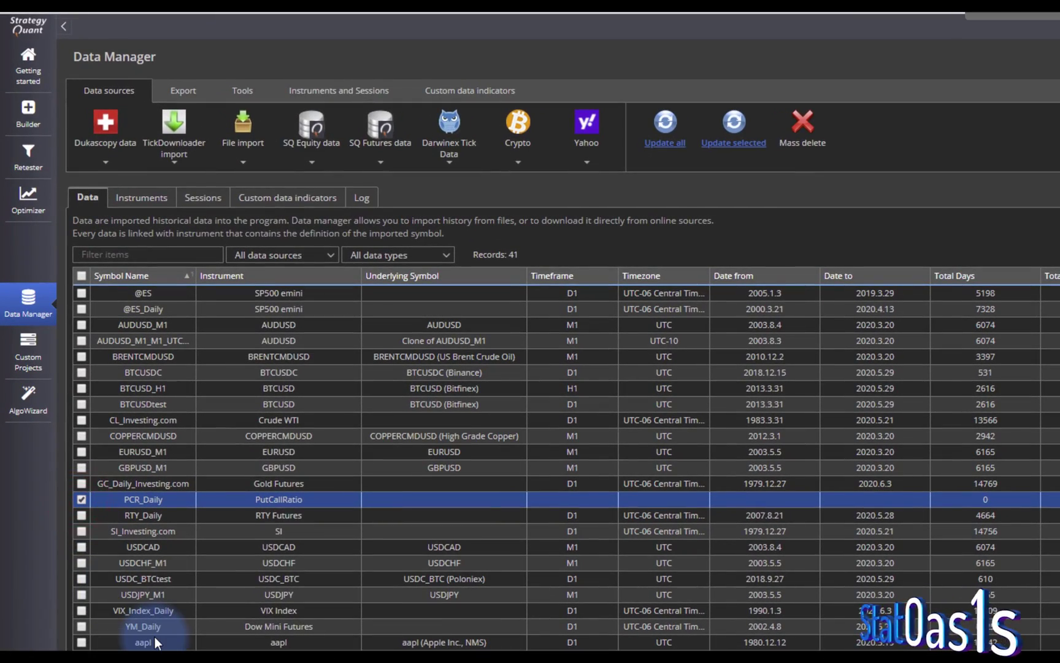
click(242, 146)
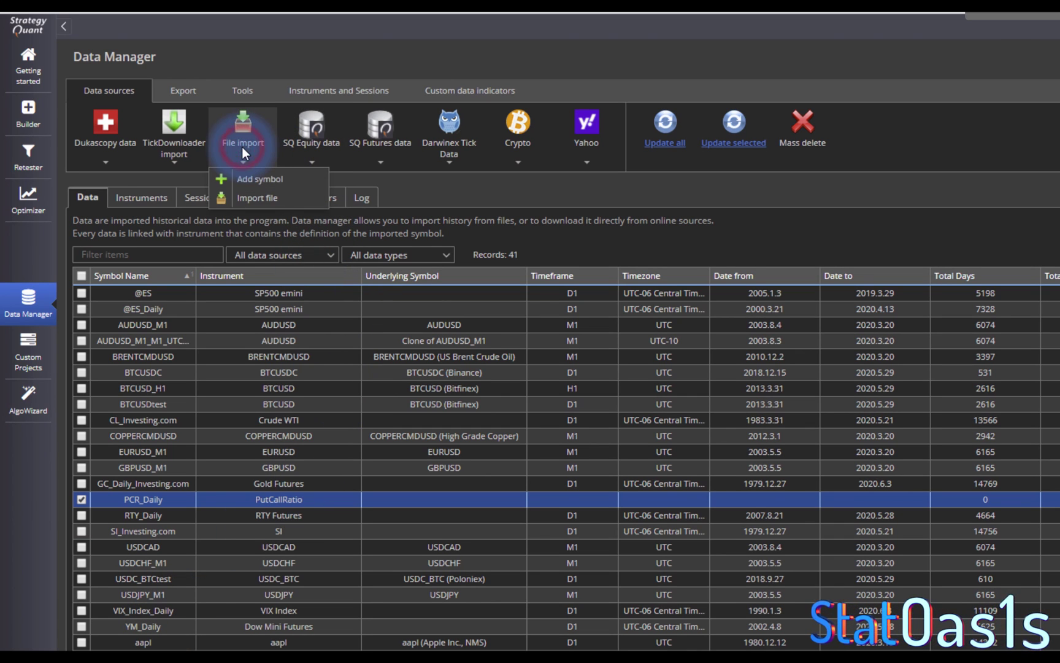
click(258, 199)
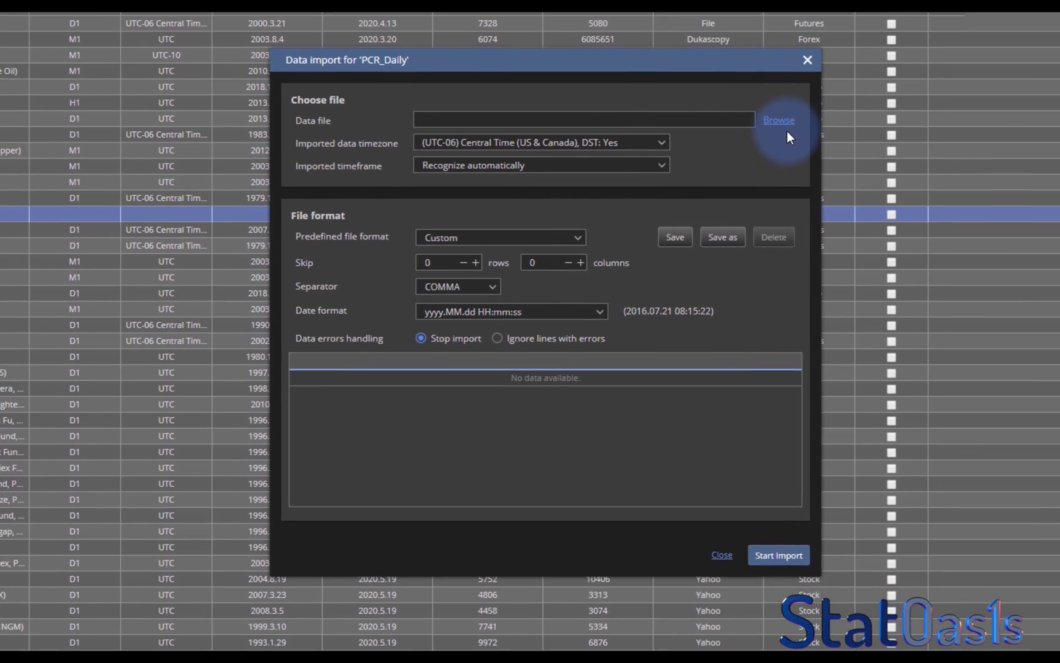
click(781, 116)
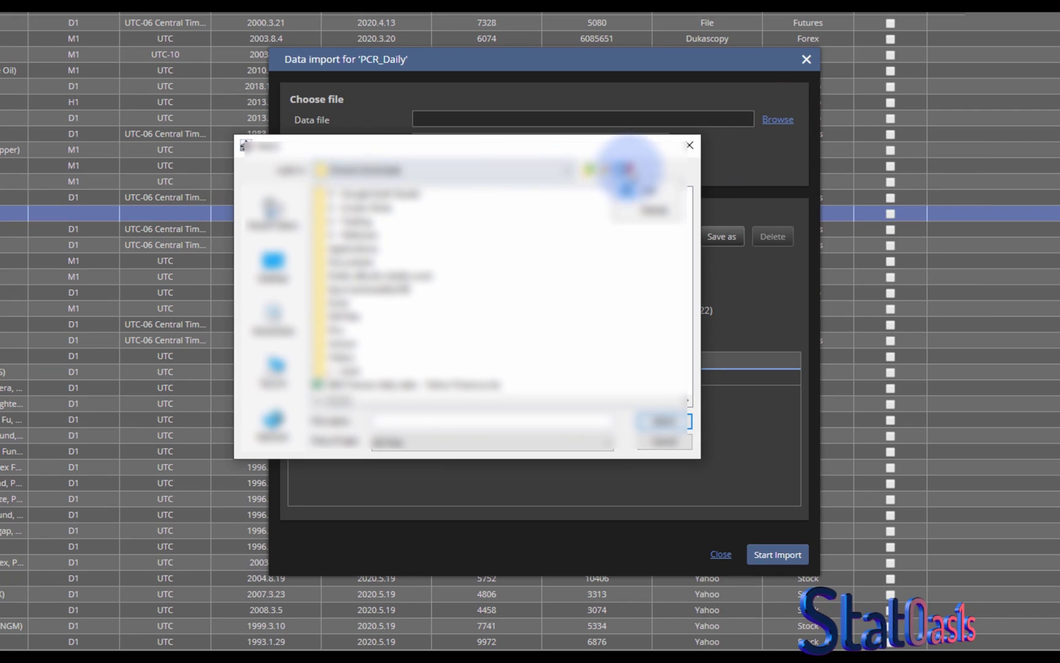
click(623, 170)
click(632, 207)
click(616, 195)
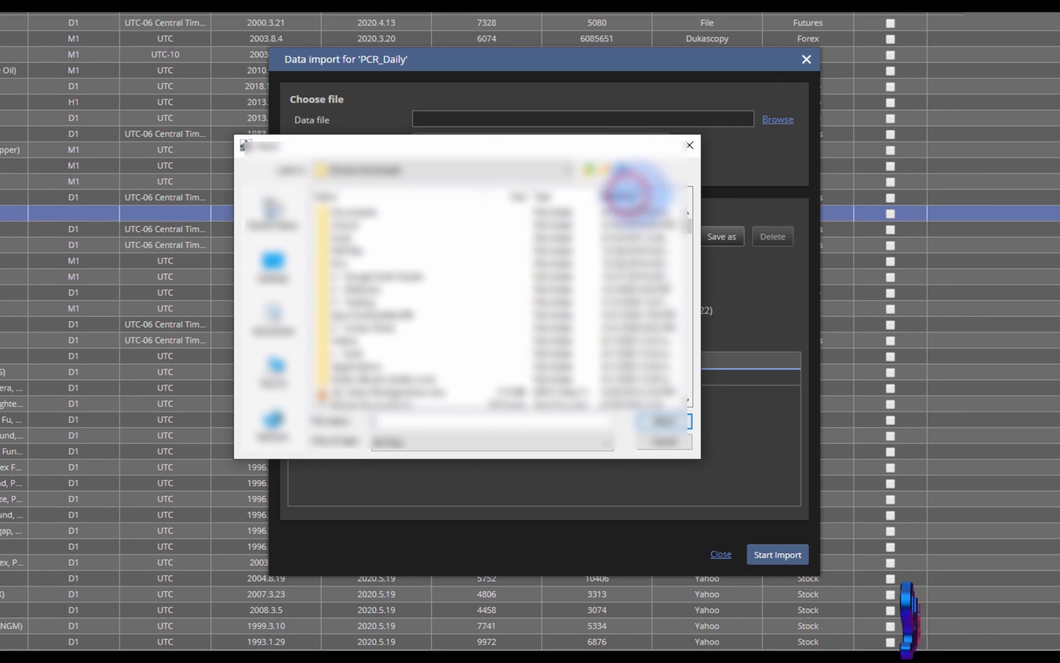
click(619, 195)
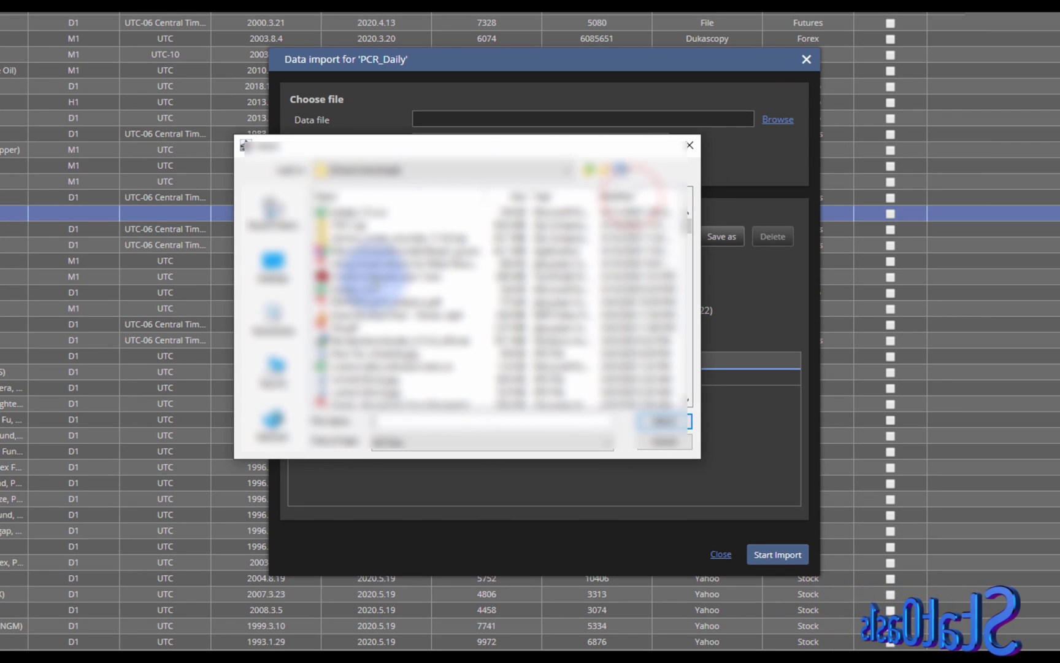
click(353, 289)
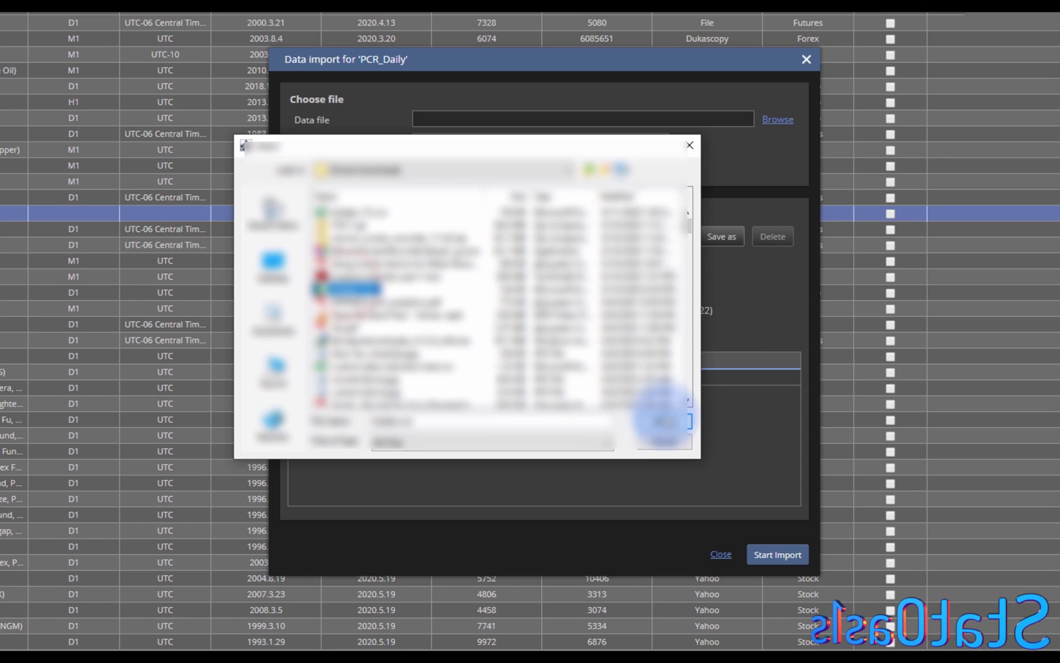
click(662, 422)
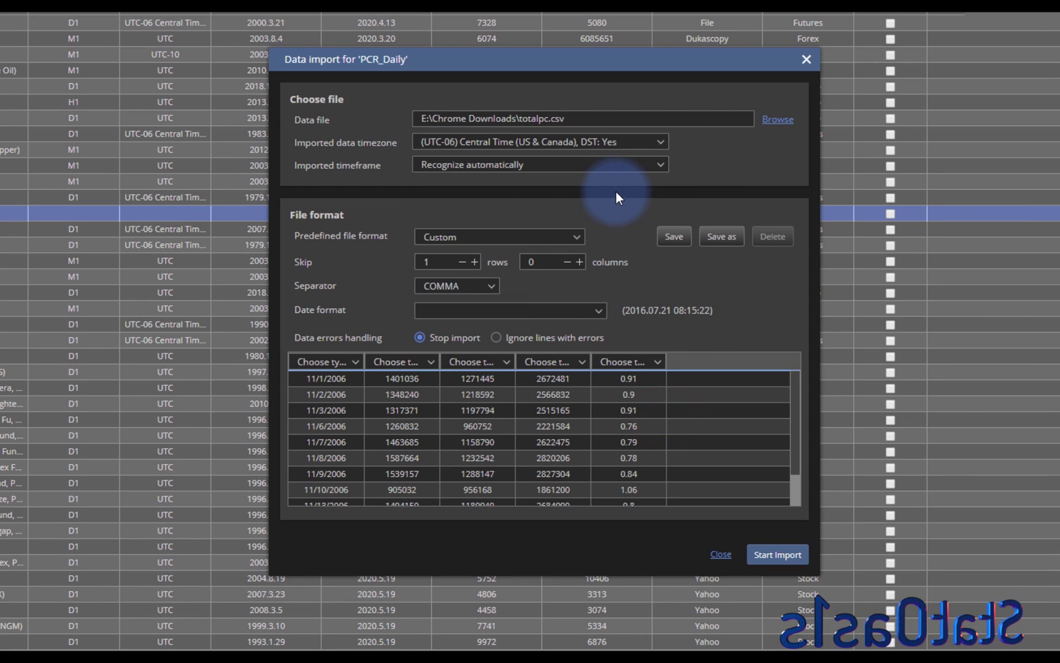
- Map the first file column to Date, the next three to Unused, and the ratio column to Close
click(335, 364)
click(327, 397)
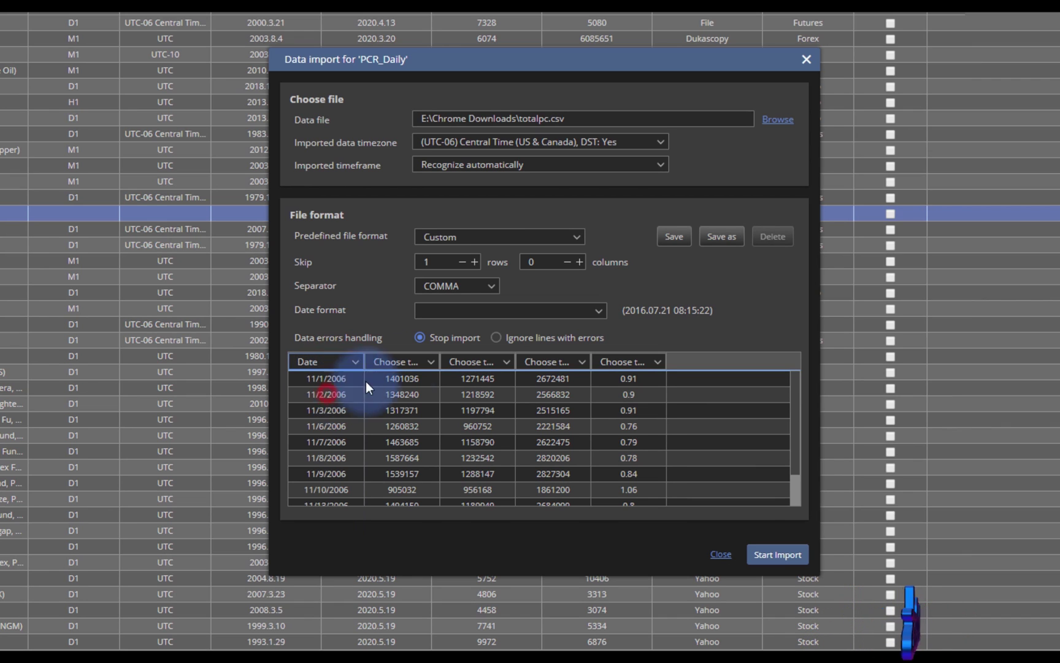
click(410, 362)
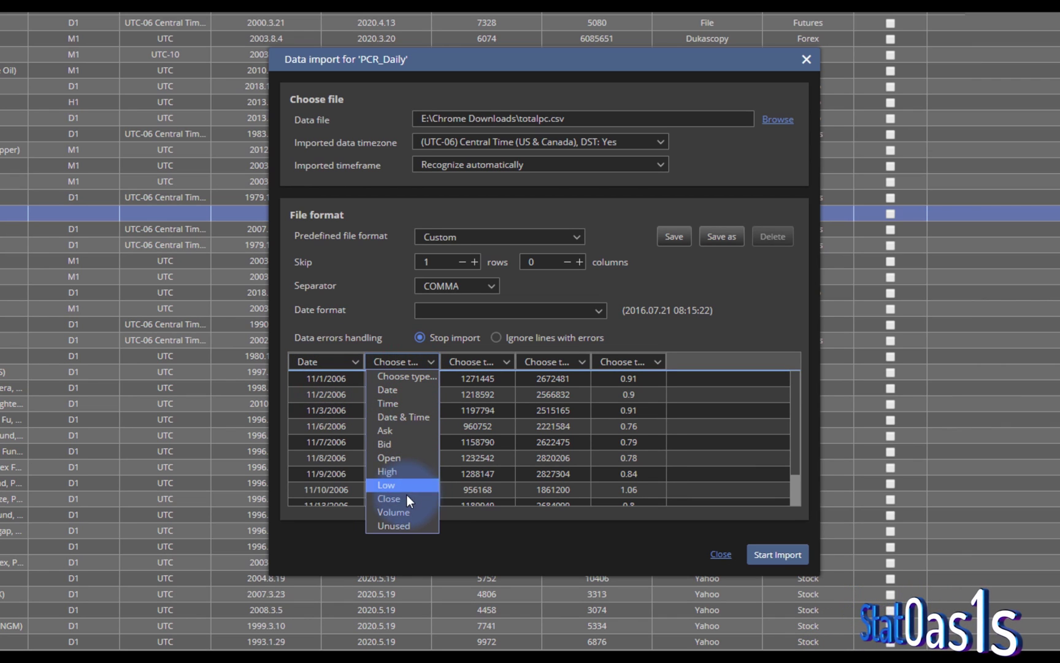
click(403, 525)
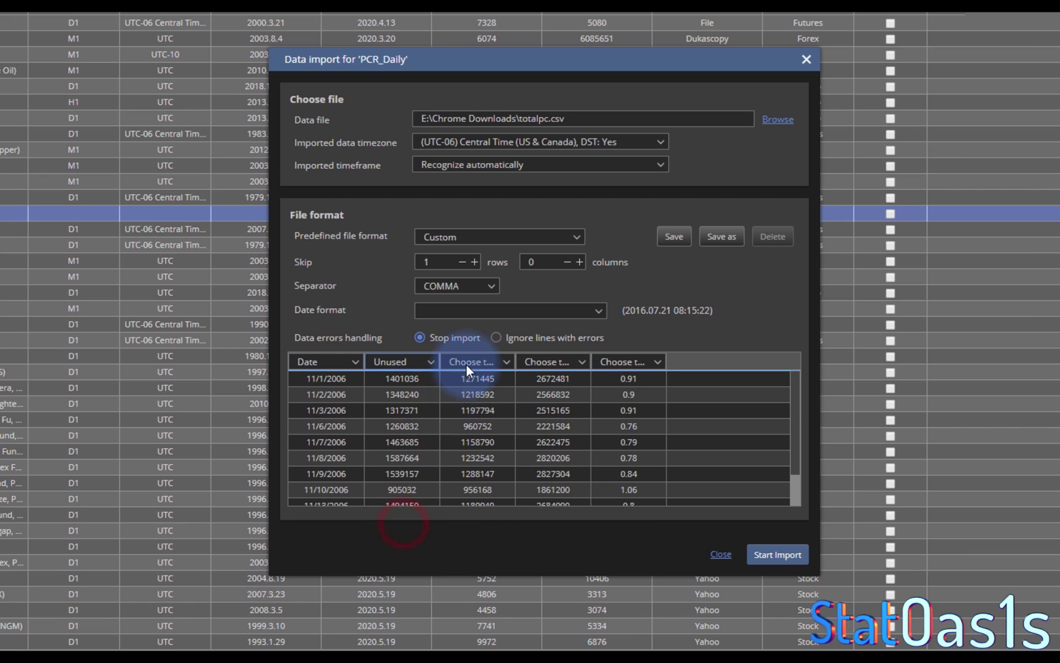
click(466, 364)
click(470, 525)
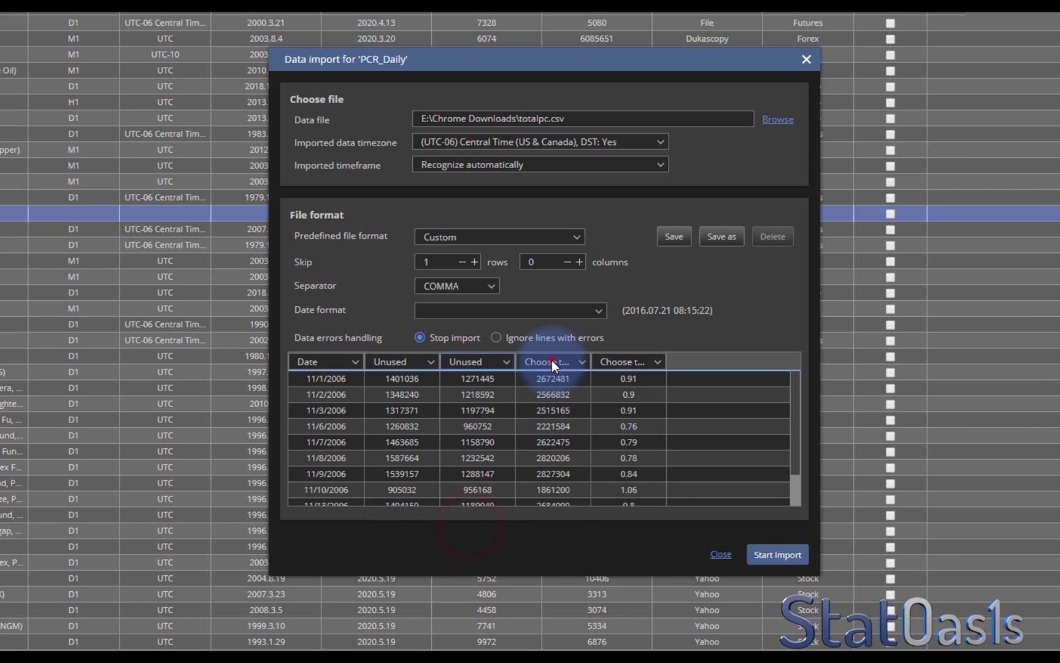
click(551, 360)
click(556, 526)
click(630, 361)
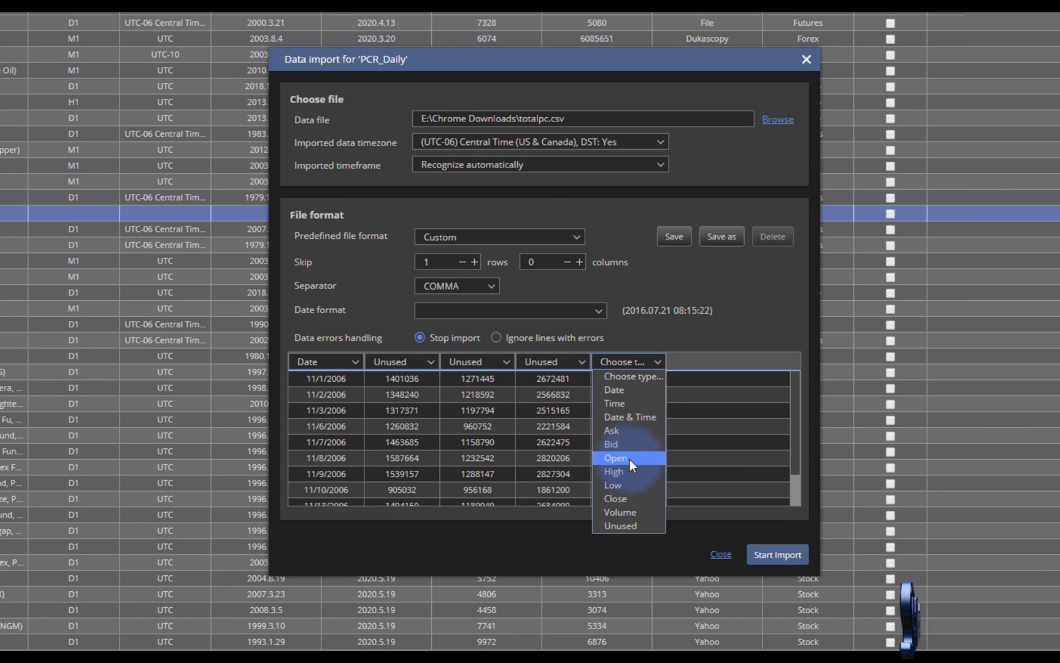
click(630, 497)
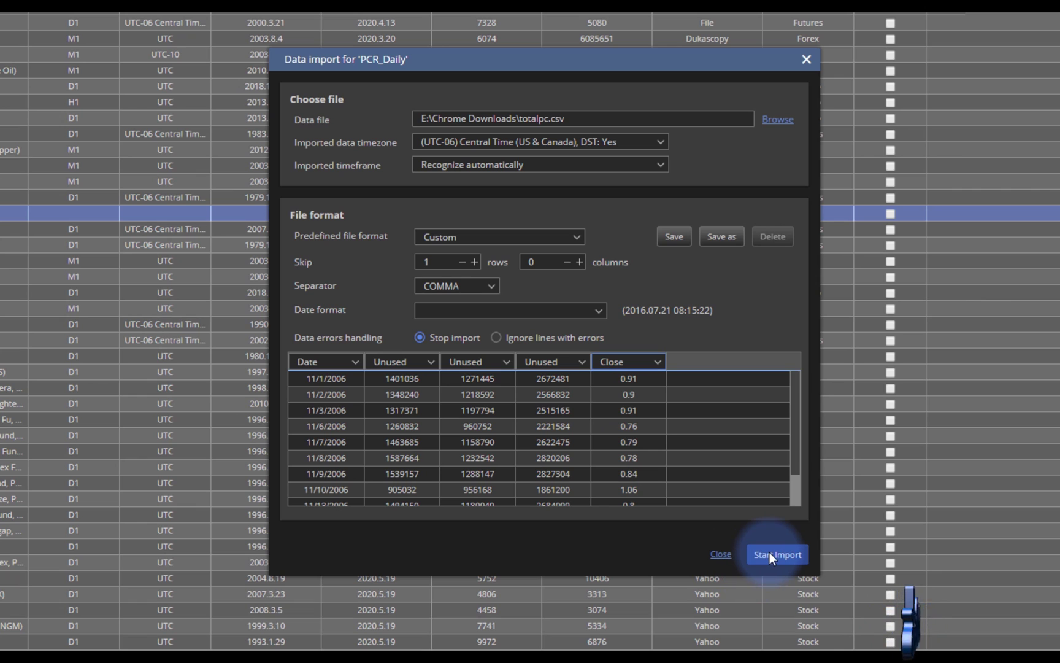
- Set the date format to MM/dd/yyyy and run the data import for PCR_Daily
click(597, 309)
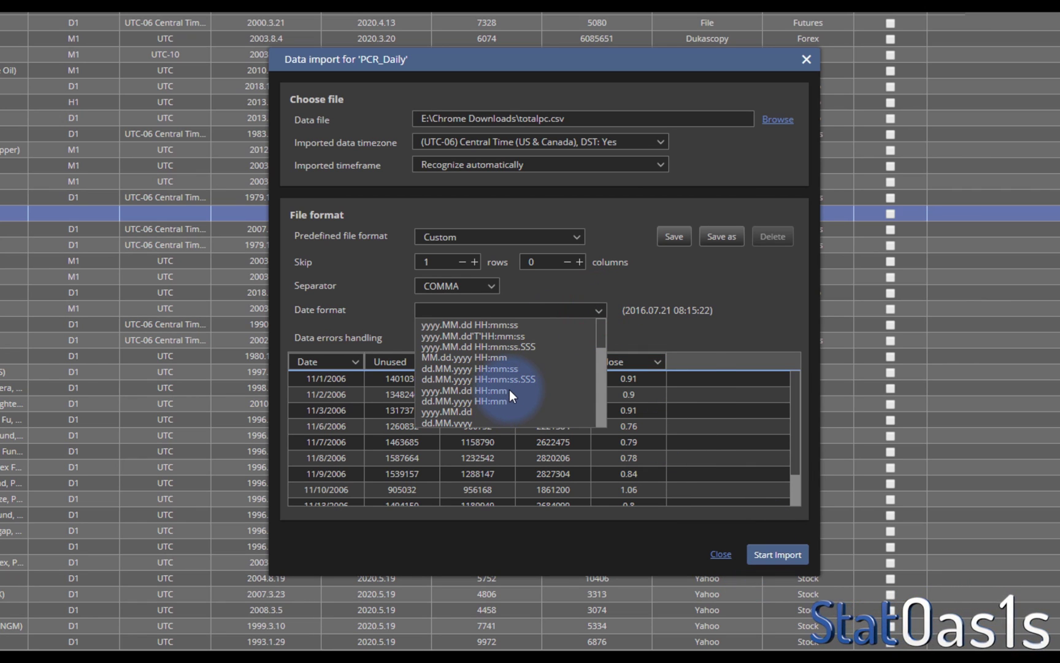
scroll(509, 389, down, 5)
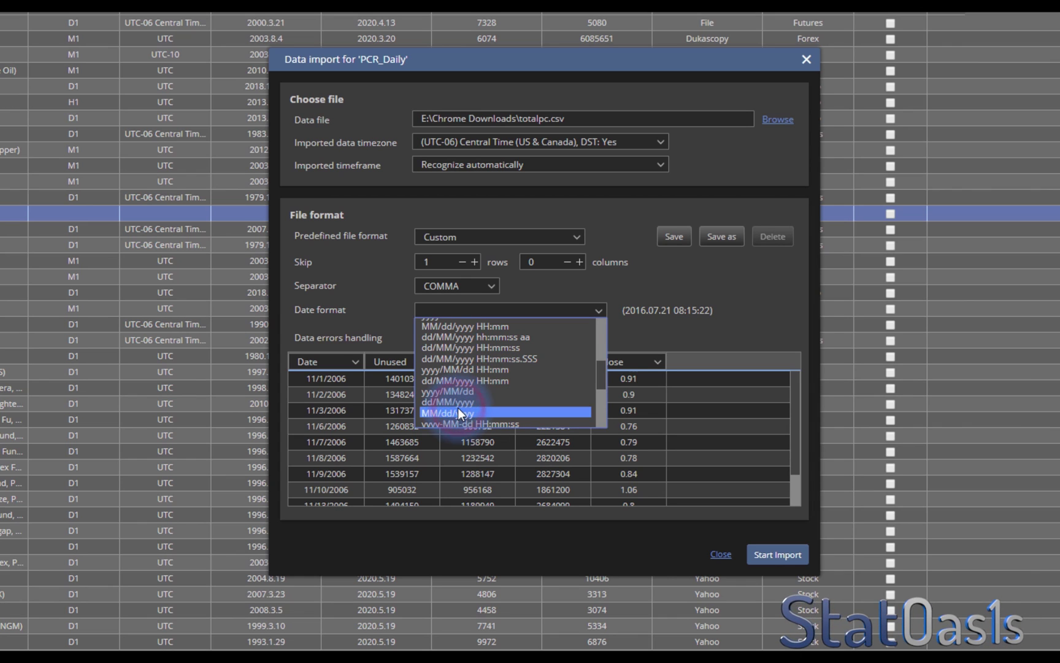
click(447, 393)
click(499, 311)
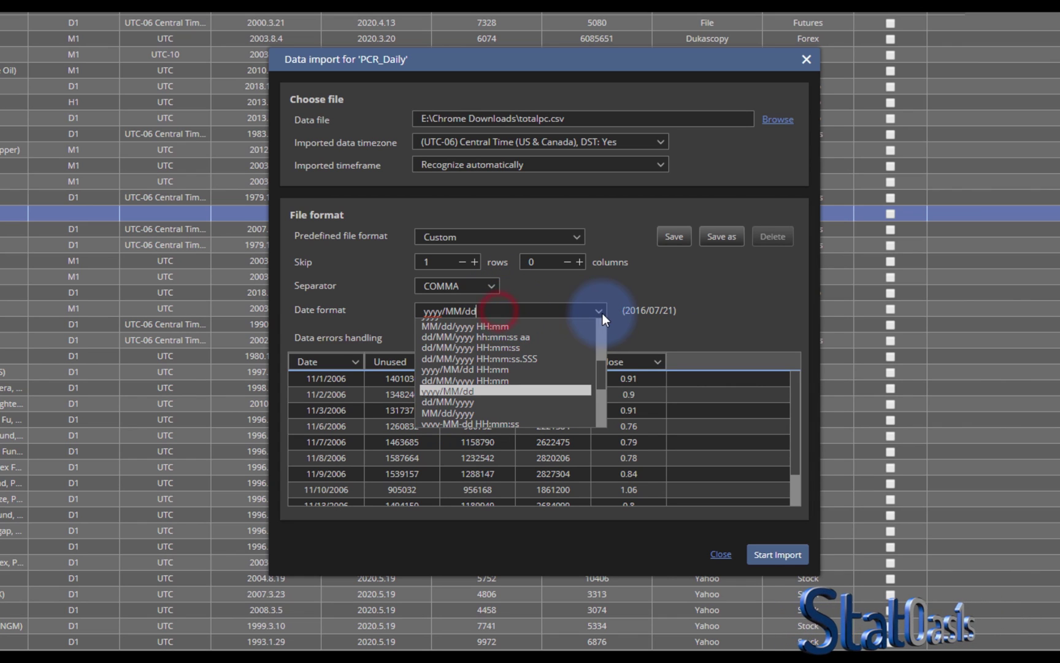
click(461, 412)
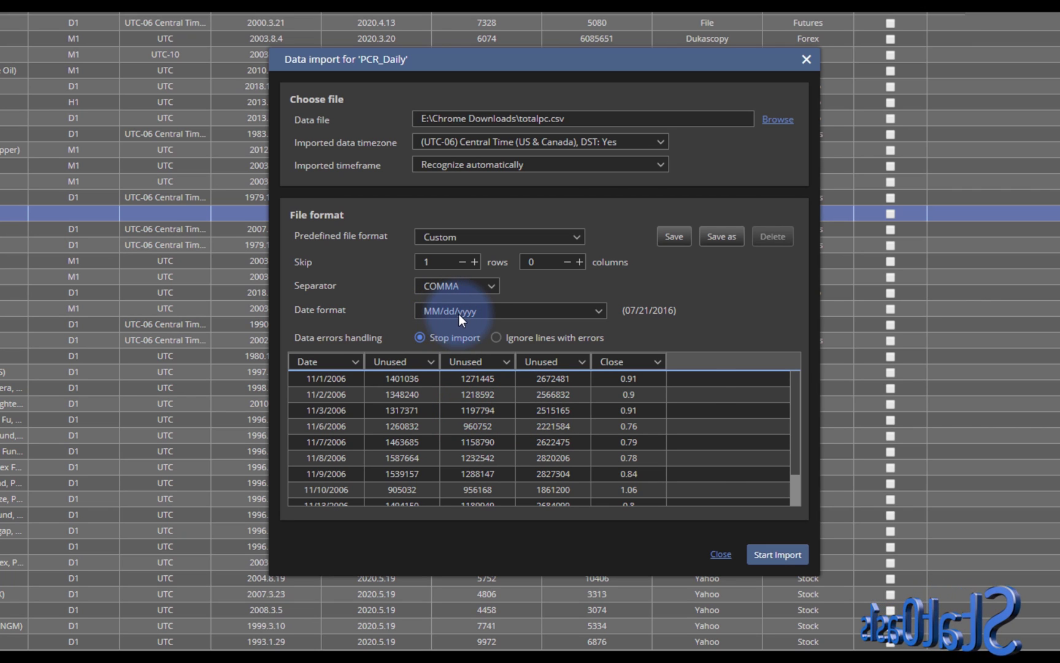
click(768, 546)
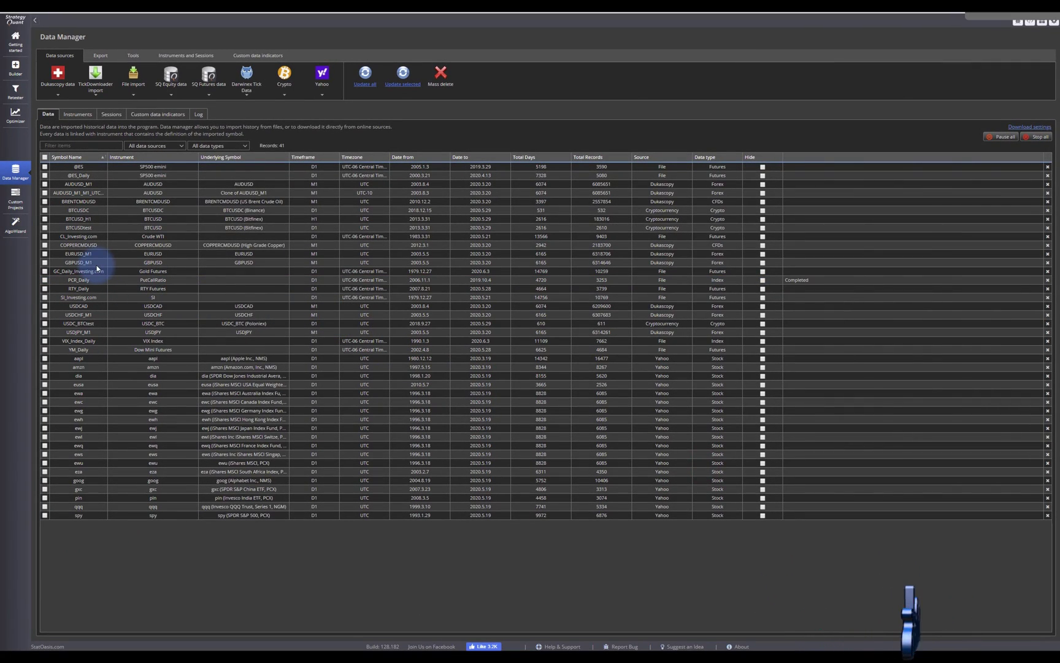
- Check the PCR_Daily symbol's settings and look through its imported daily records from start to end
double_click(803, 280)
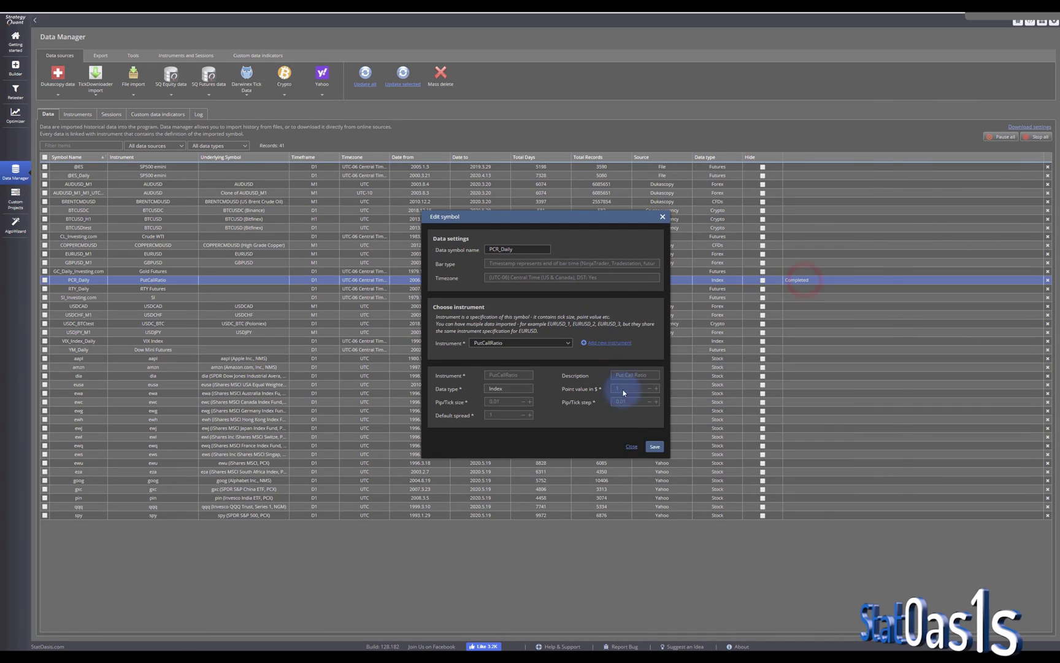
click(631, 446)
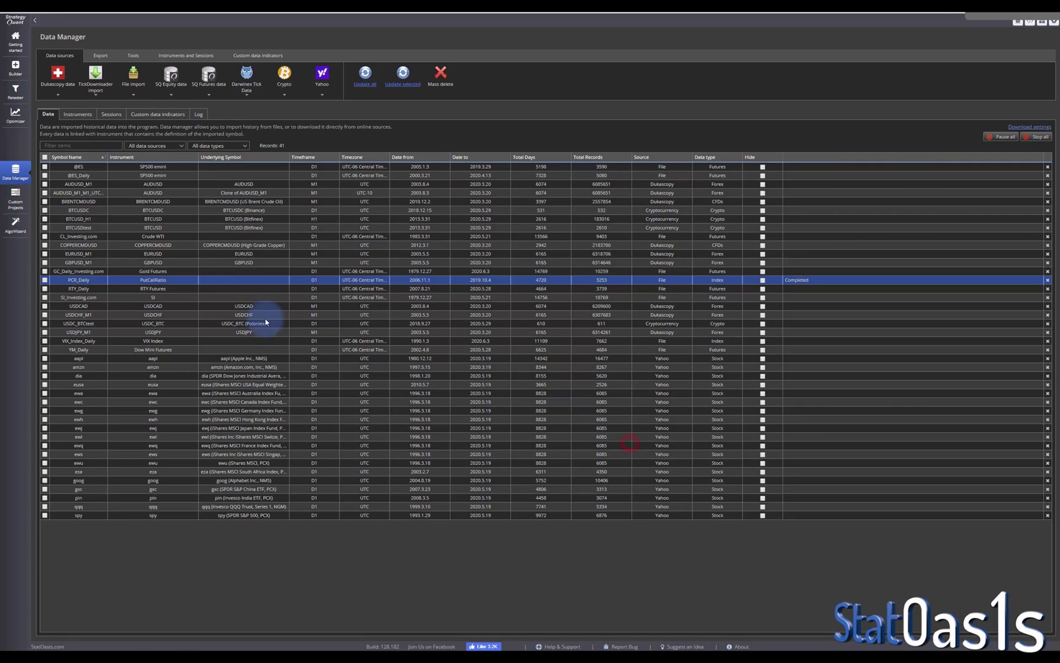
click(137, 59)
click(94, 73)
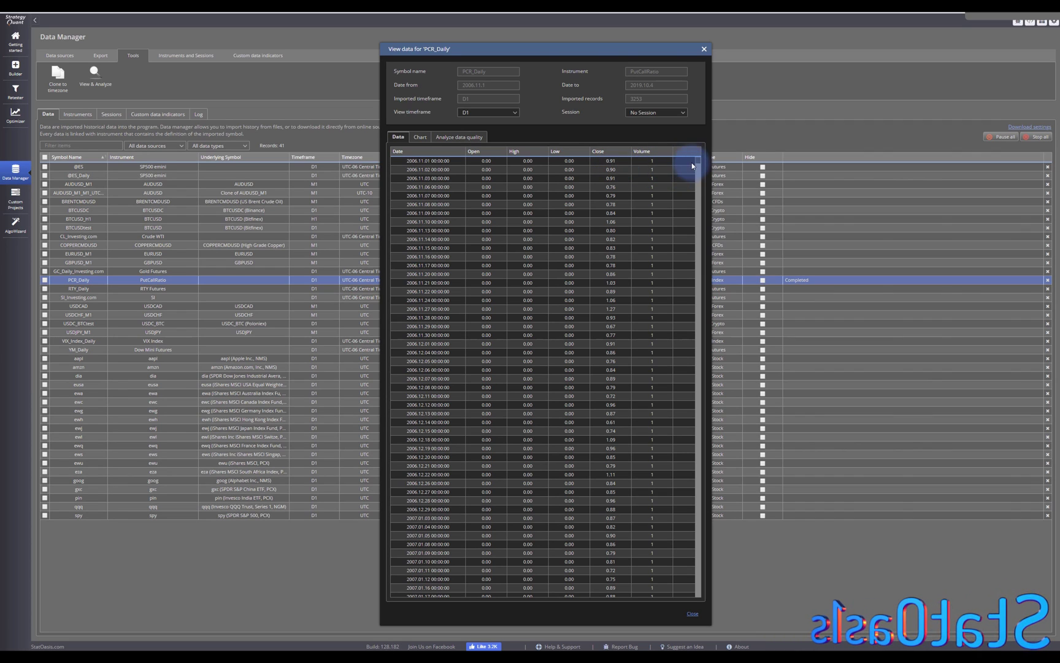
drag(696, 163, 690, 572)
click(693, 612)
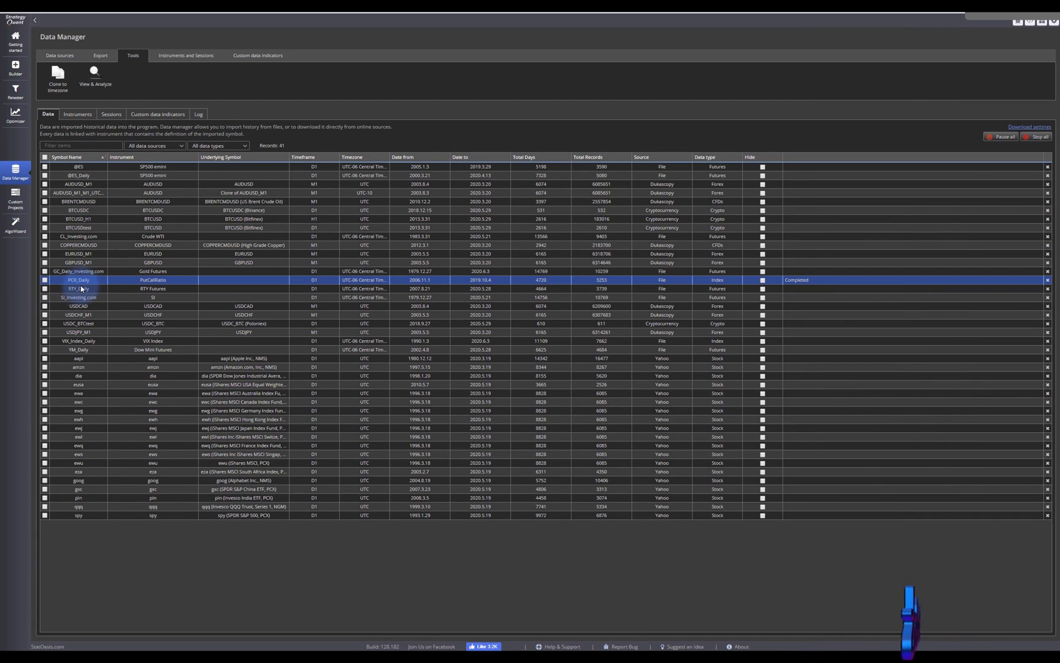
- In the Builder's backtest data settings, set subchart 1 to the PCR_Daily symbol
click(15, 66)
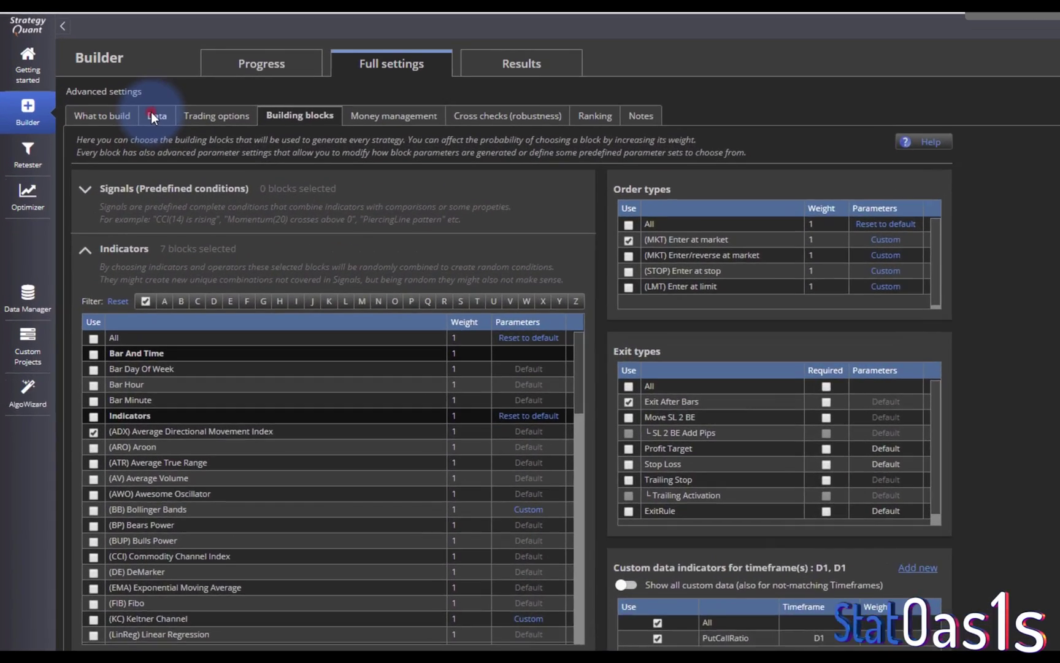
click(94, 75)
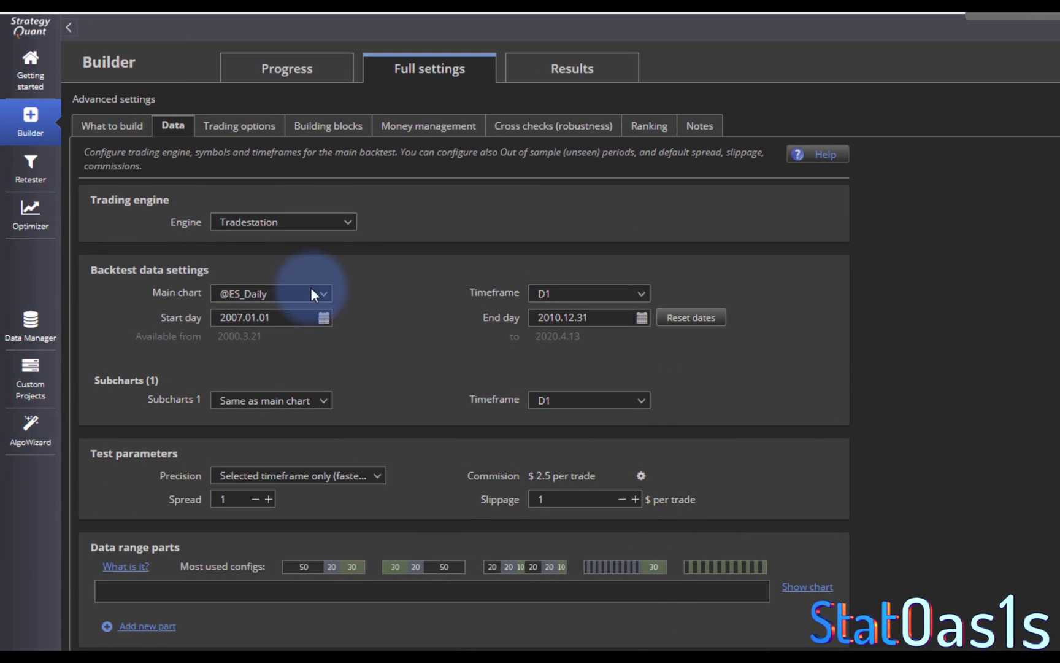
click(323, 400)
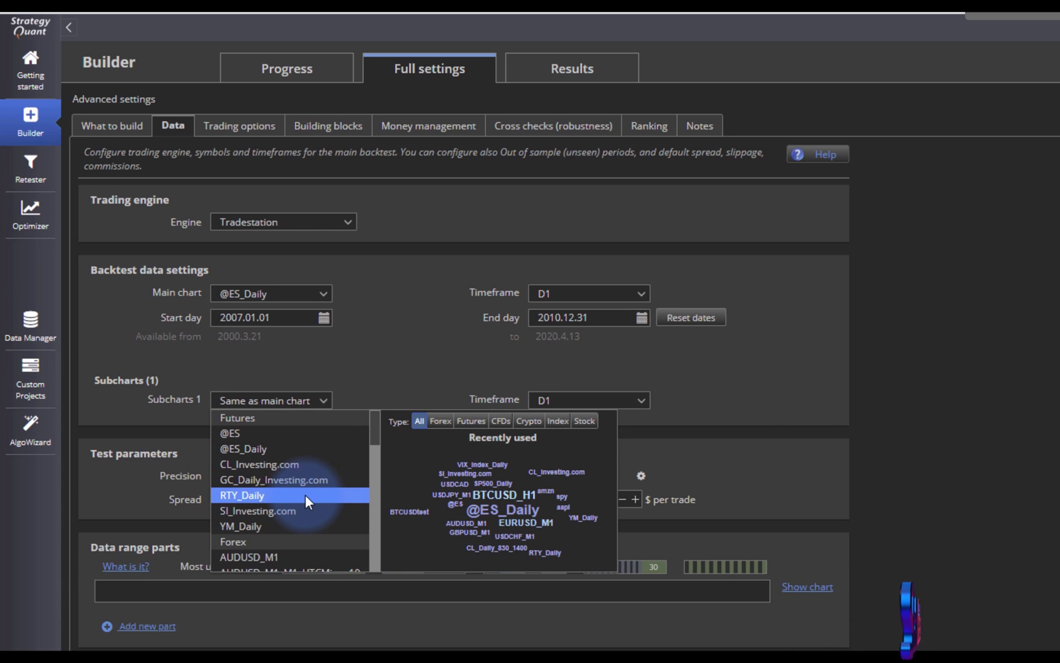
scroll(305, 497, down, 3)
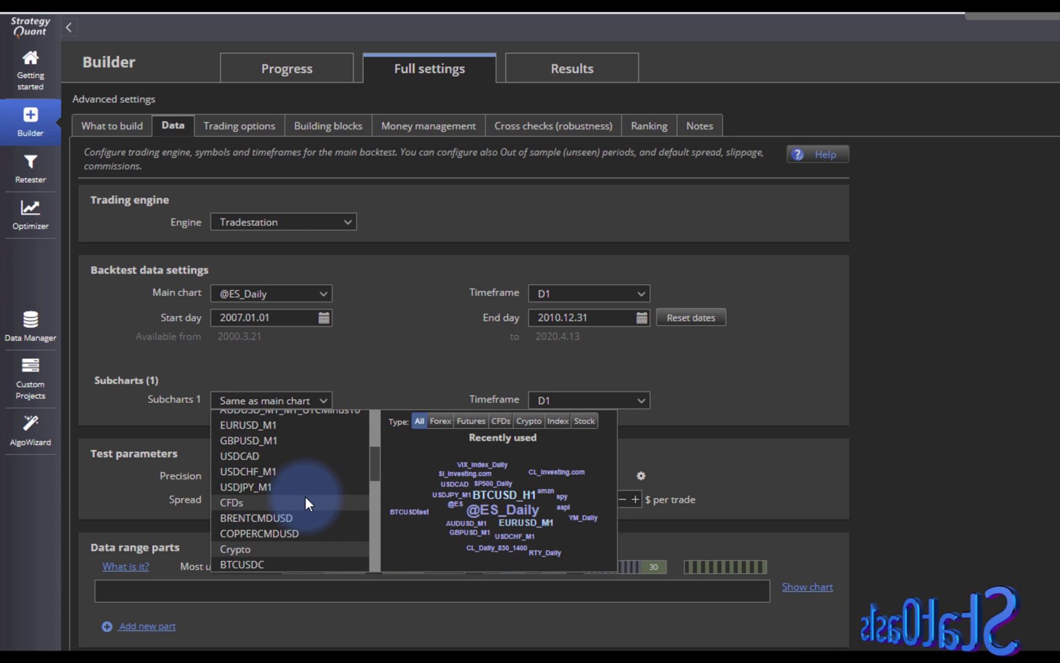
drag(371, 457, 376, 495)
click(287, 491)
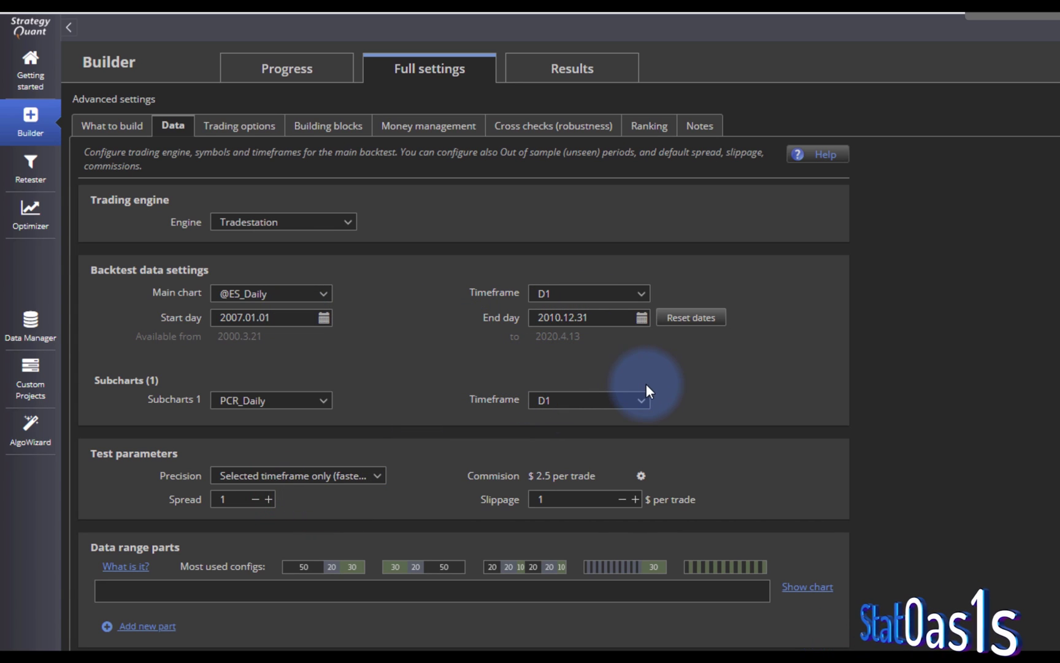
- Deselect the ADX indicator and all custom data indicators in the building blocks, and check which operators are enabled
click(313, 127)
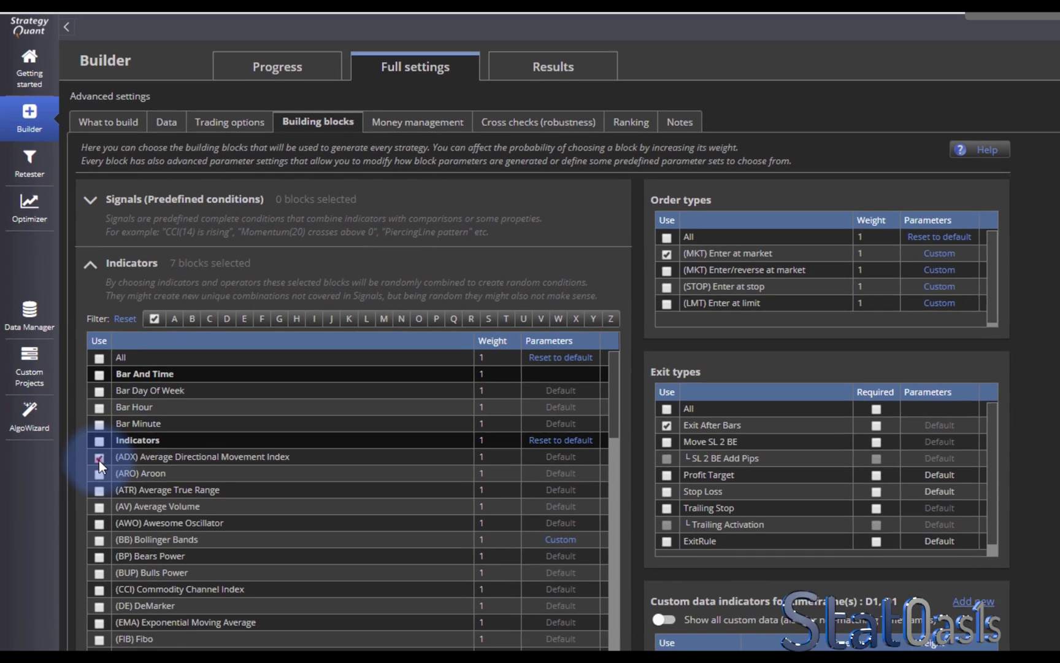
click(98, 458)
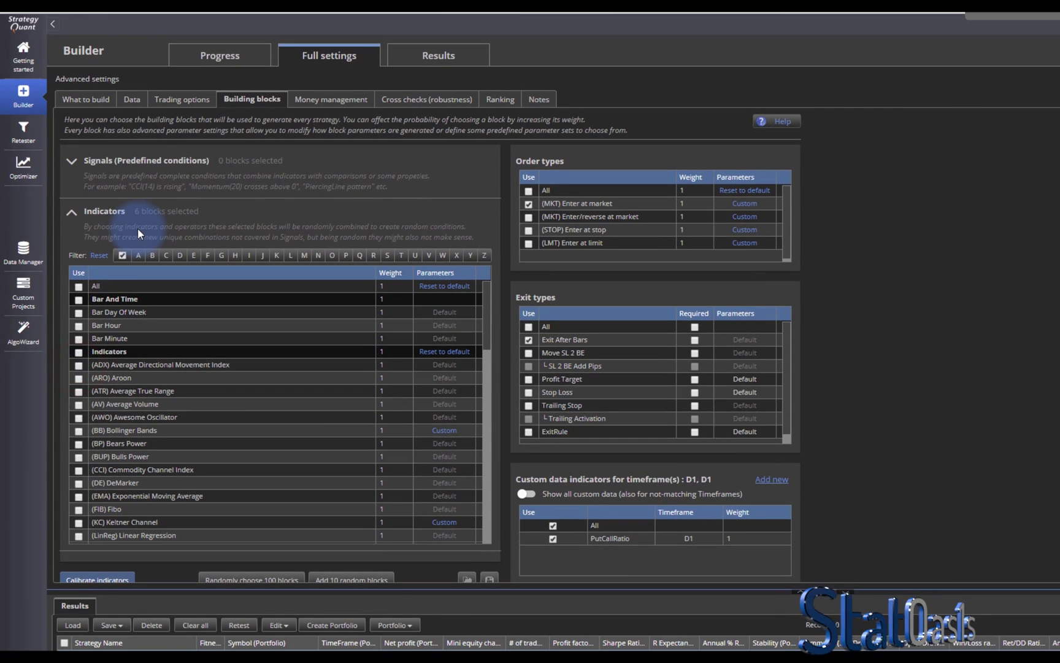
click(559, 525)
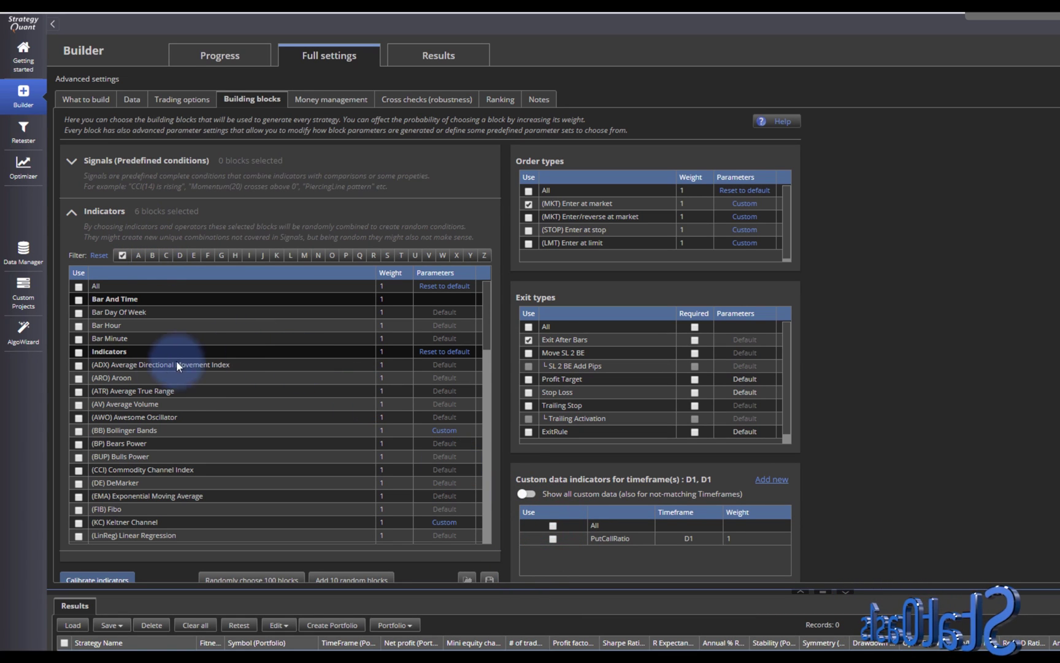
scroll(170, 392, down, 5)
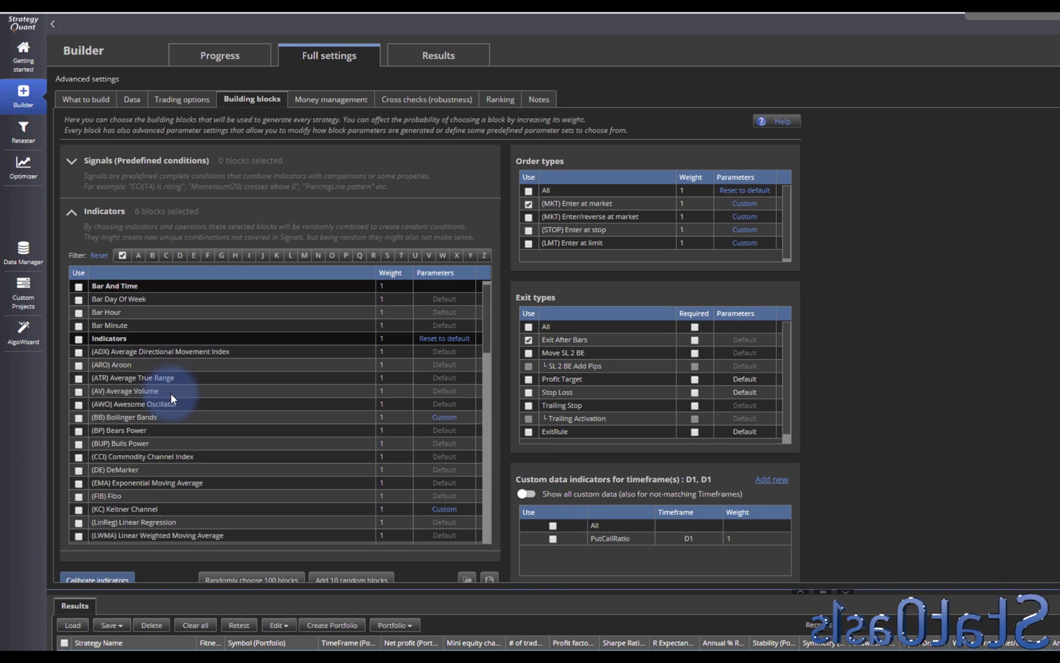
scroll(213, 367, down, 1)
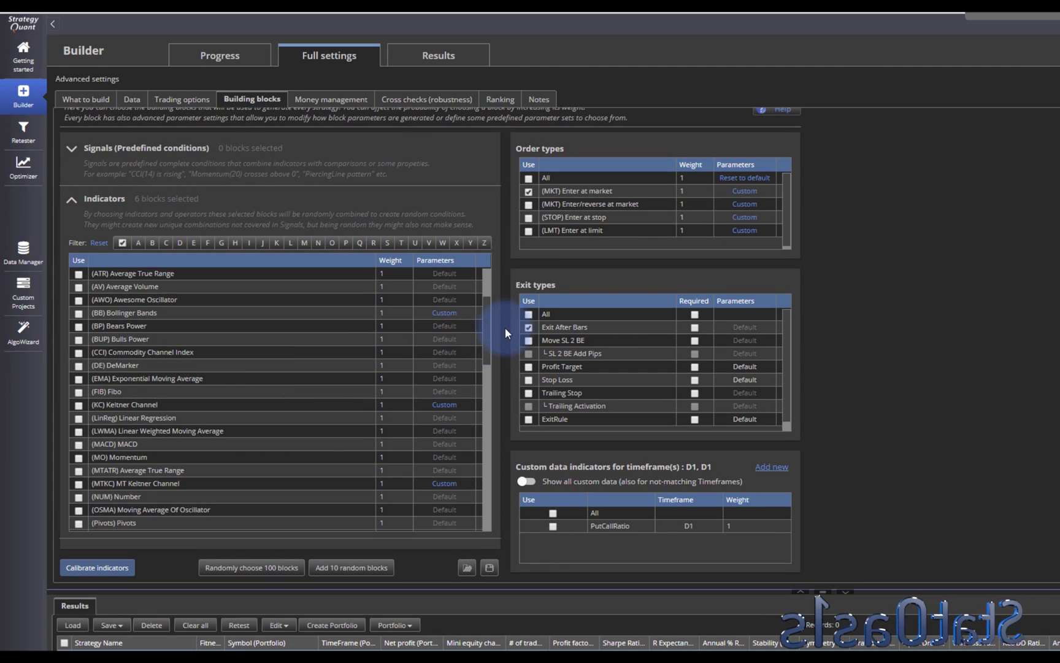
drag(487, 318, 489, 523)
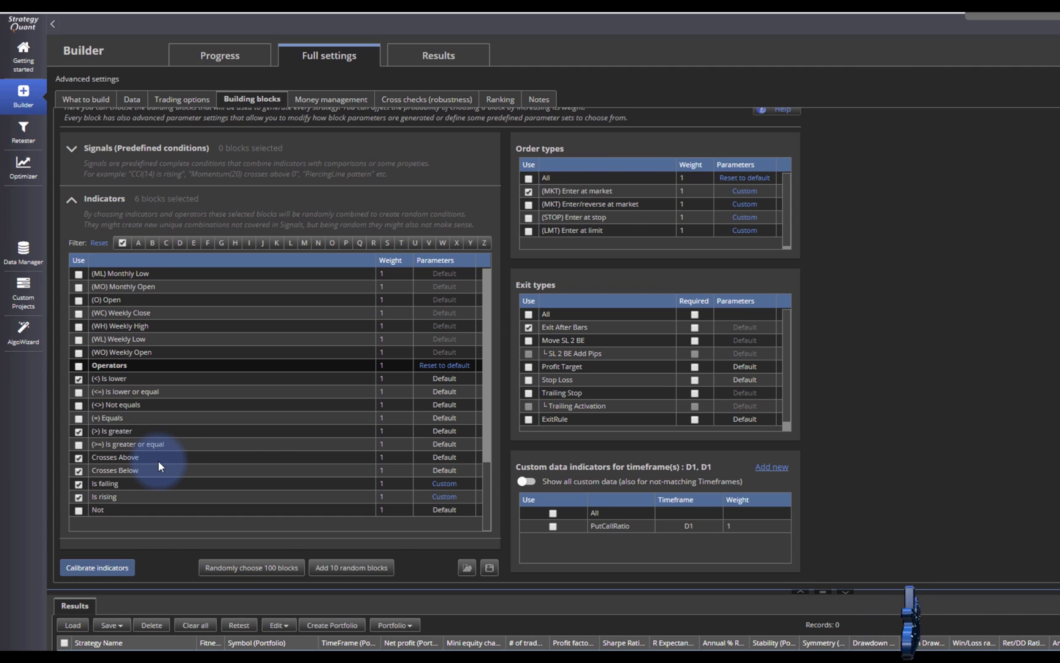
- Turn off different settings for every chart in the number of conditions and periods configuration, and save it
click(216, 51)
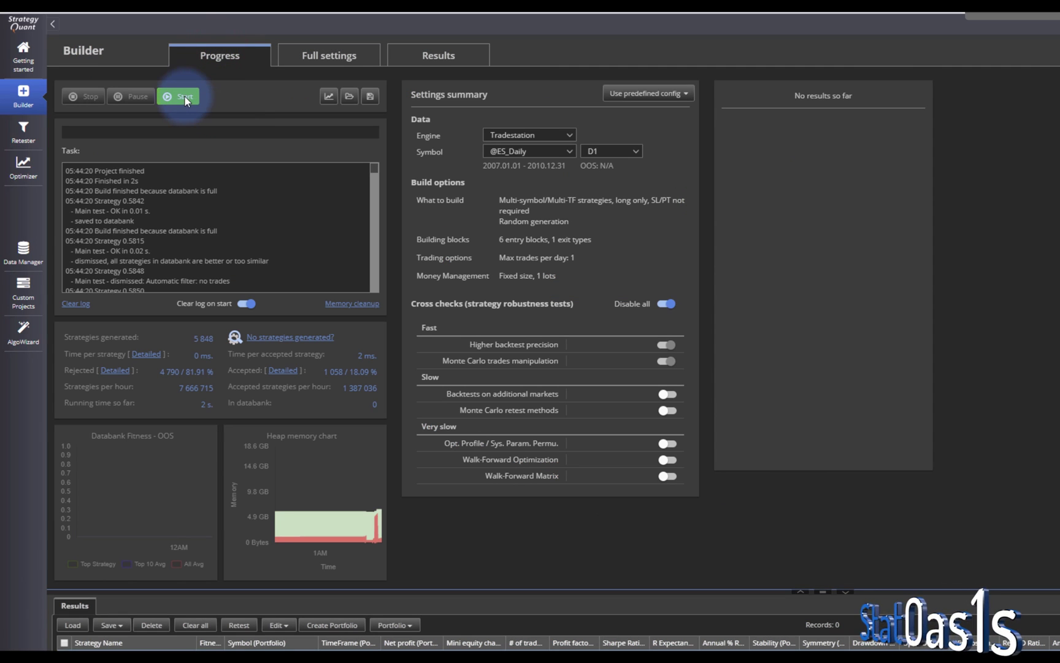
click(305, 53)
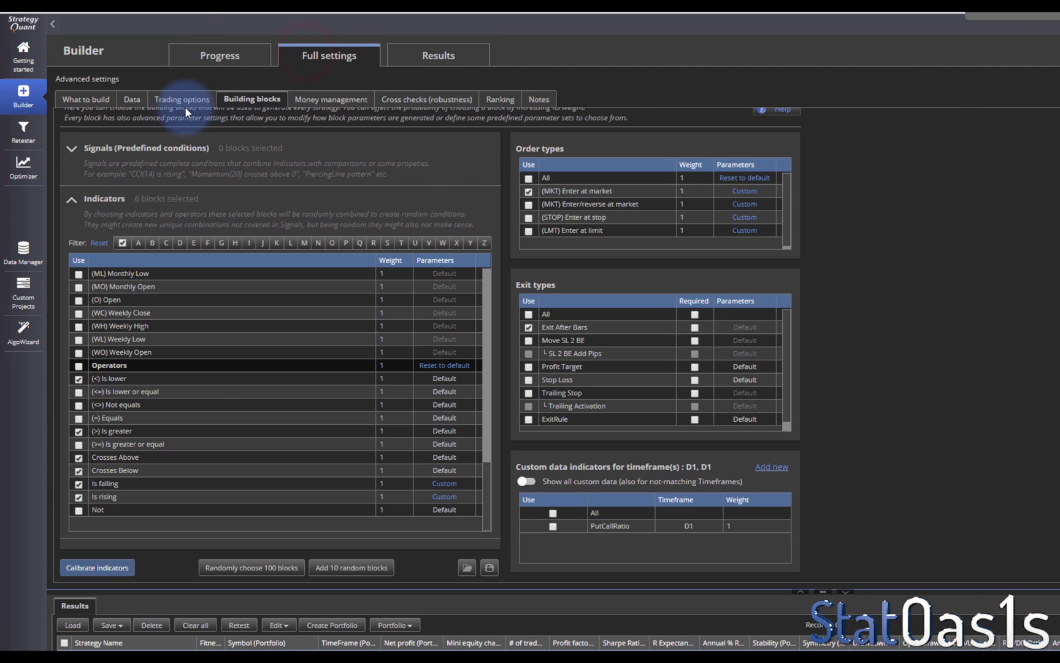
click(130, 97)
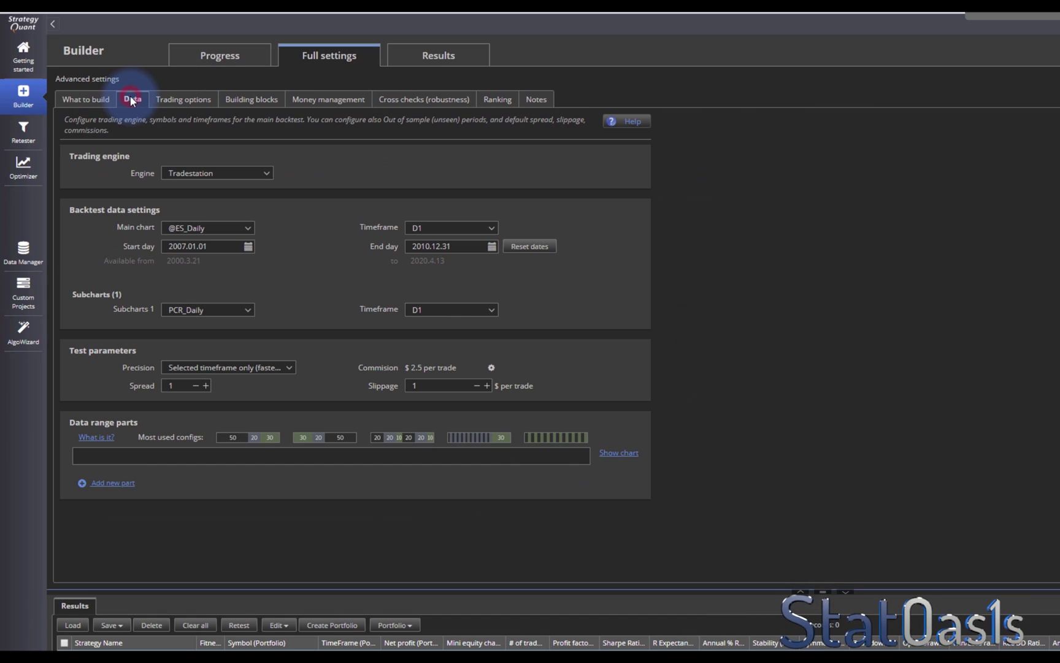
click(88, 99)
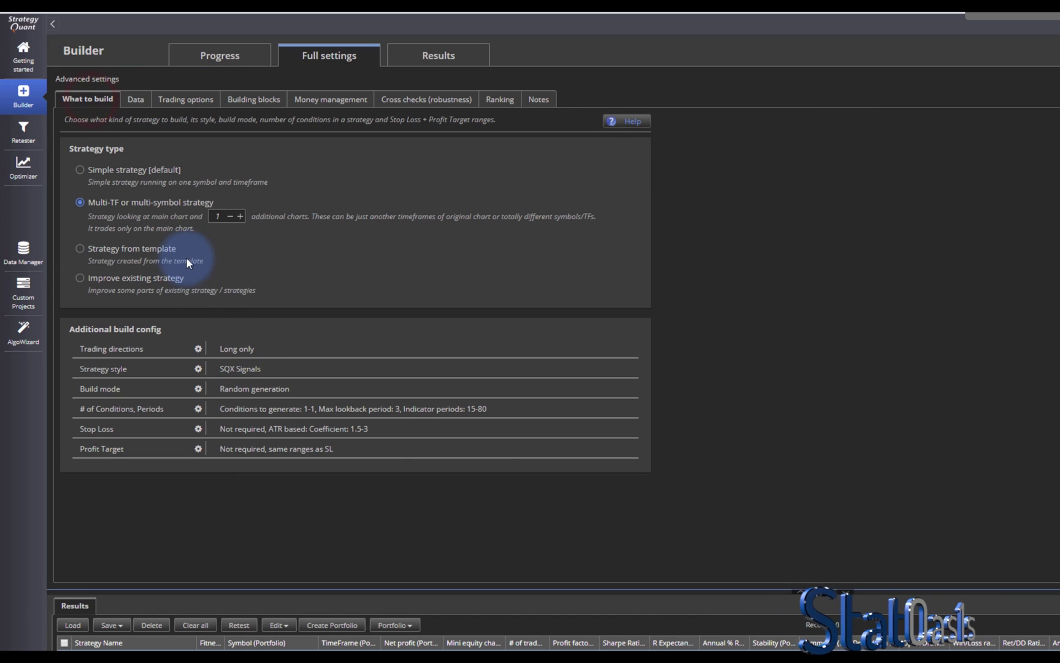
click(197, 408)
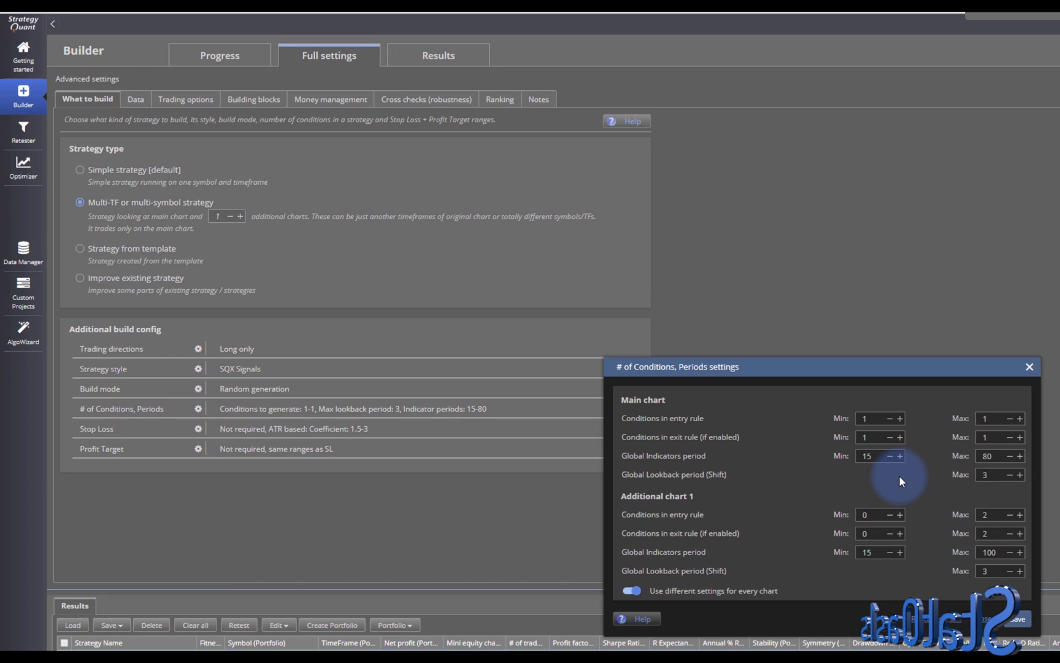
click(633, 590)
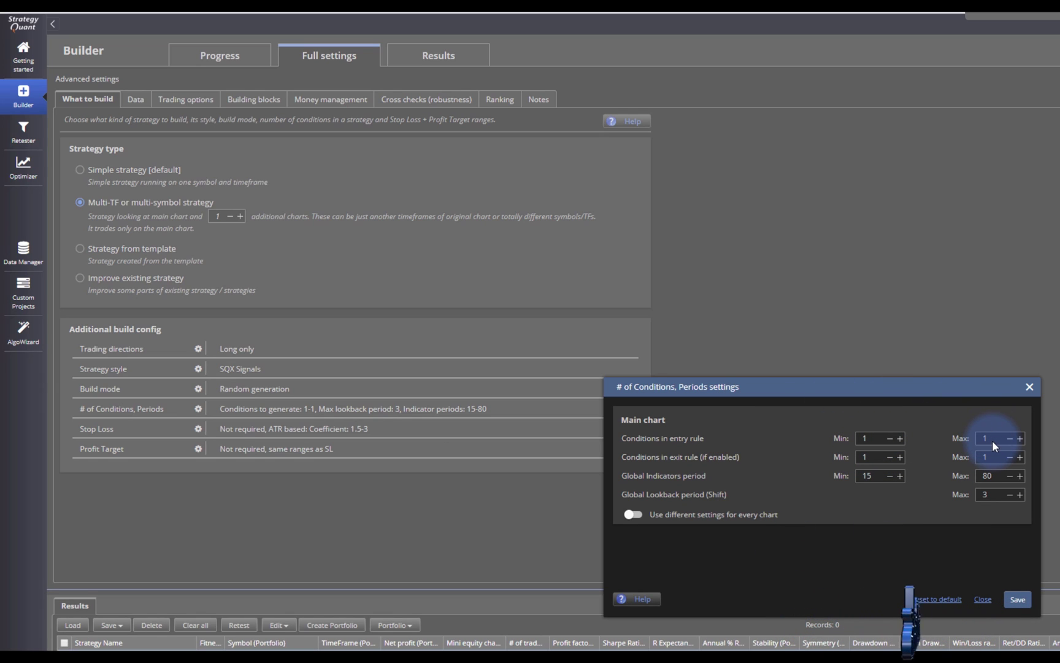
click(1017, 598)
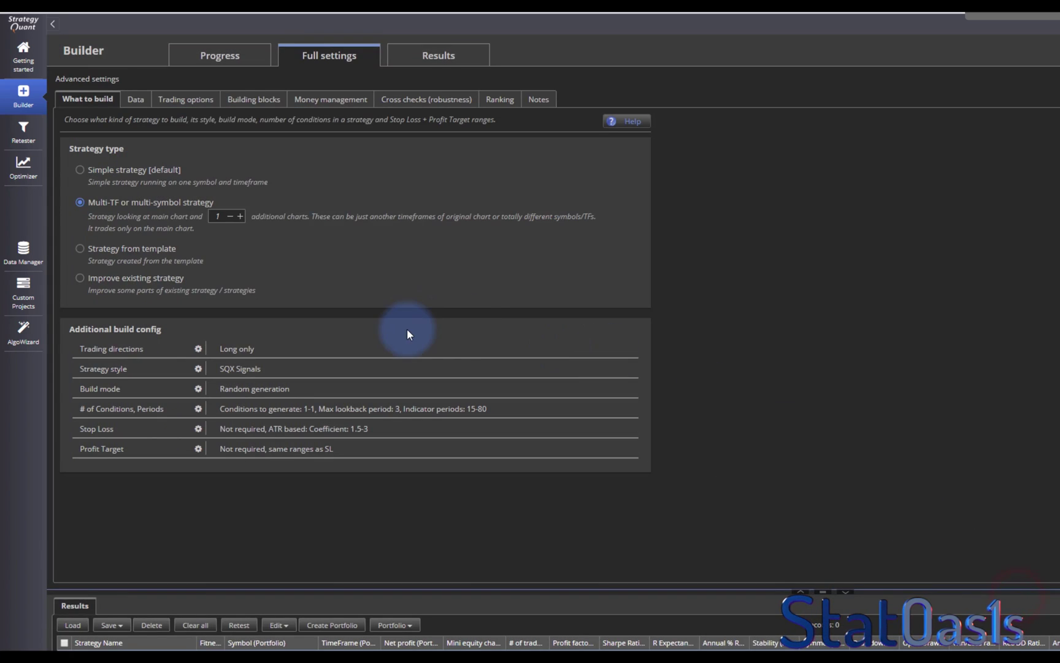
- Try to start the strategy build with only operator blocks selected
click(218, 56)
click(186, 97)
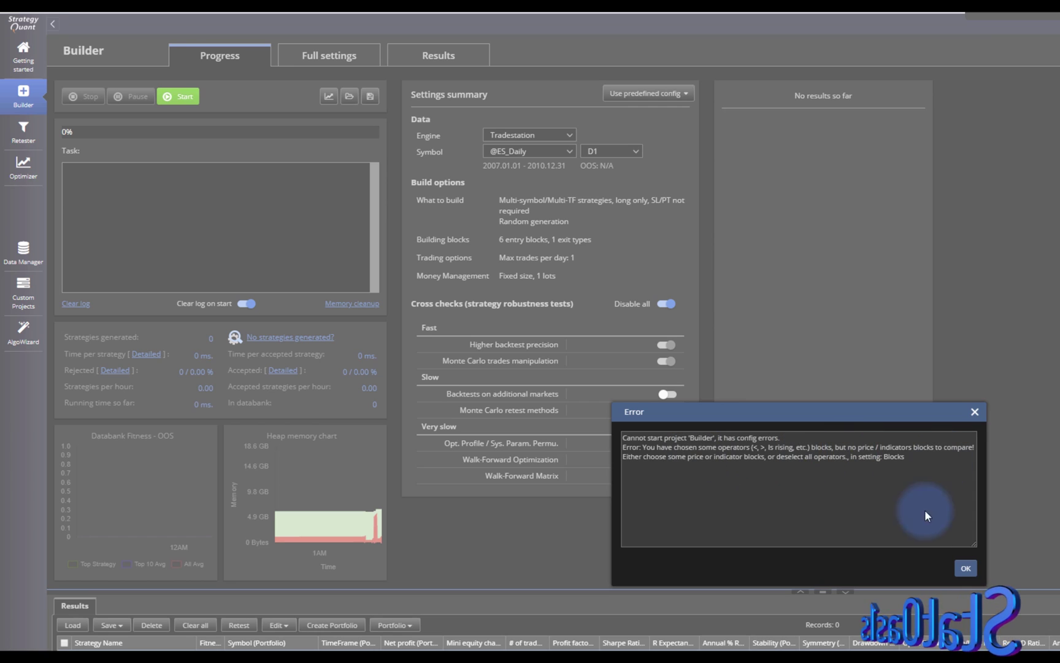
click(966, 567)
- Have 100 building blocks chosen at random for the strategy build
click(348, 54)
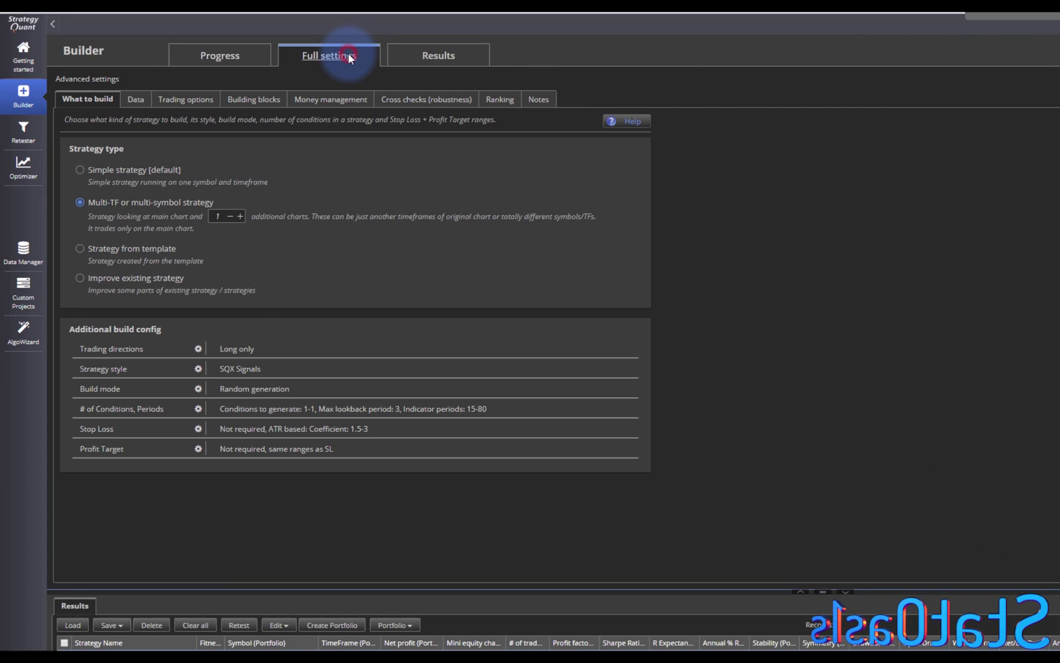
click(265, 100)
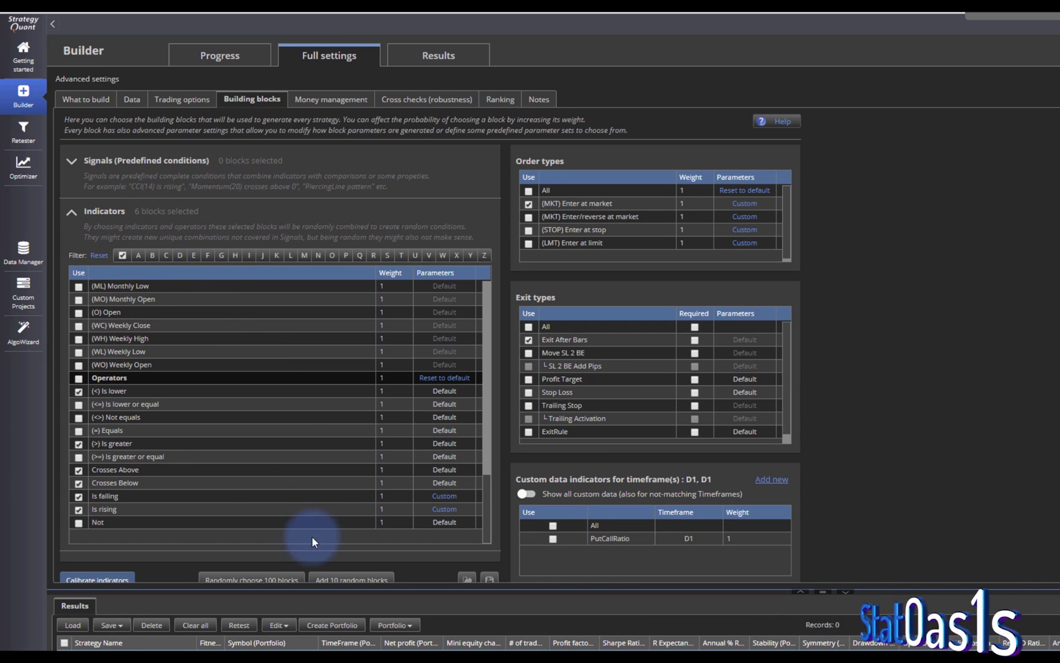
click(263, 577)
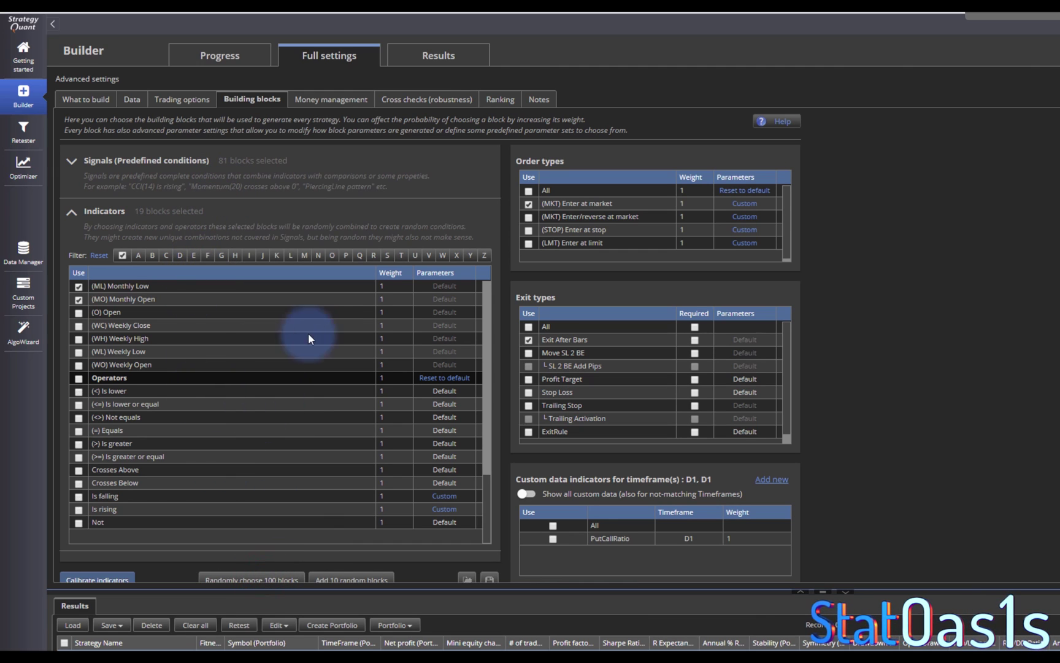
scroll(385, 530, down, 1)
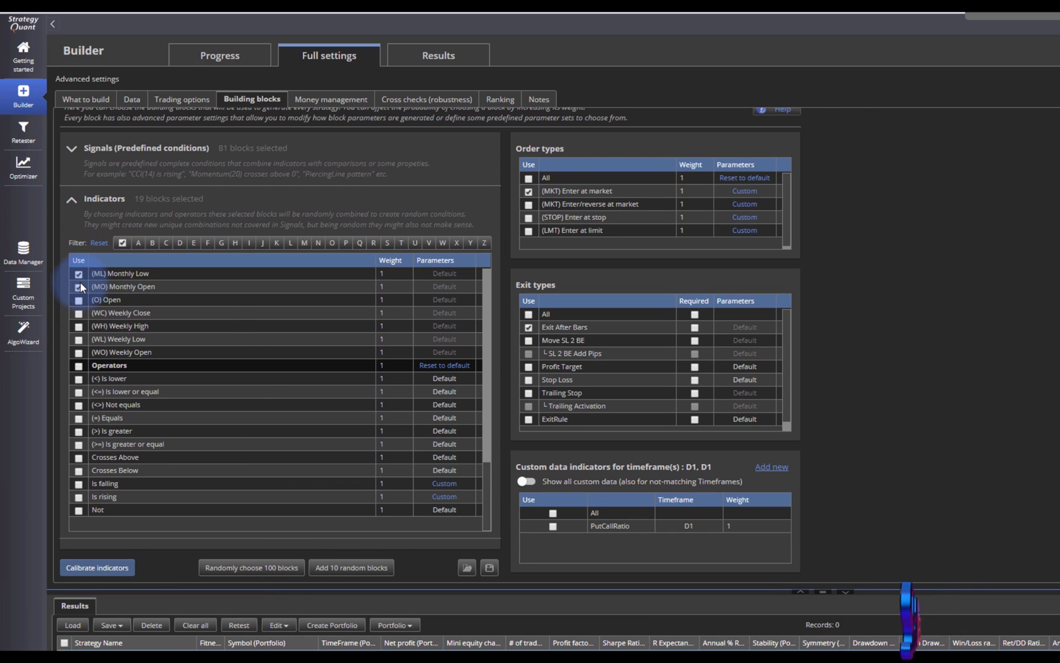
- Deselect every block in both the Indicators and the Signals groups of the building blocks
scroll(250, 376, up, 3)
drag(487, 506, 511, 329)
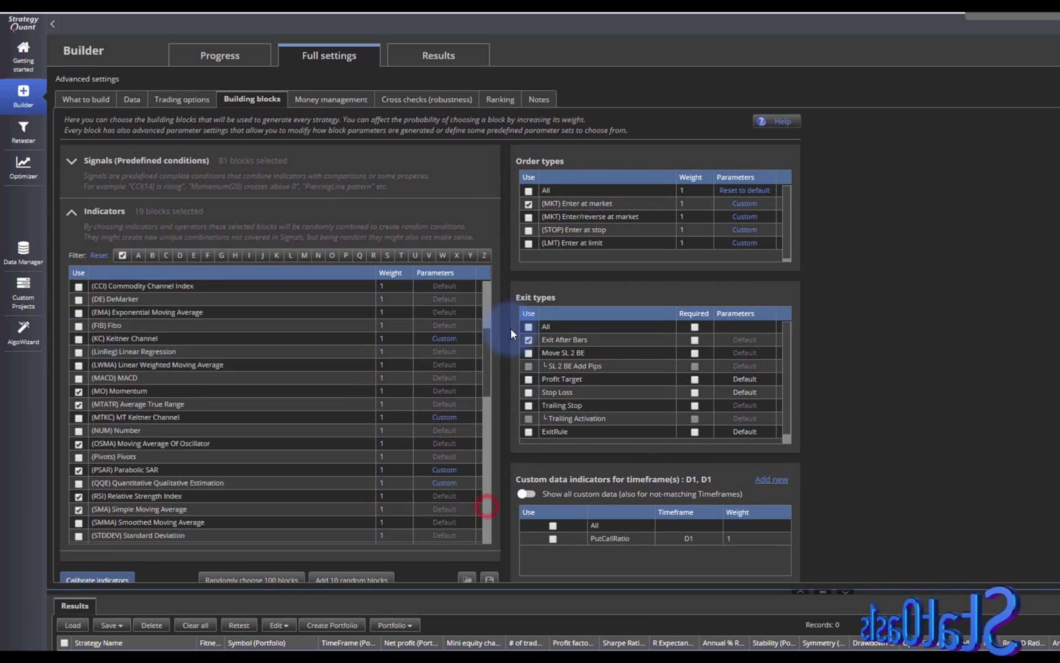
click(78, 287)
click(78, 287)
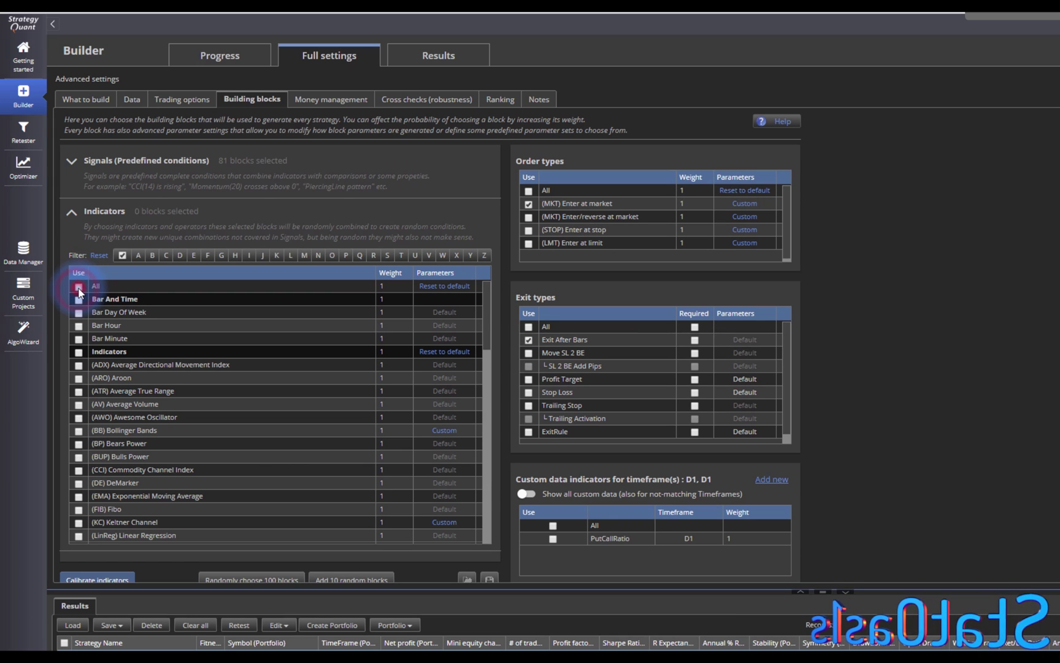
click(95, 178)
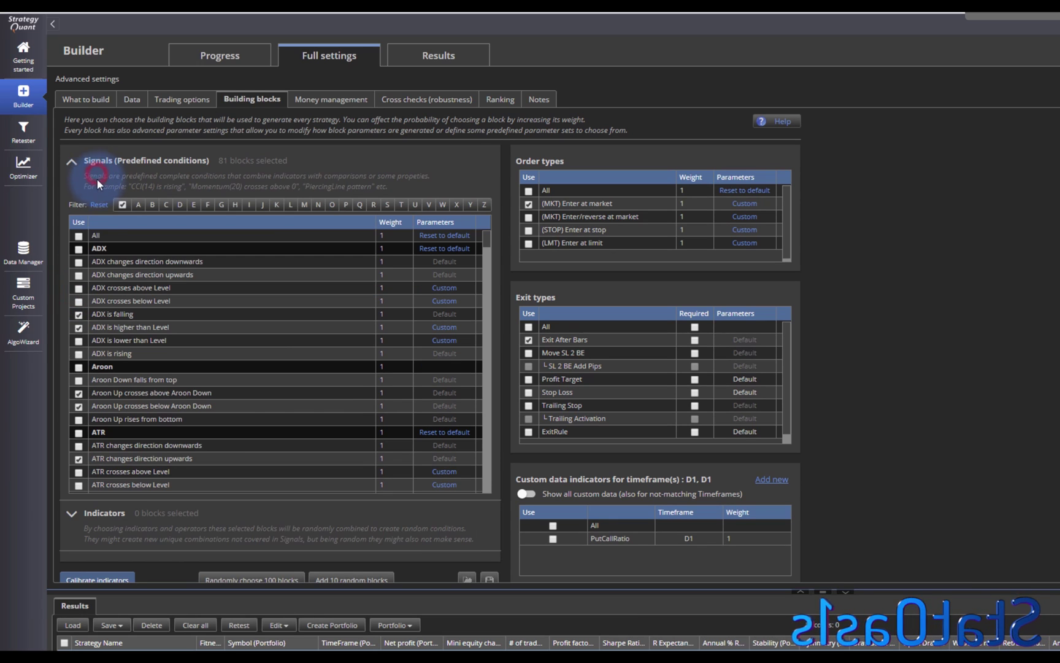
click(78, 235)
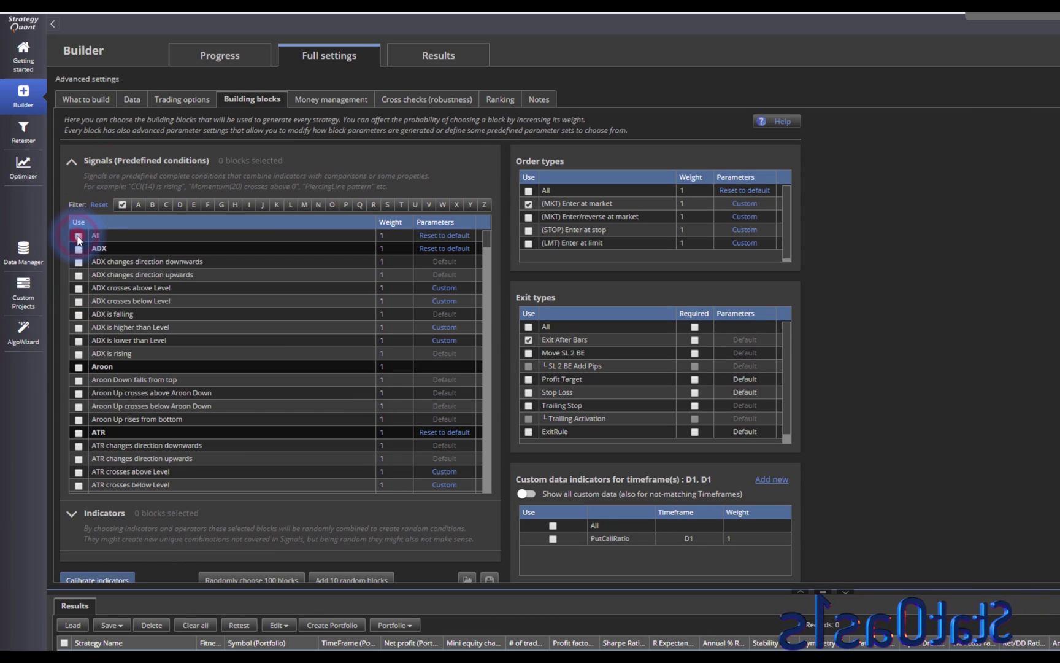
- Enable the ADX indicator and the operators Is lower, Is greater, Crosses Above and Crosses Below
click(142, 515)
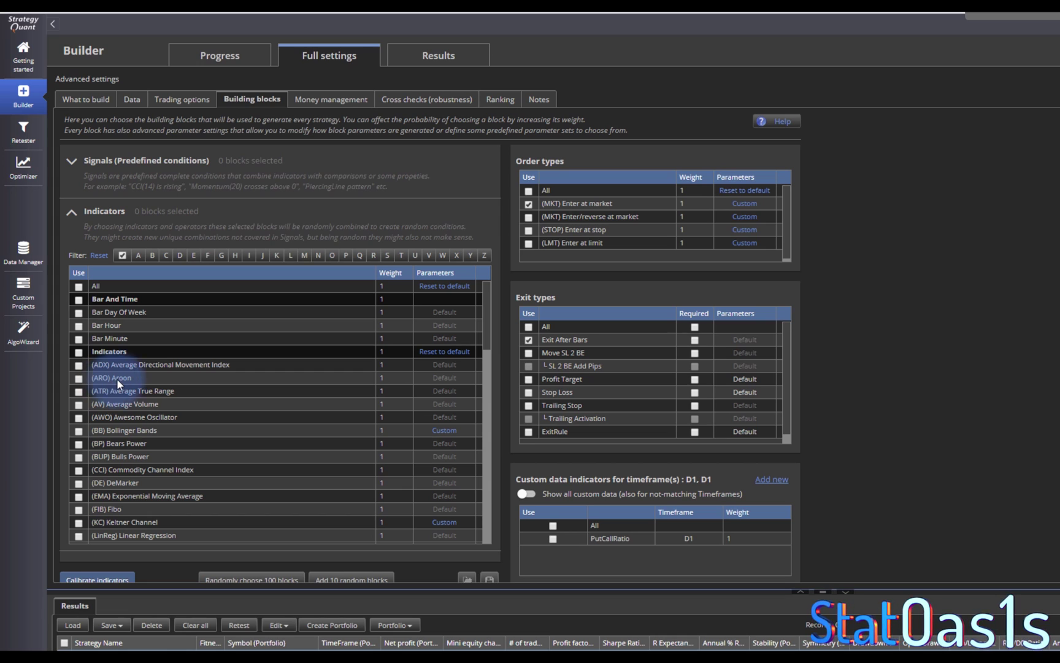
click(78, 365)
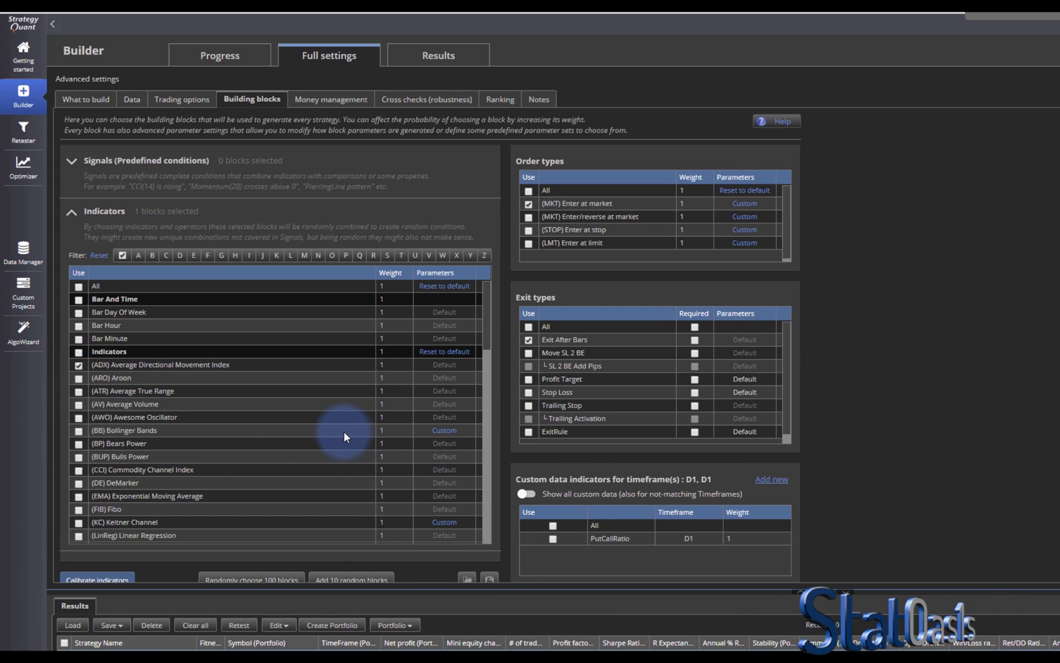
scroll(343, 430, down, 3)
drag(488, 307, 486, 511)
click(90, 378)
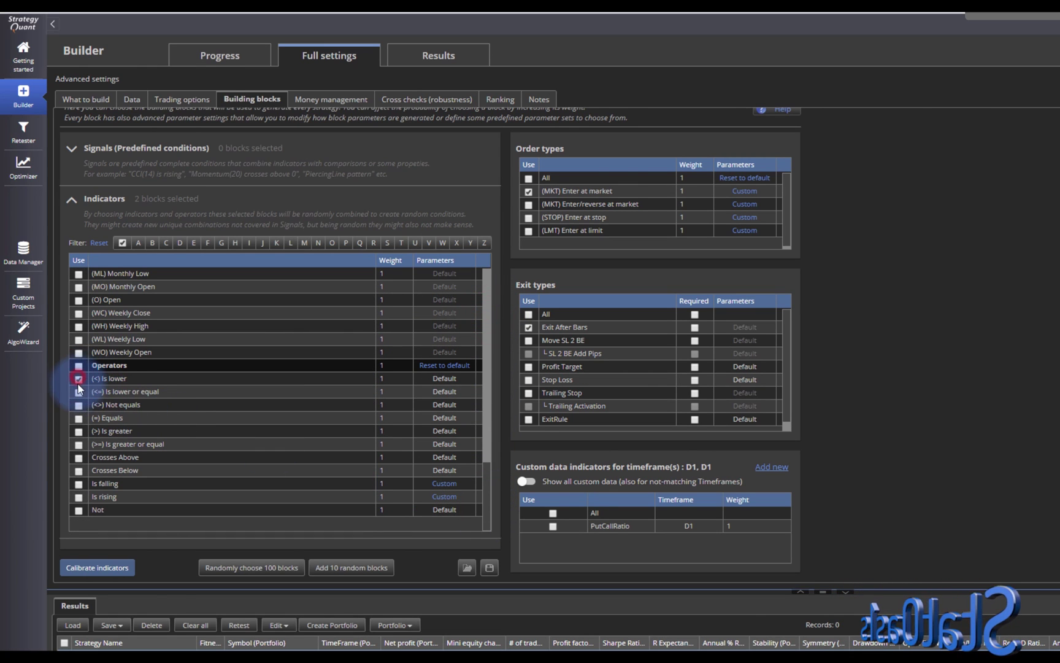
click(78, 430)
click(79, 457)
click(78, 470)
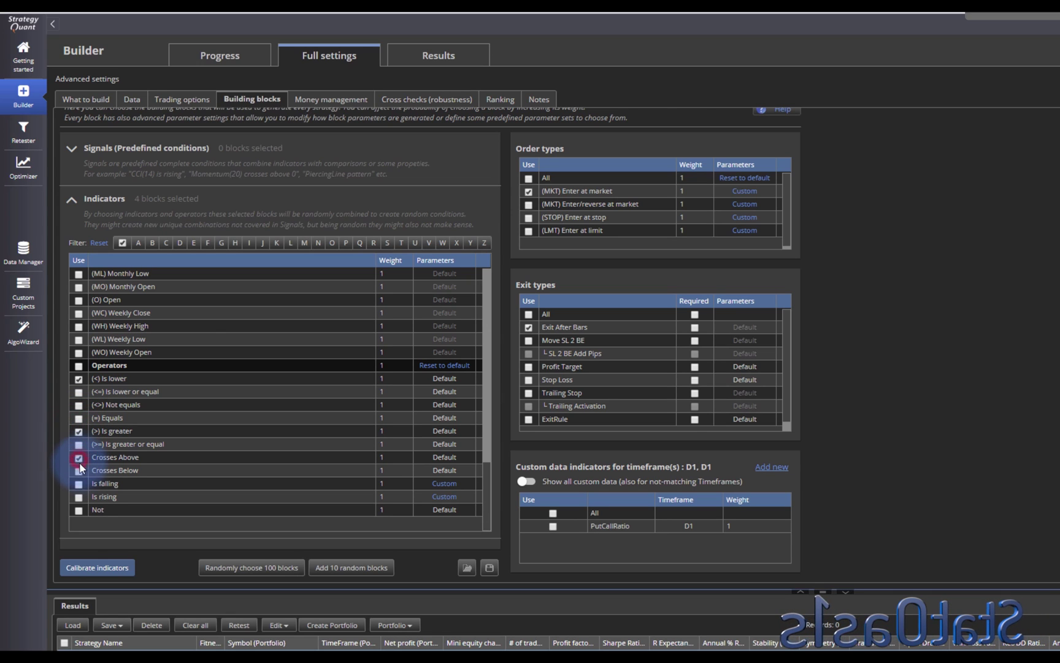
- Enable the Is falling and Is rising operators, and run the strategy build briefly before stopping it
click(79, 483)
click(79, 496)
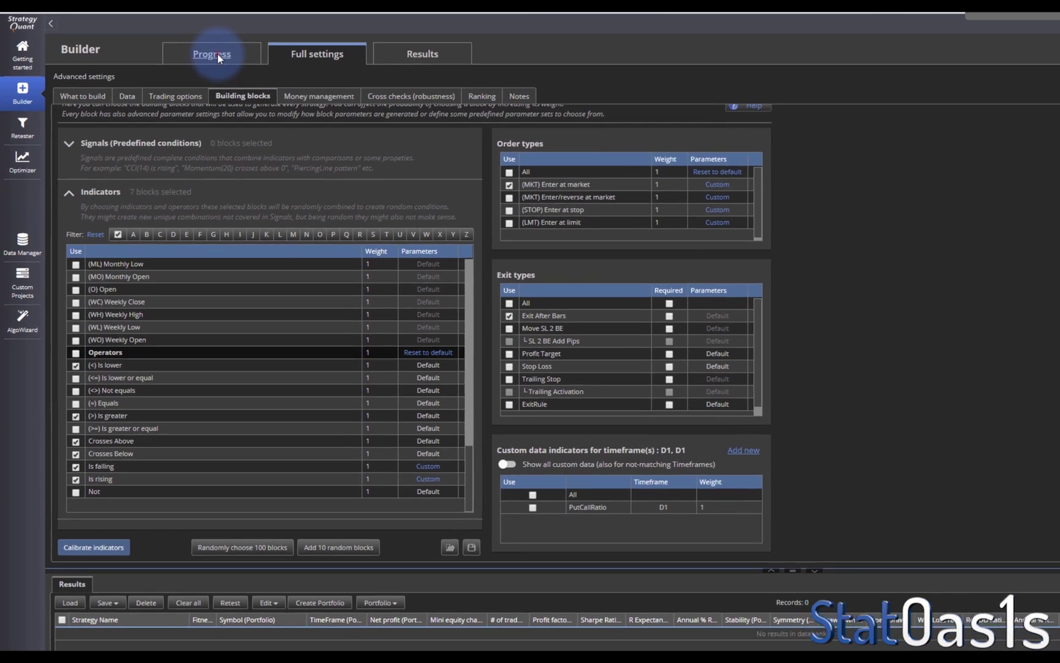
click(219, 54)
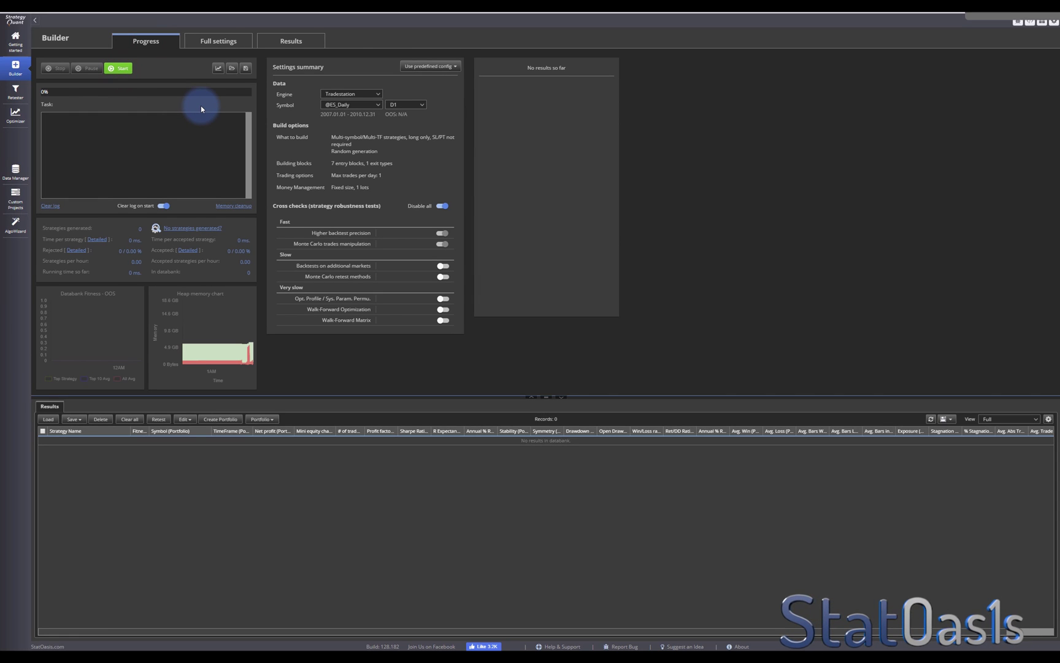
click(118, 68)
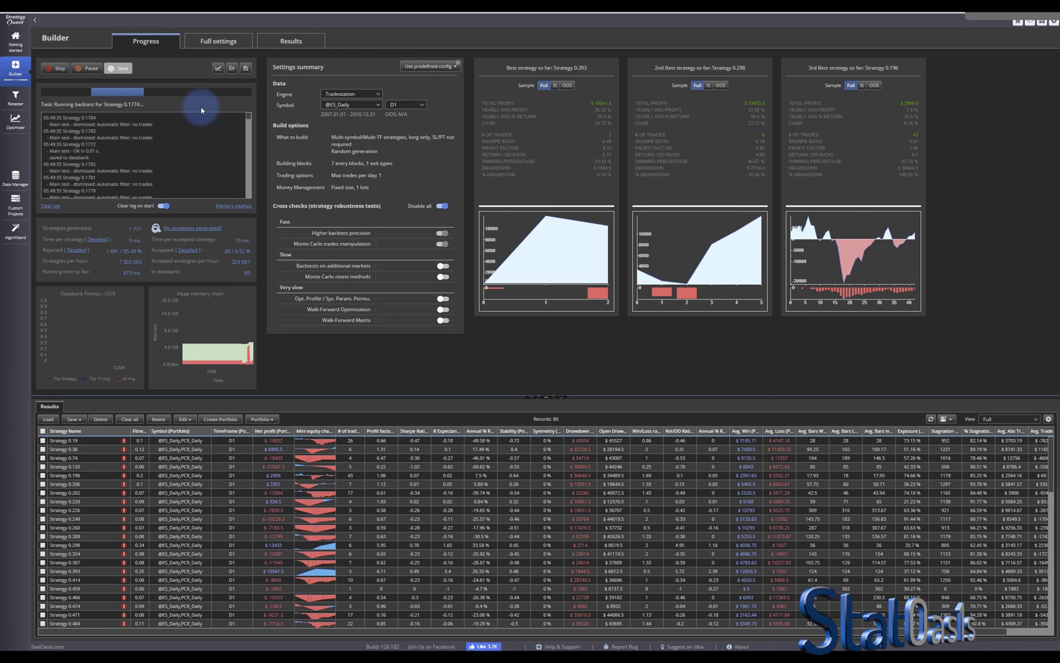
click(57, 67)
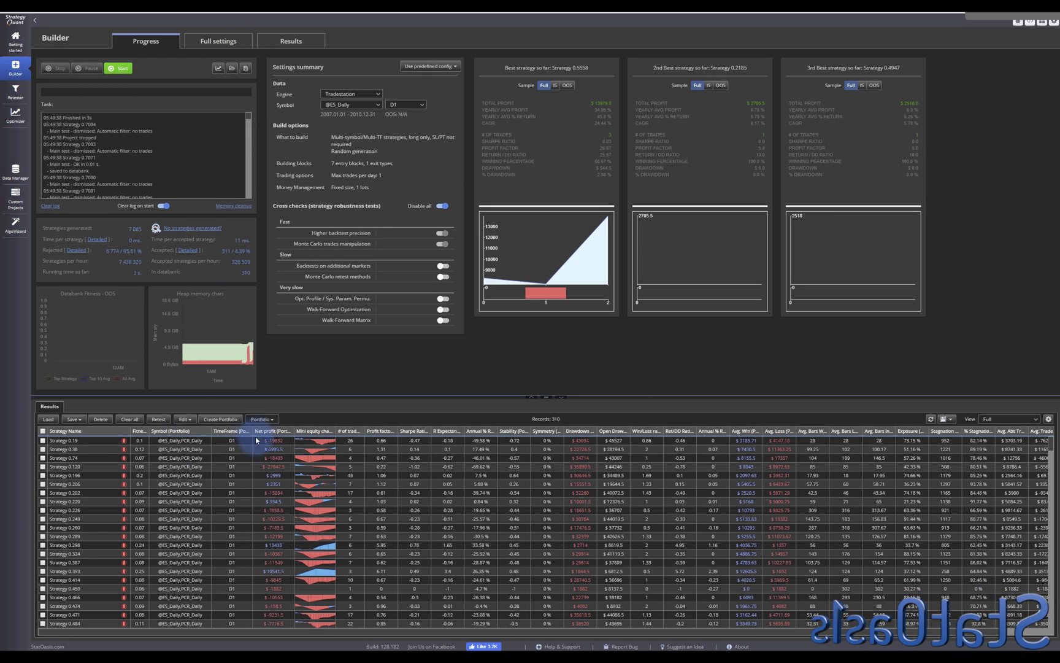
- Inspect the pseudo code entry signals of Strategies 0.19, 0.74, 0.196 and 0.220 for main chart and subchart conditions
double_click(193, 443)
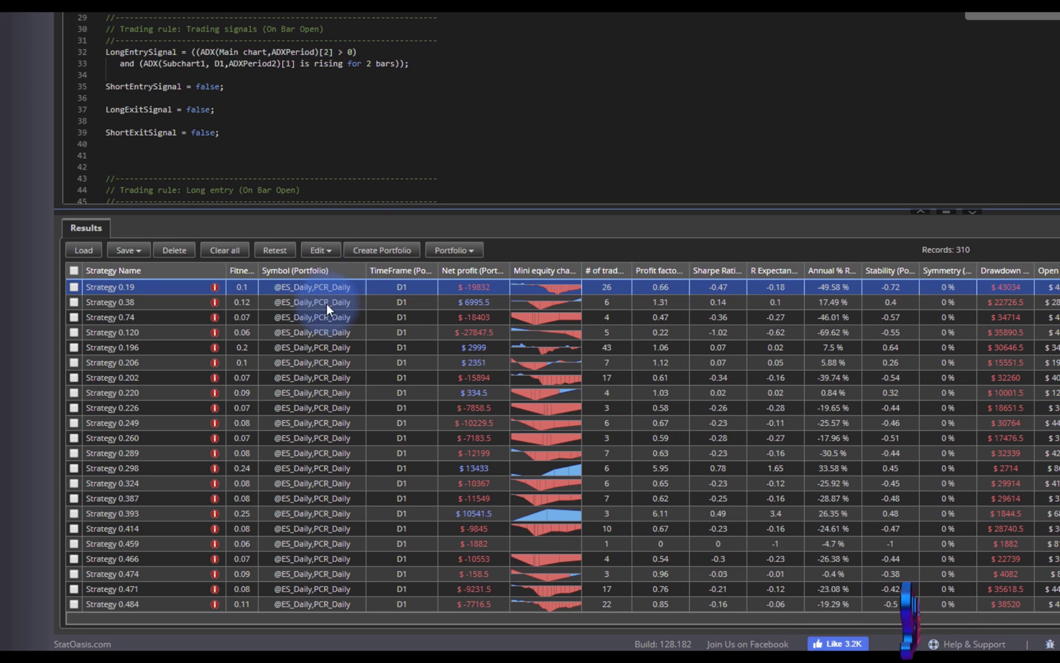
click(322, 319)
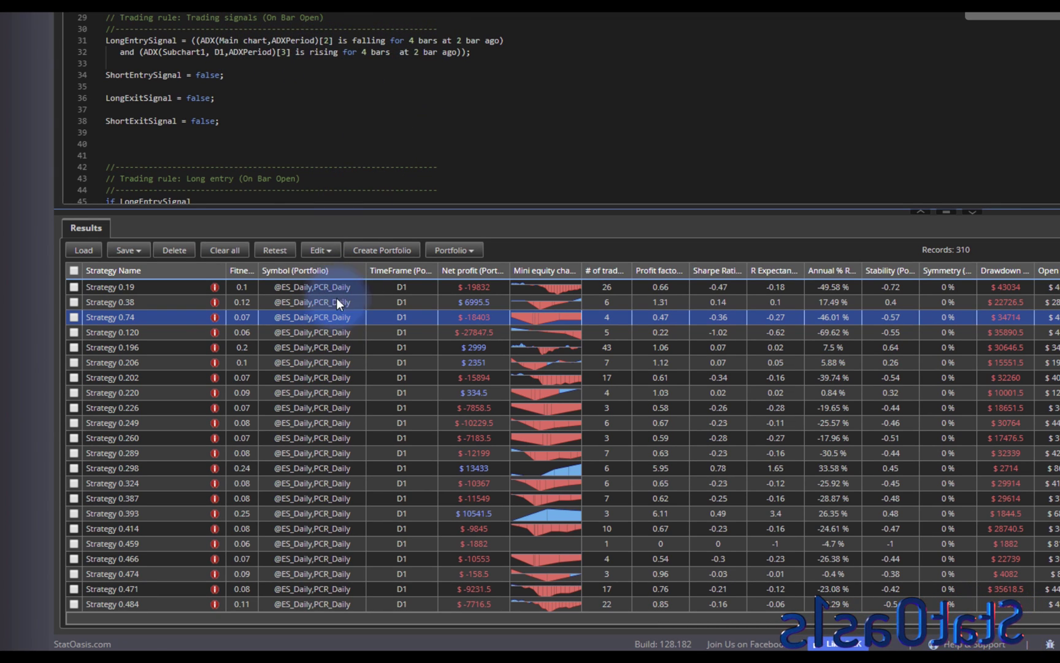
click(325, 347)
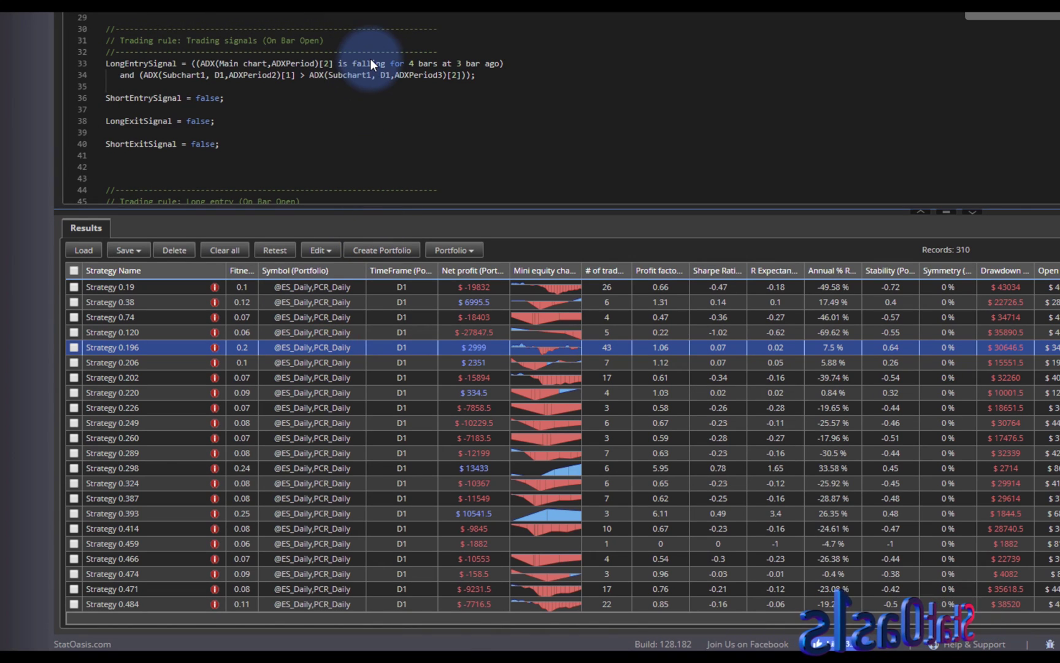
click(322, 392)
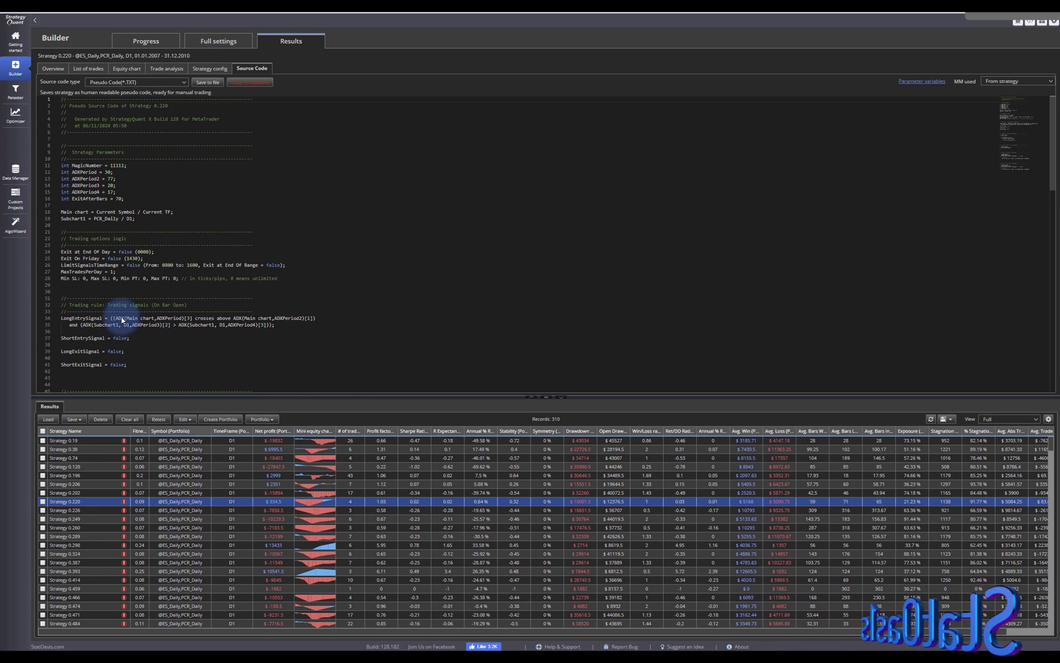
- Use different condition settings for every chart, with the main chart's entry and exit conditions set to minimum 0 and maximum 0
click(205, 41)
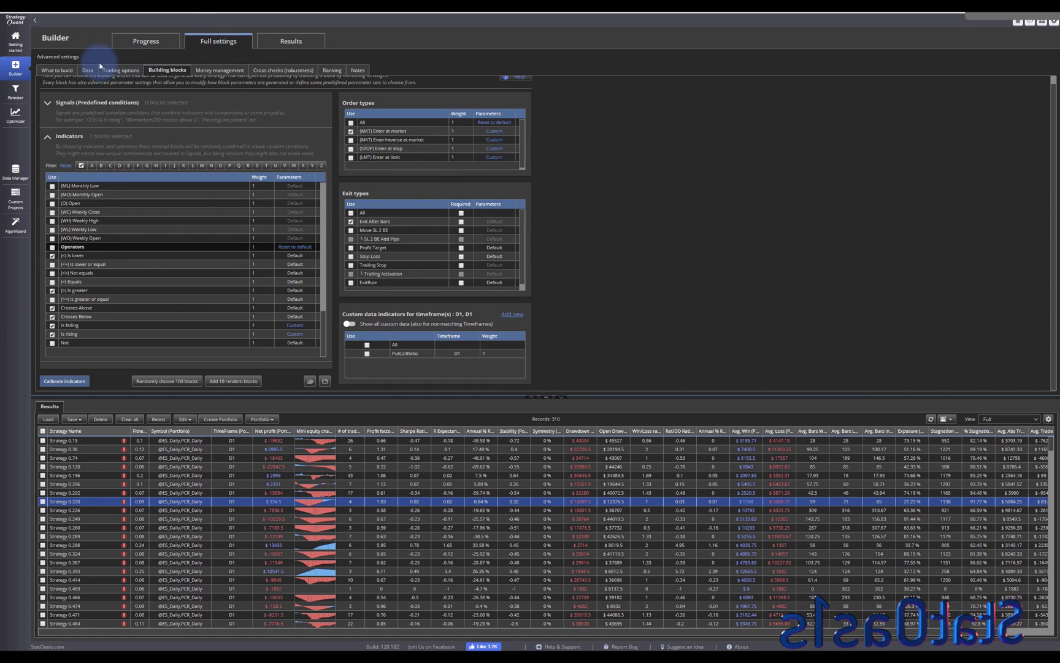
click(57, 70)
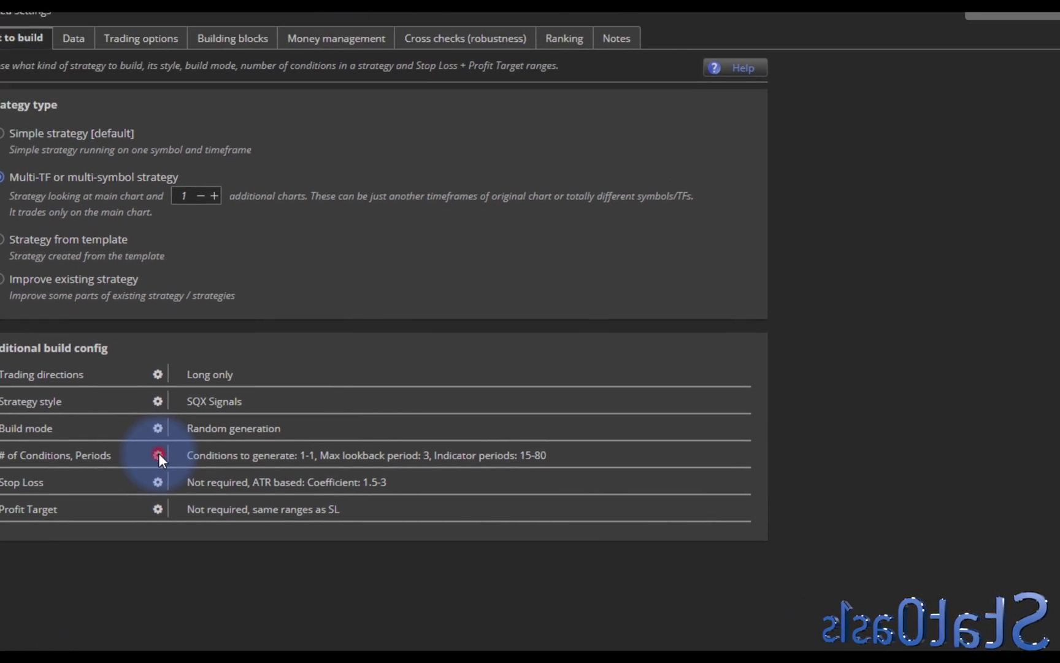
click(267, 546)
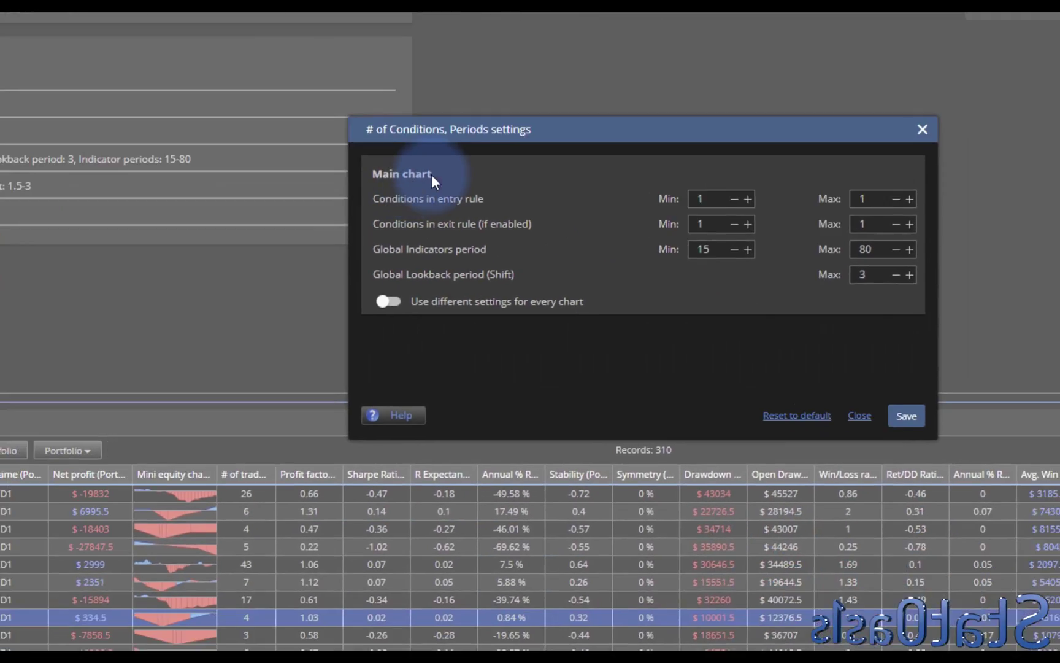
click(362, 279)
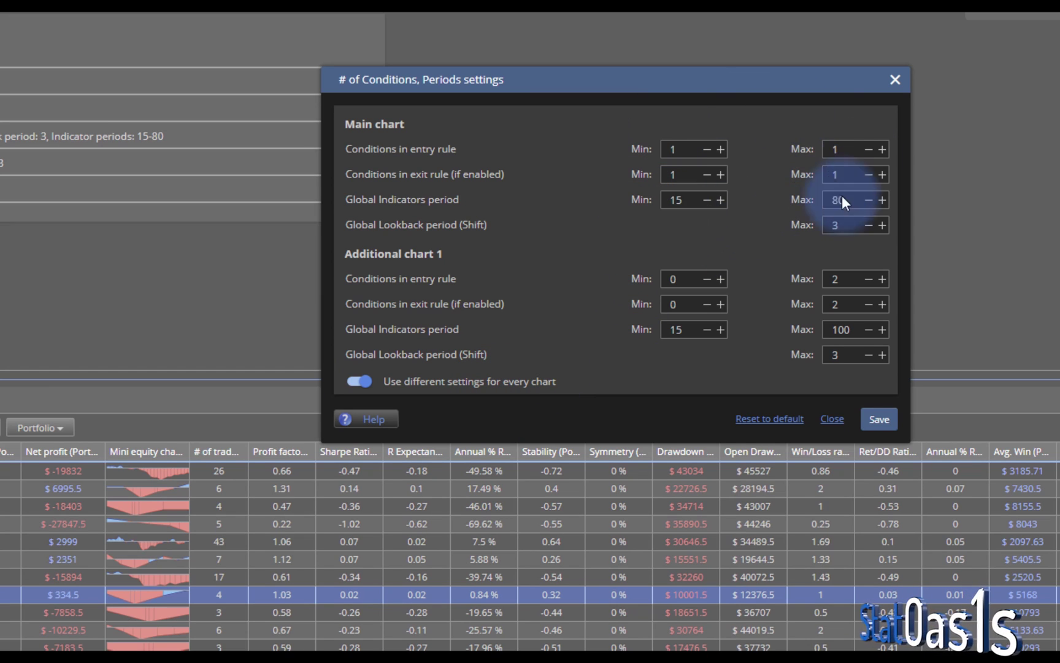
click(706, 149)
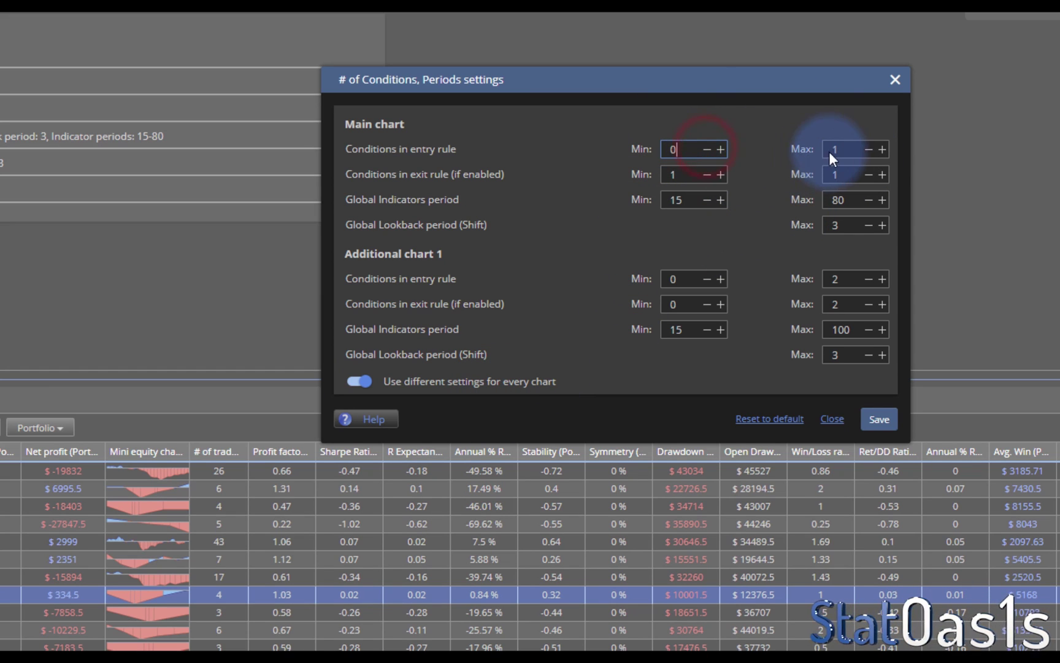
click(868, 149)
click(707, 175)
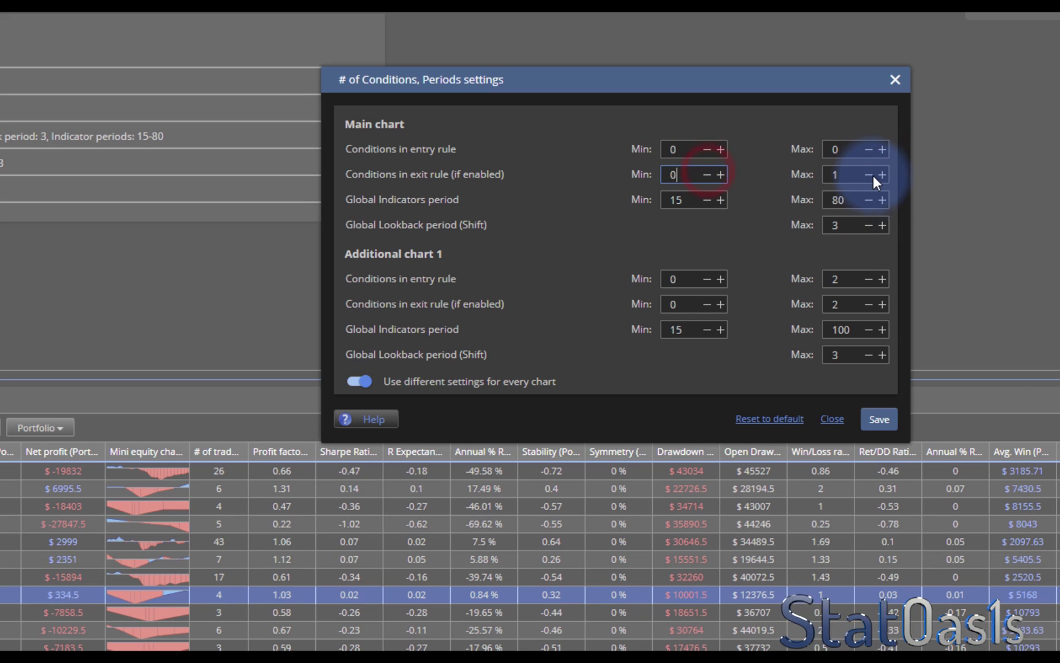
click(867, 174)
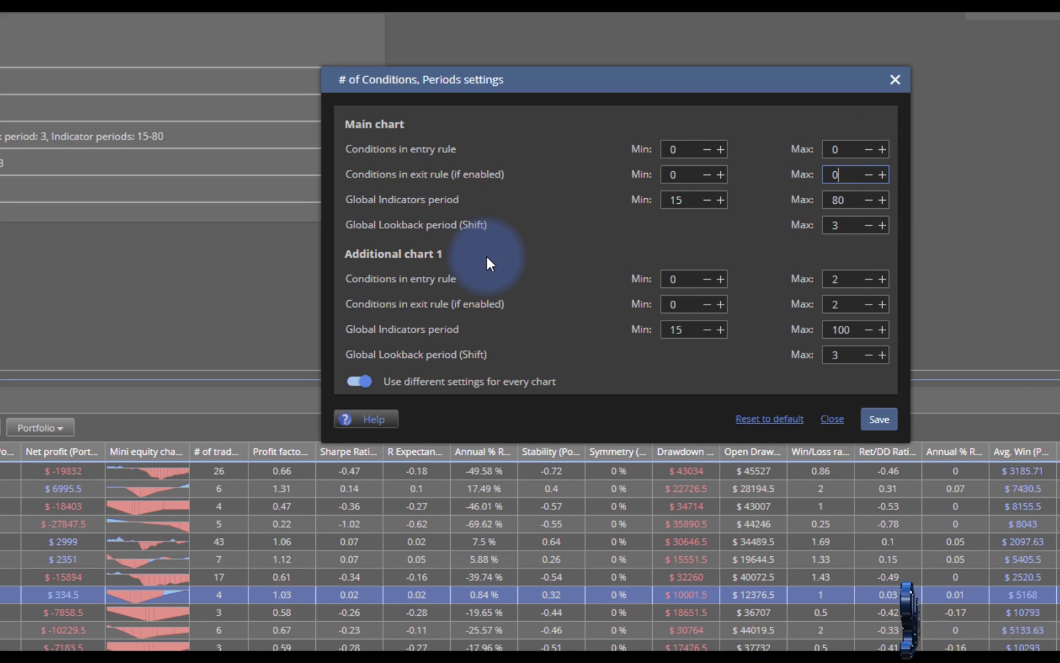
- Set Additional chart 1's entry and exit conditions to minimum 1 and maximum 1, and save the settings
click(720, 279)
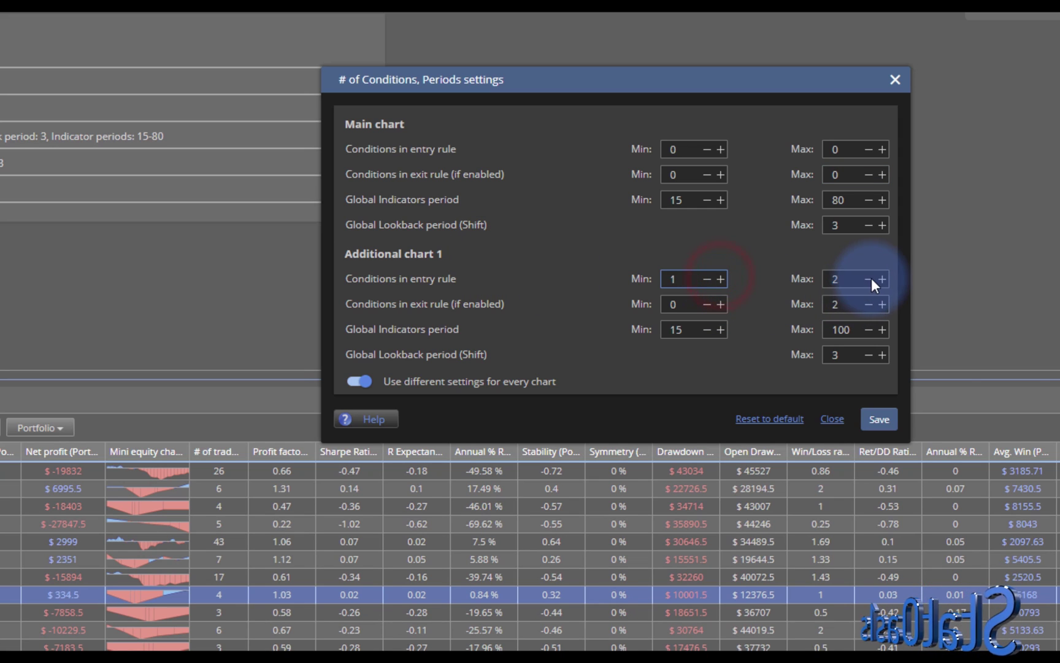
click(867, 279)
click(720, 304)
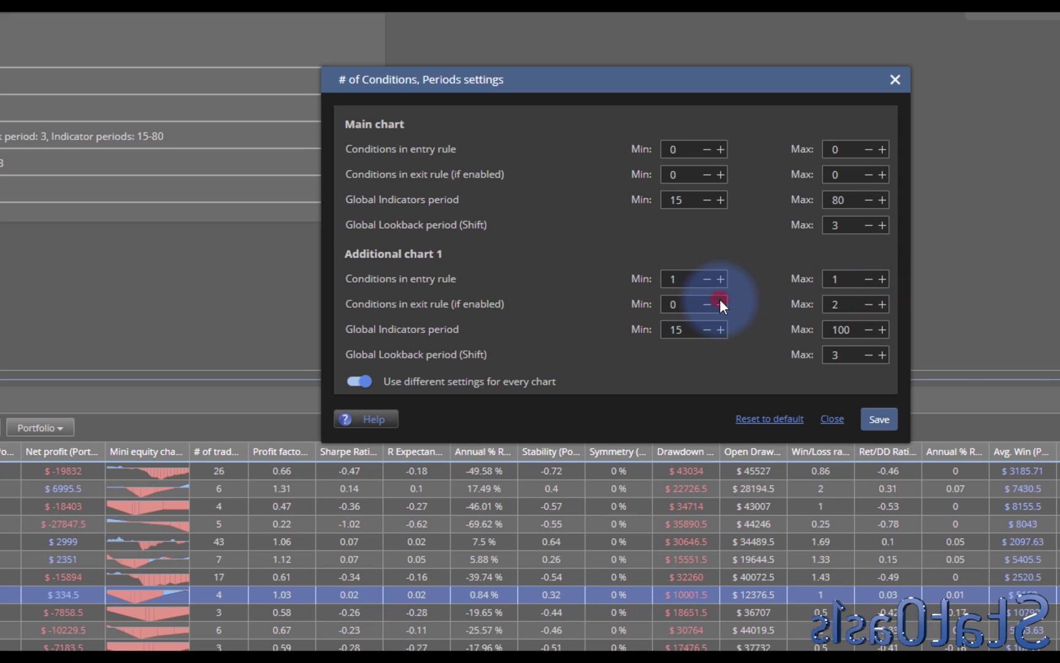
click(869, 303)
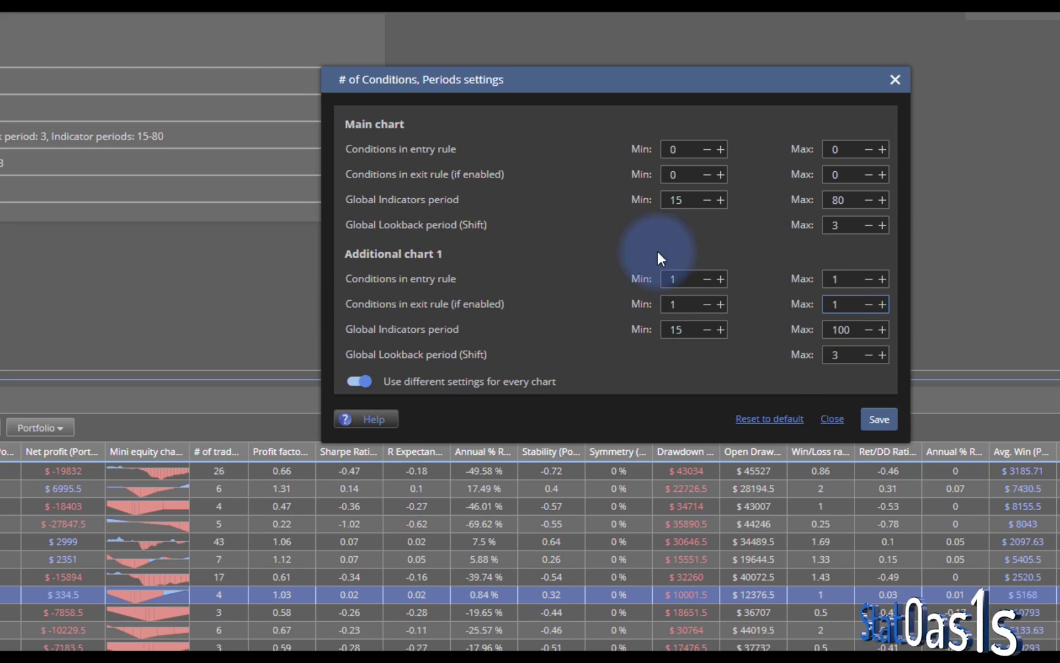
click(887, 419)
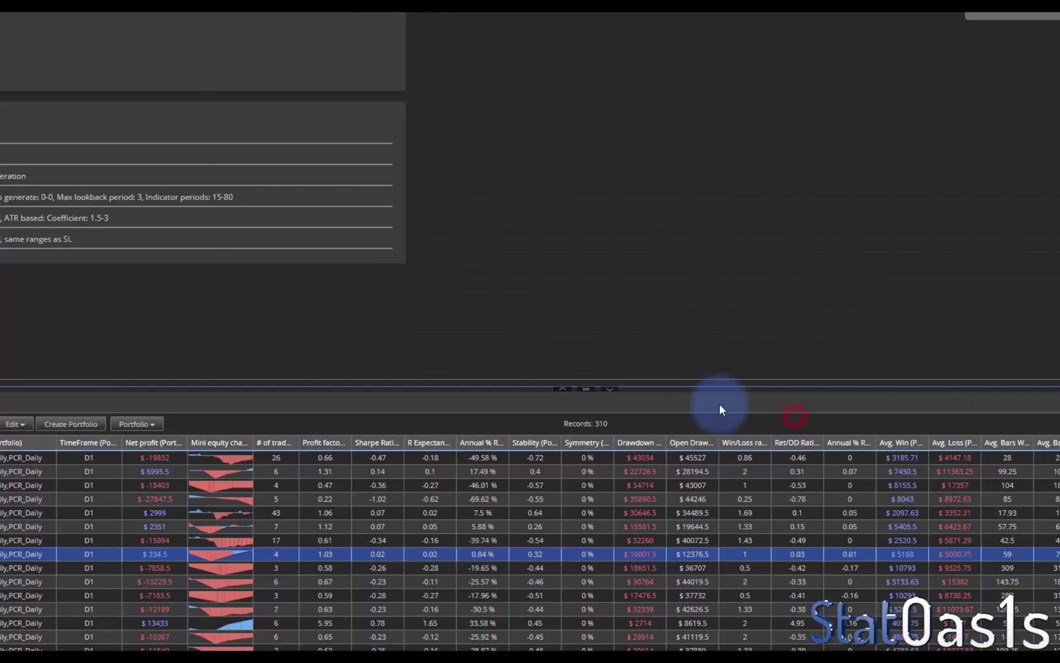
- Clear all strategies from the results databank and run a fresh strategy build briefly before stopping it
click(129, 419)
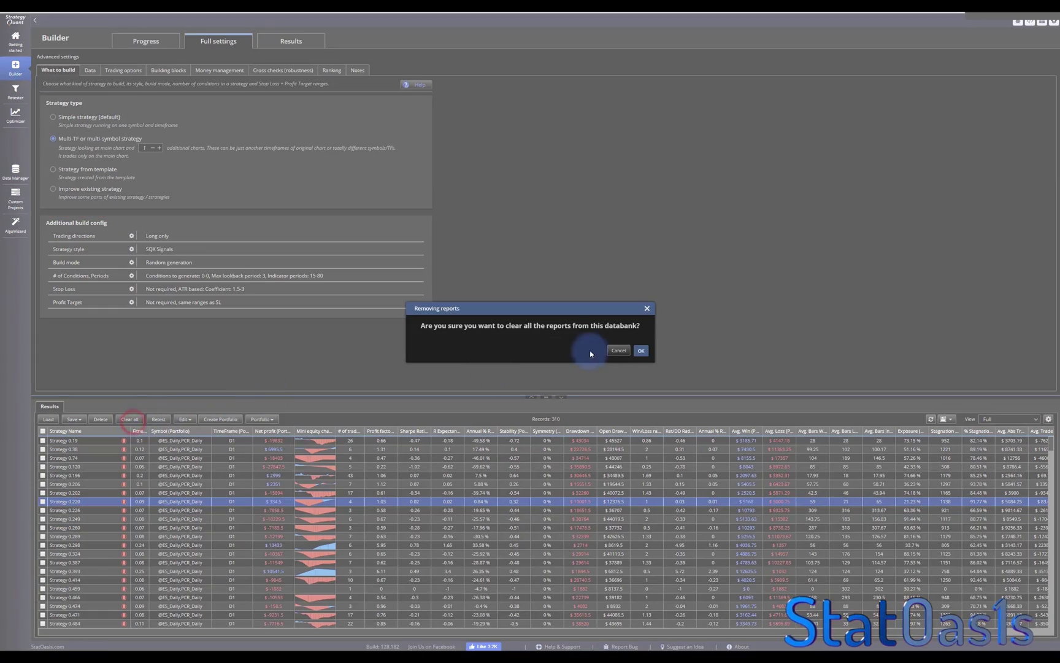
click(641, 350)
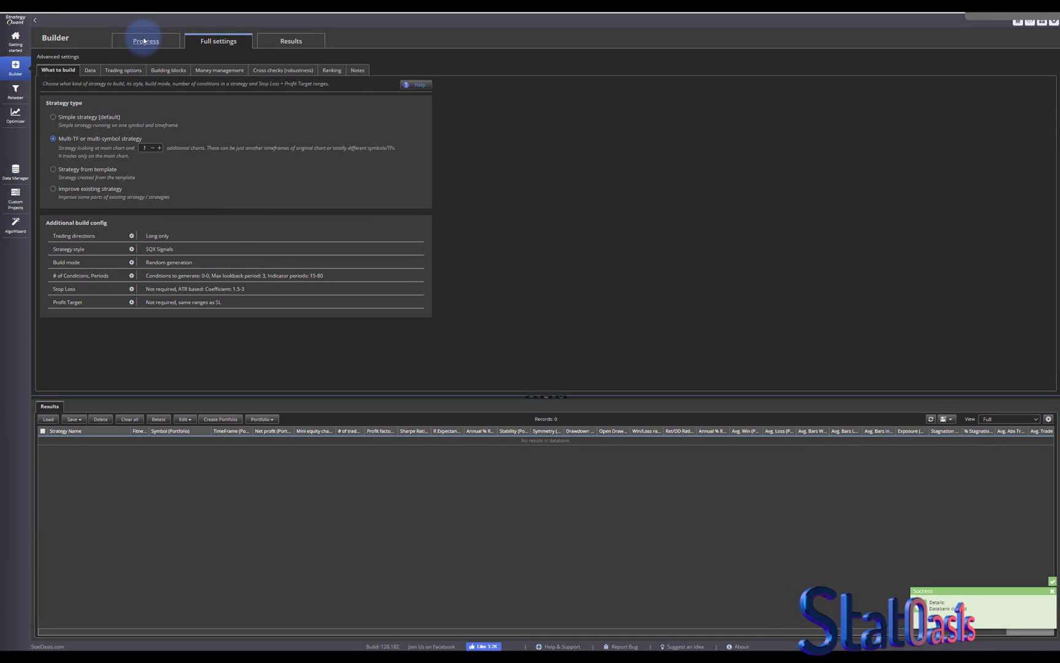
click(145, 41)
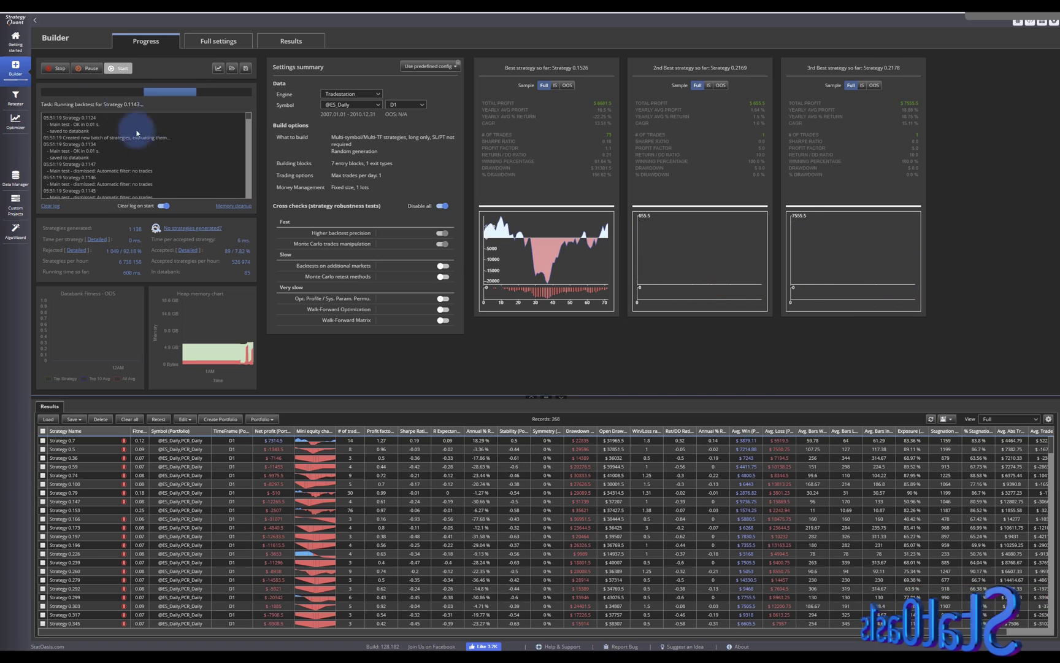
click(62, 69)
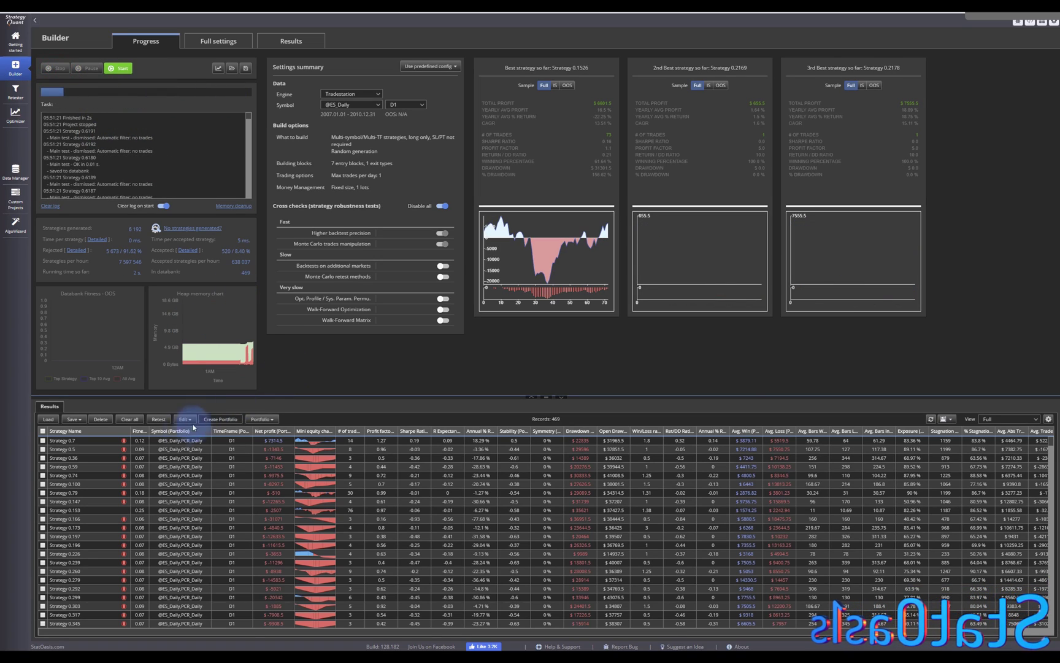
- Check the pseudo code of several new strategies, including 0.7, 0.5 and 0.59, for entry signals based on Subchart1
double_click(174, 441)
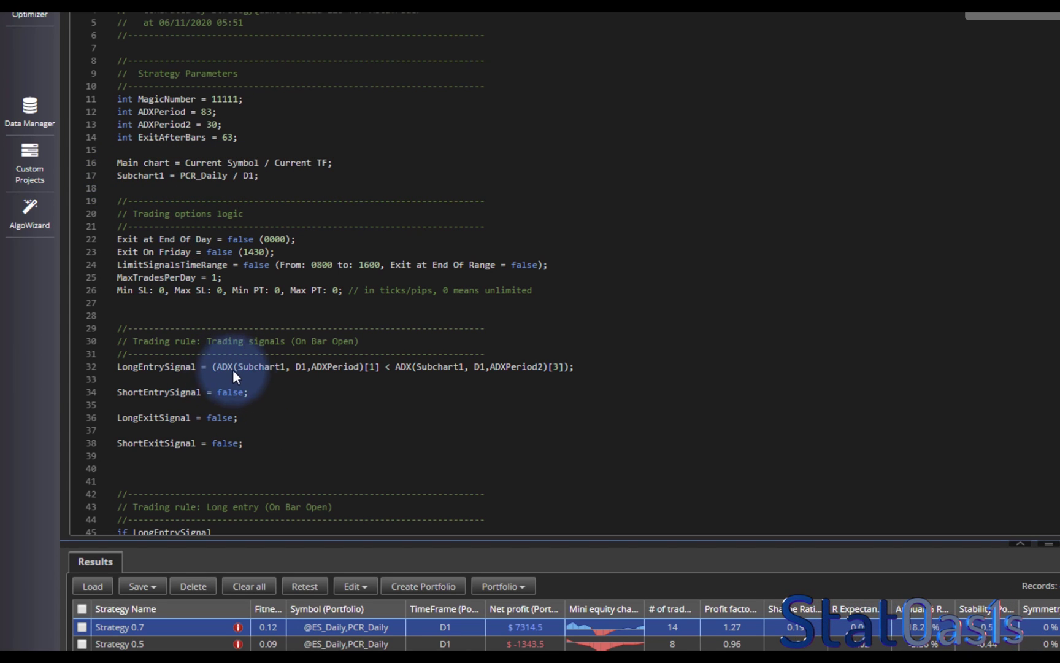
double_click(260, 368)
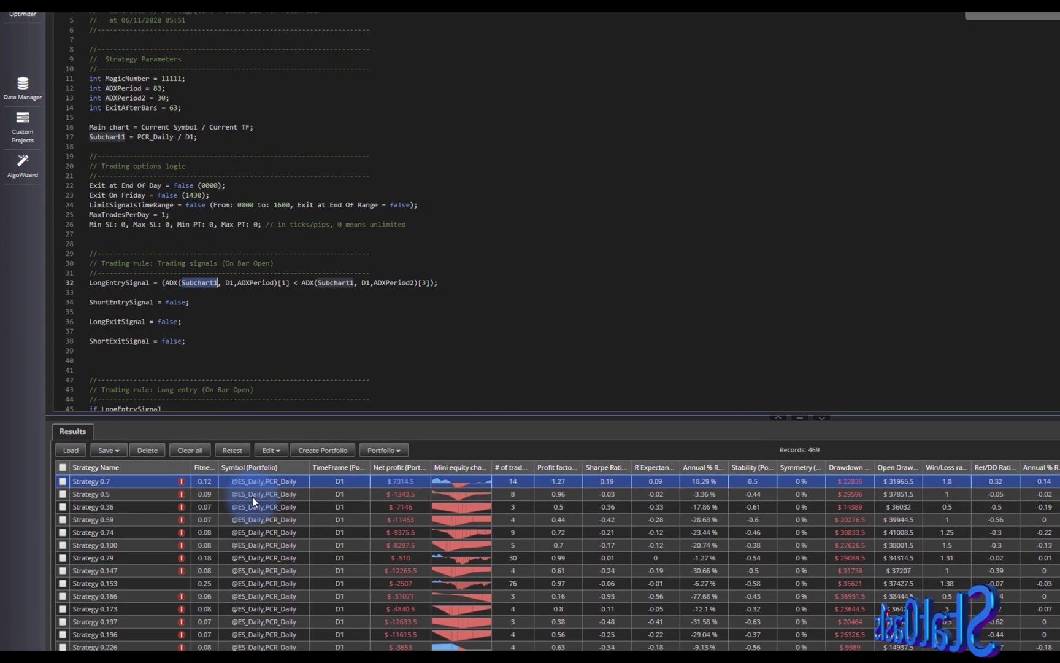
click(252, 497)
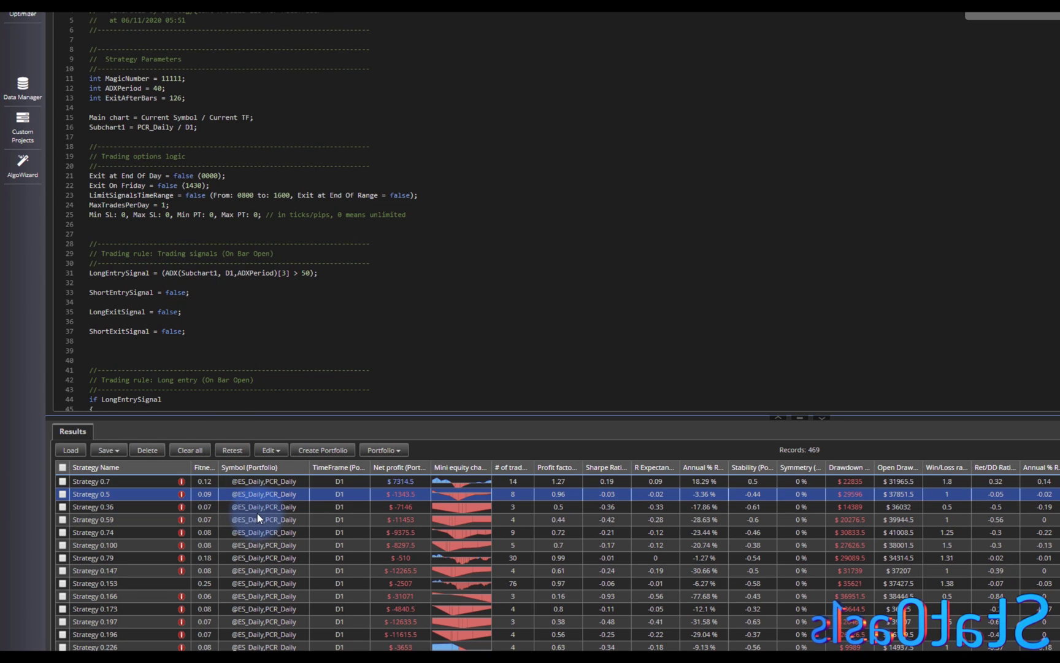
click(255, 518)
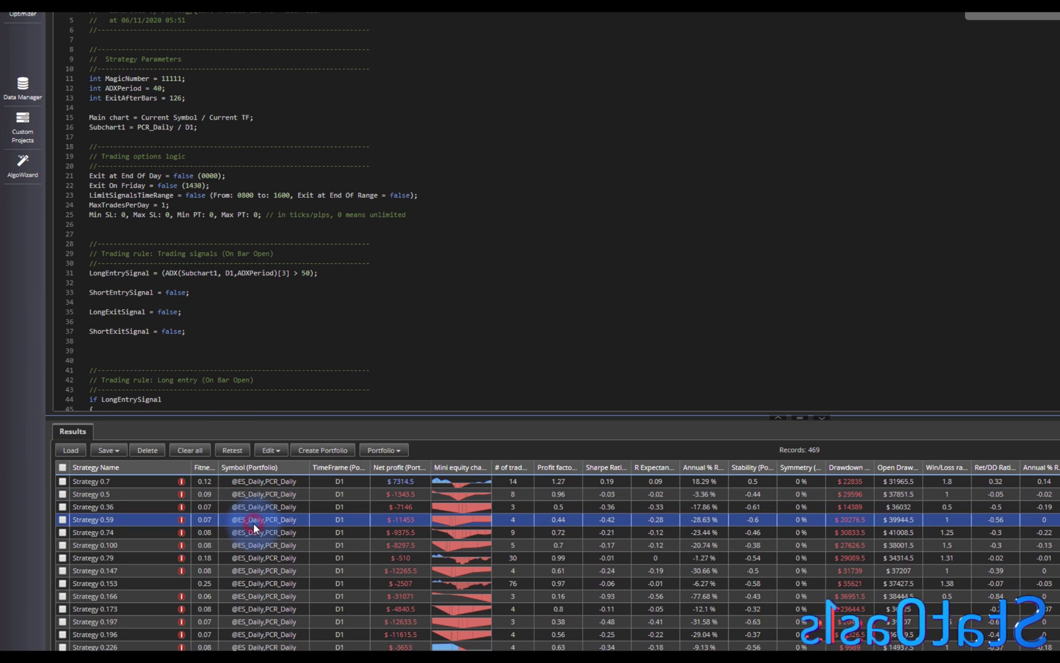
click(264, 602)
click(269, 637)
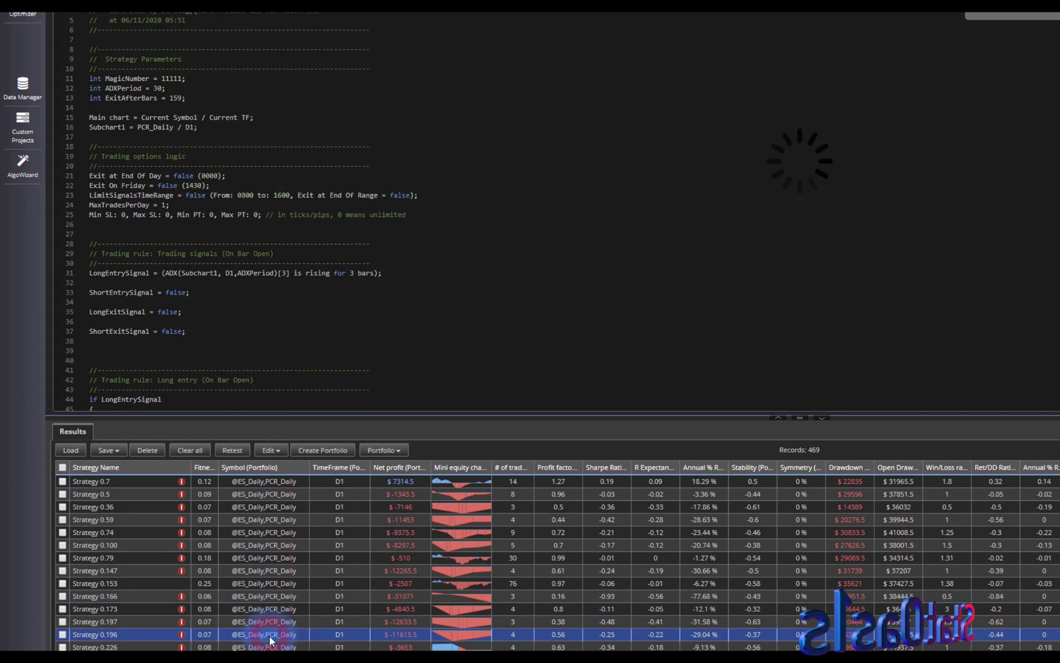